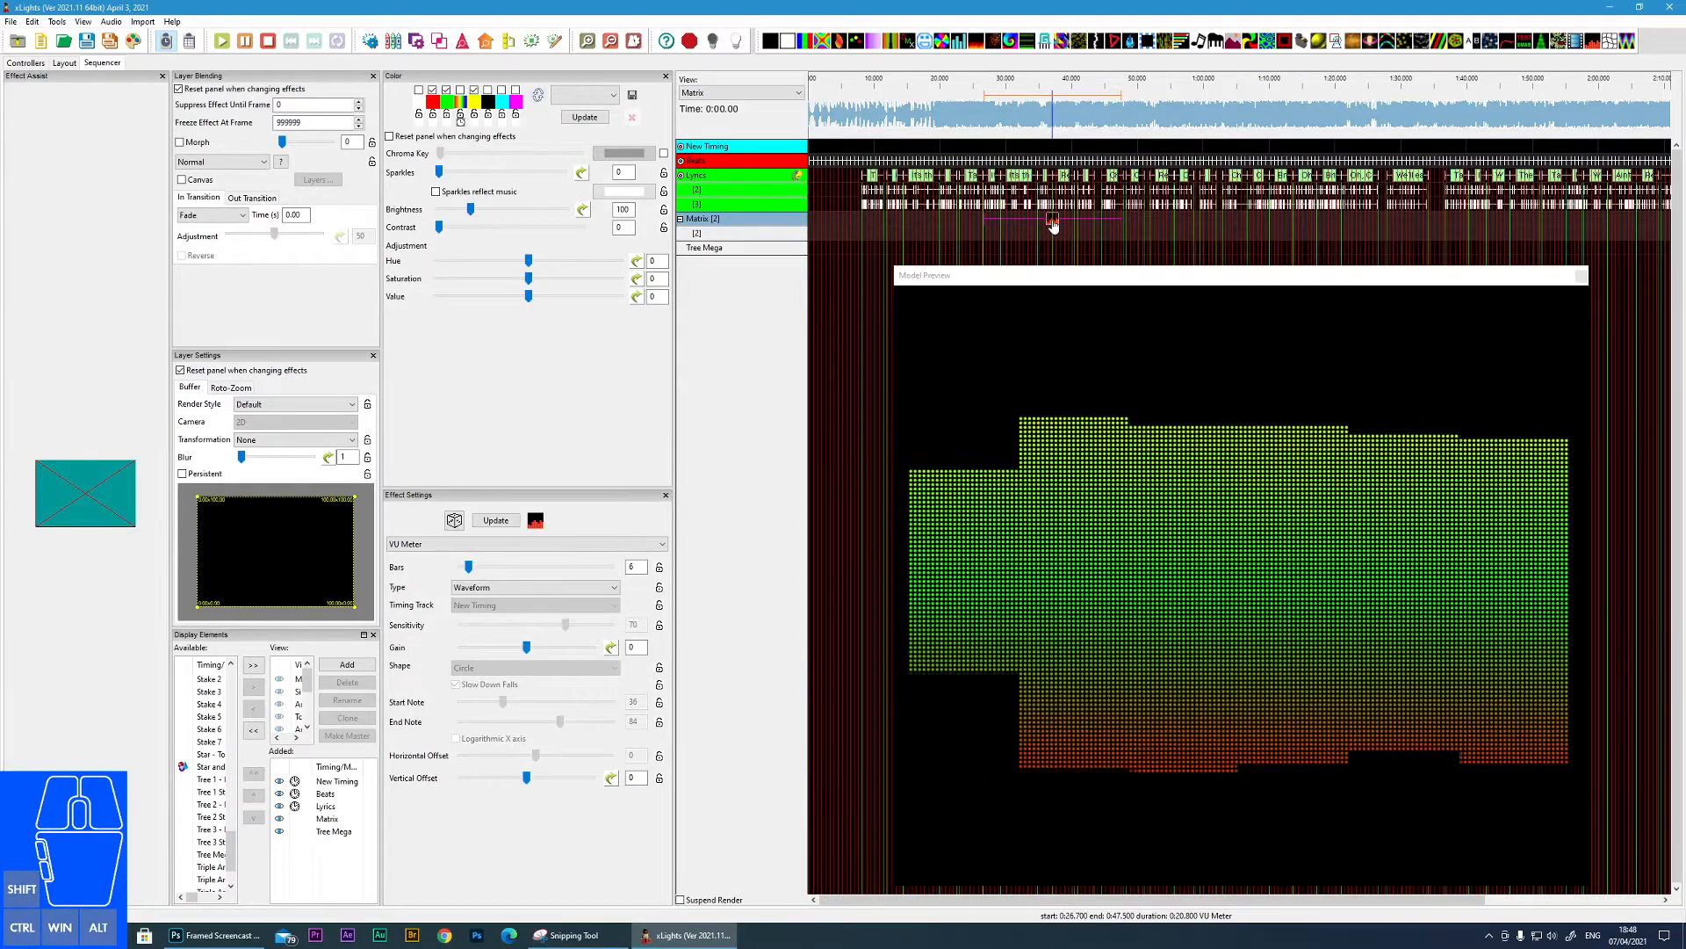
# - Move the VU Meter effect on the Matrix row to about the one-minute mark of the sequence
pyautogui.click(611, 42)
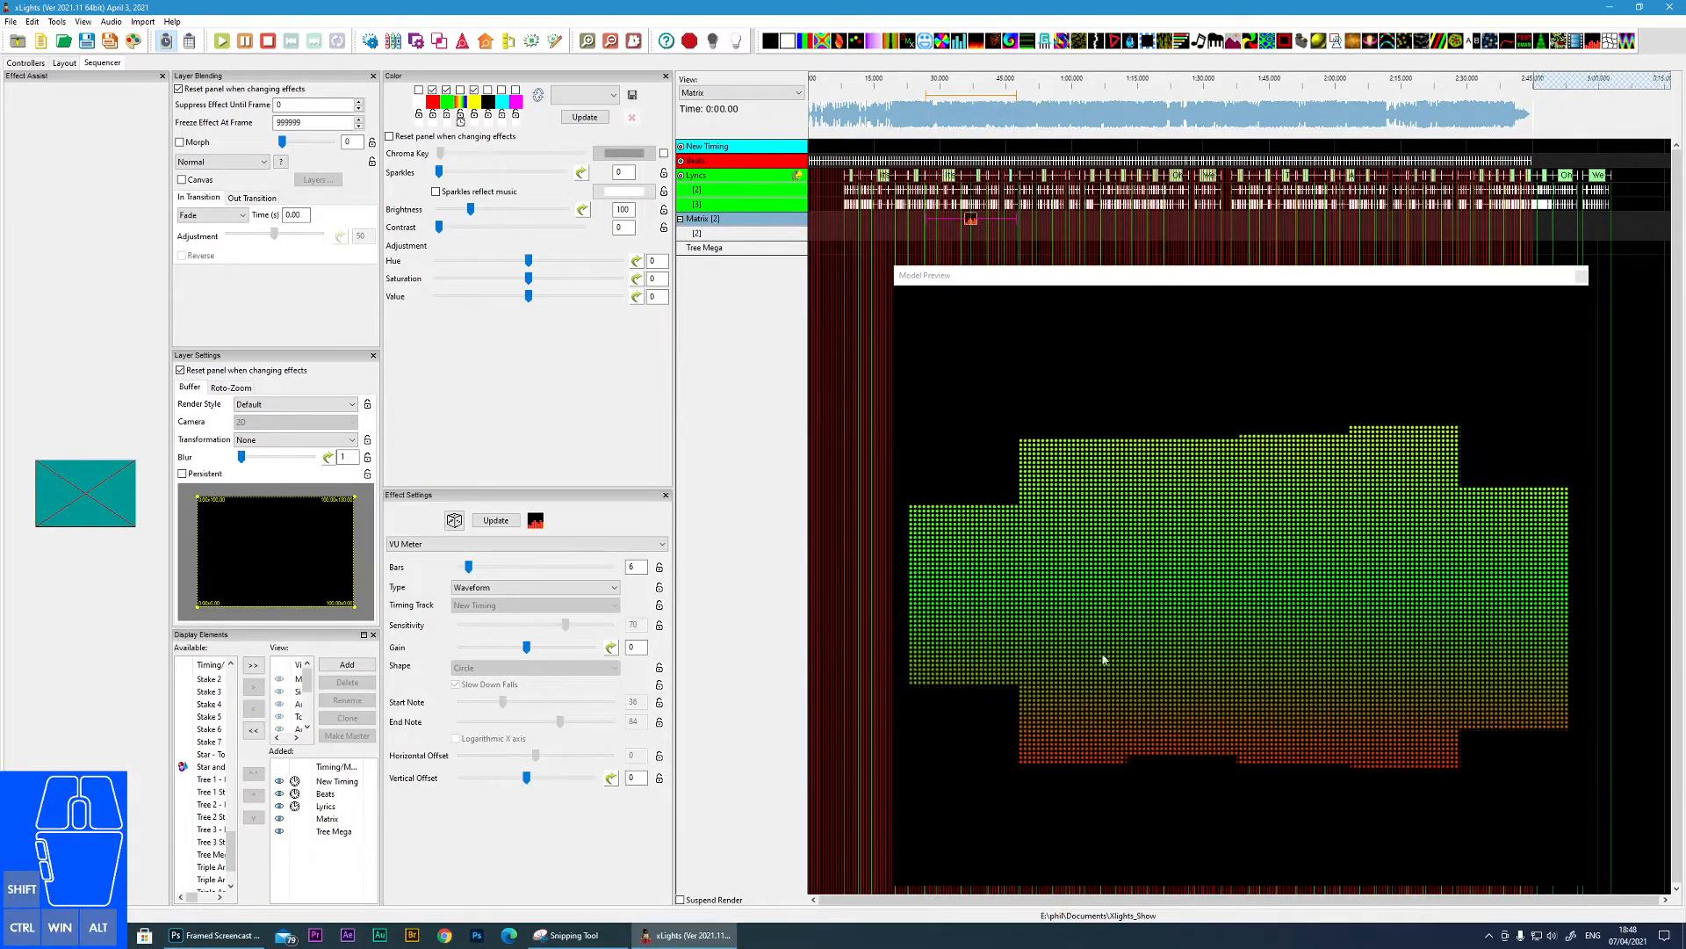
pyautogui.moveTo(970, 224); pyautogui.dragTo(1381, 244)
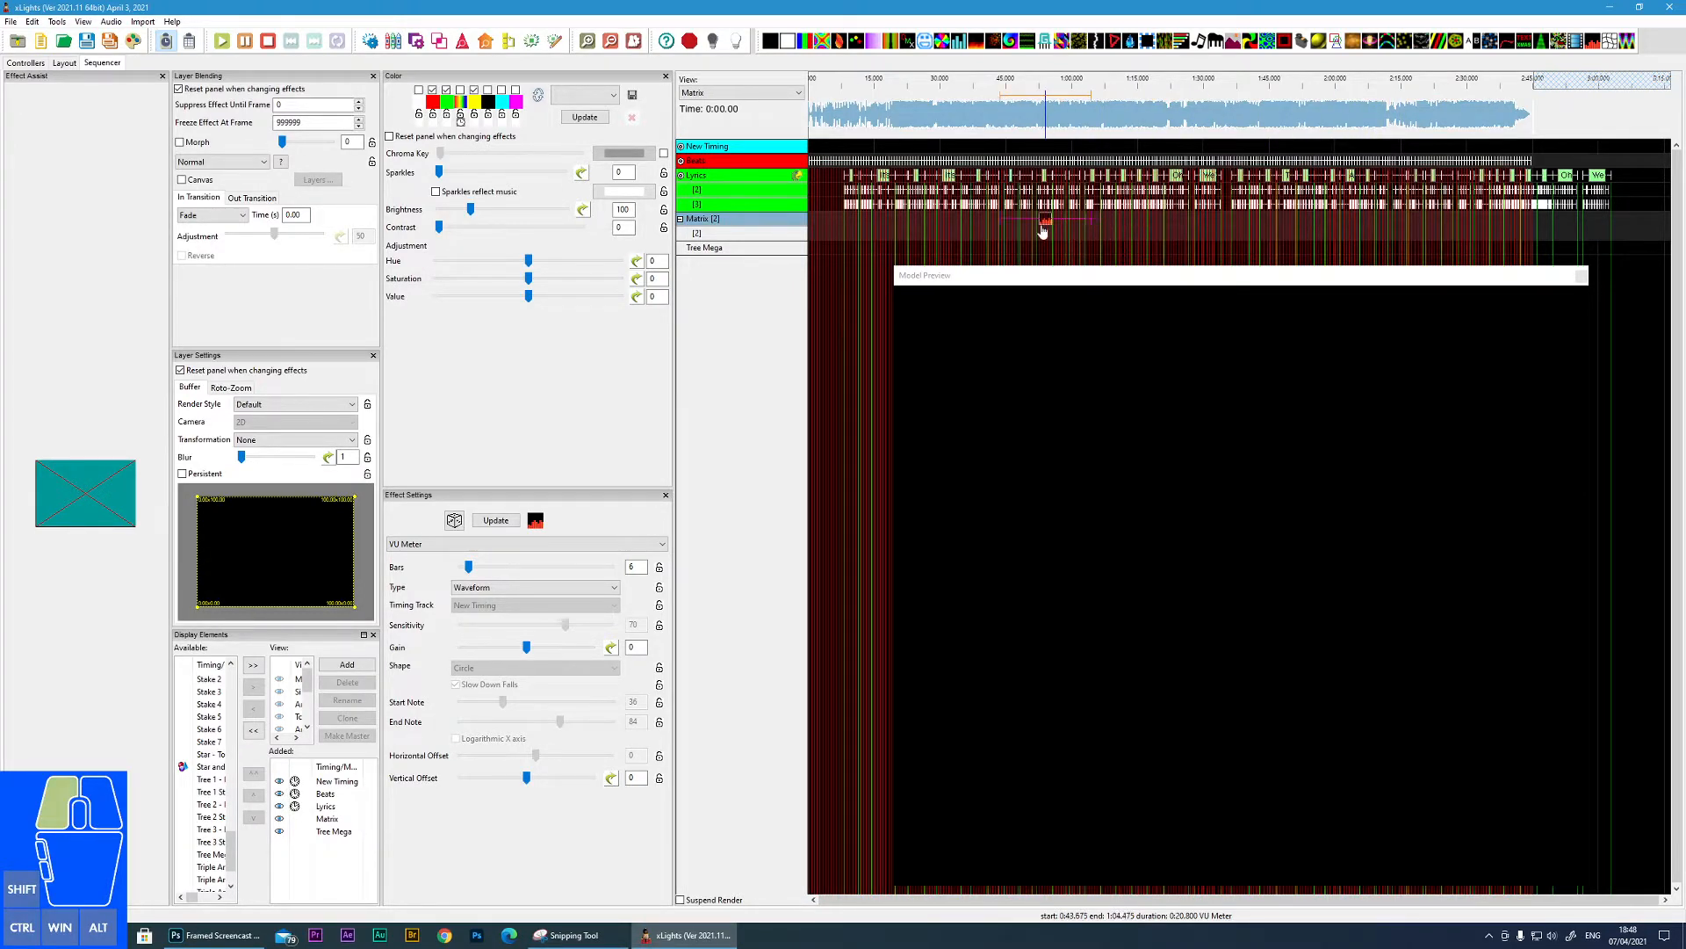
pyautogui.moveTo(1041, 230); pyautogui.dragTo(1408, 231)
pyautogui.moveTo(1080, 225); pyautogui.dragTo(1079, 223)
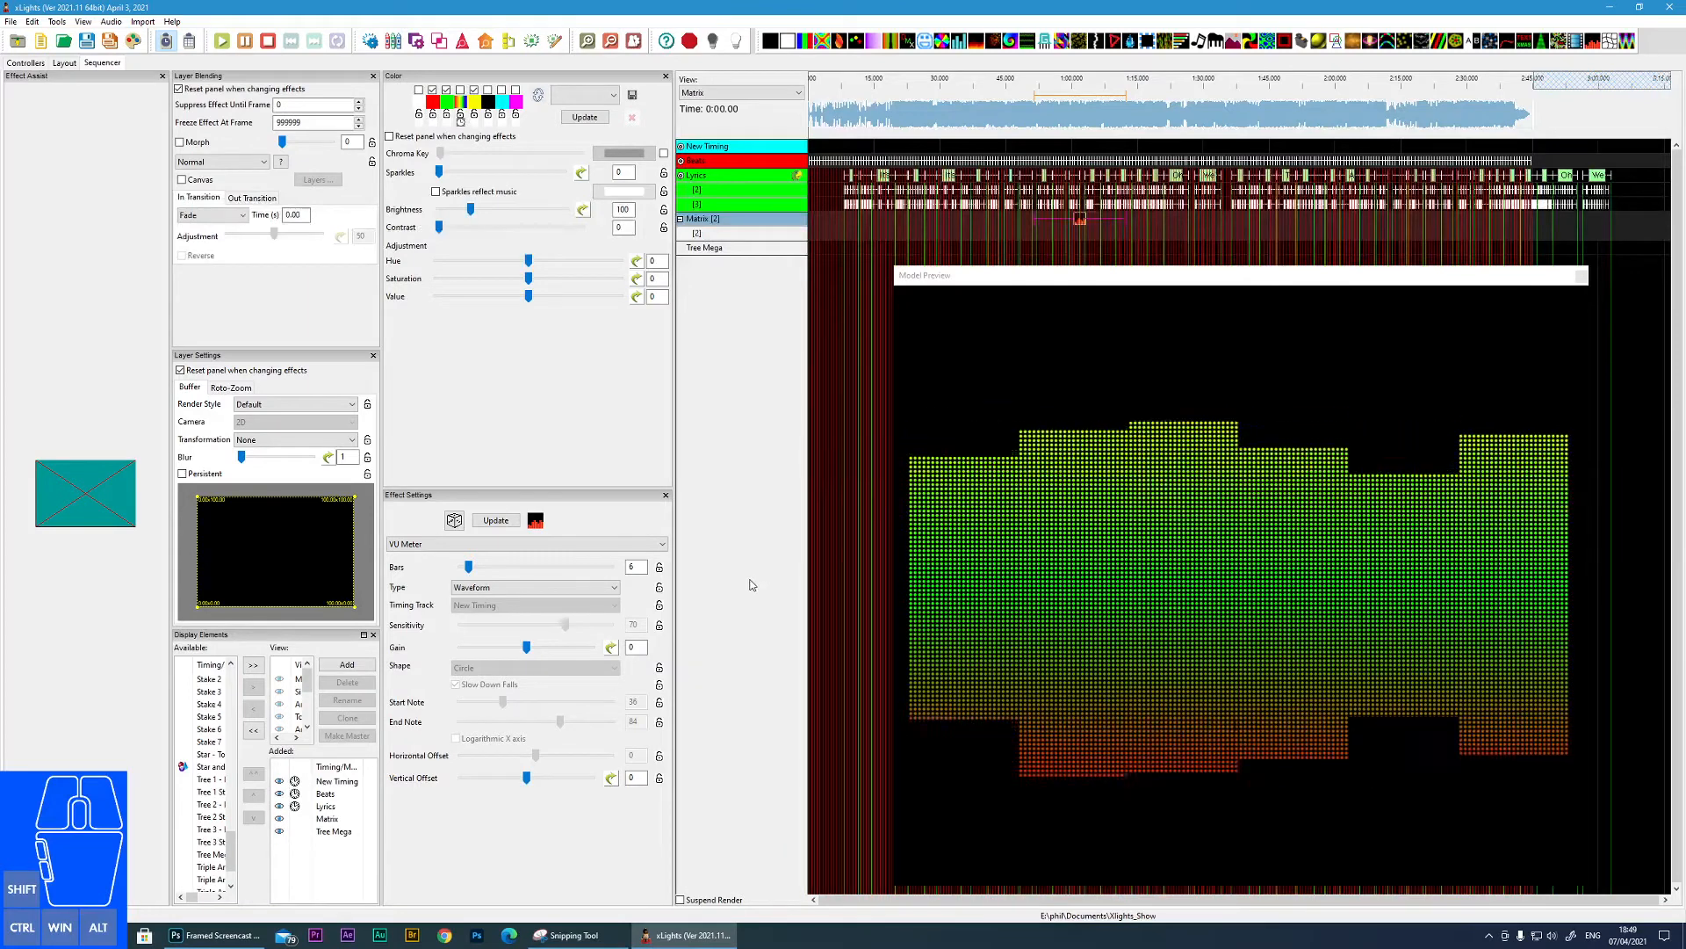
pyautogui.click(527, 587)
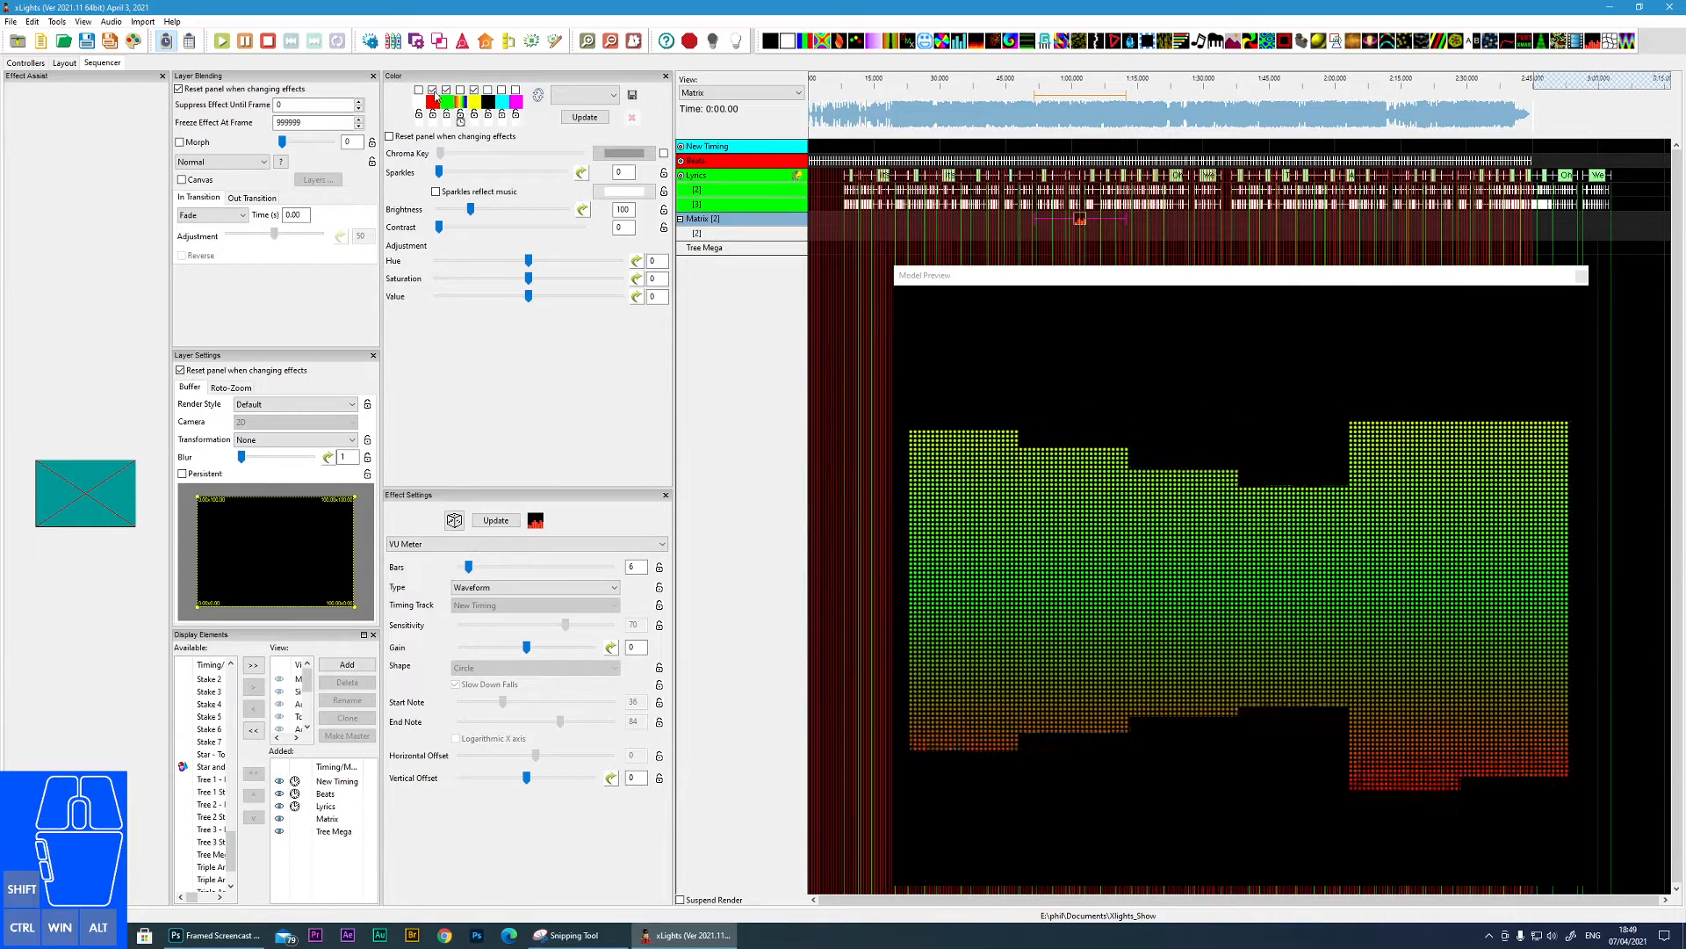
# - Try a palette of red, yellow and black on the VU Meter effect
pyautogui.click(473, 90)
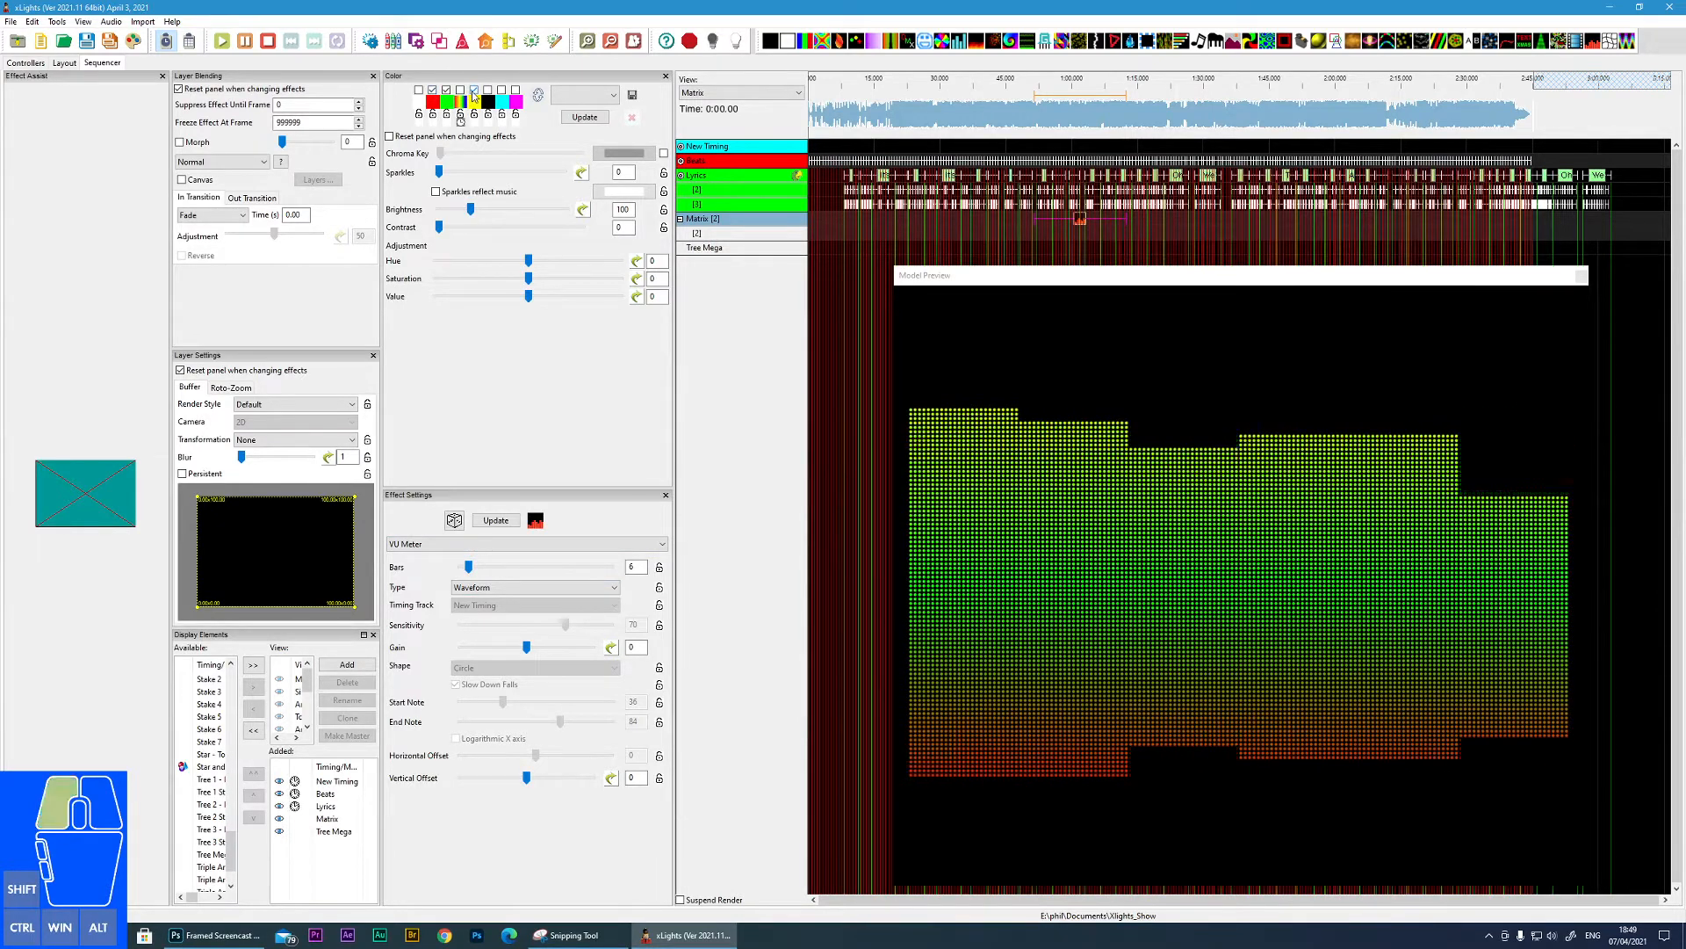
pyautogui.click(448, 90)
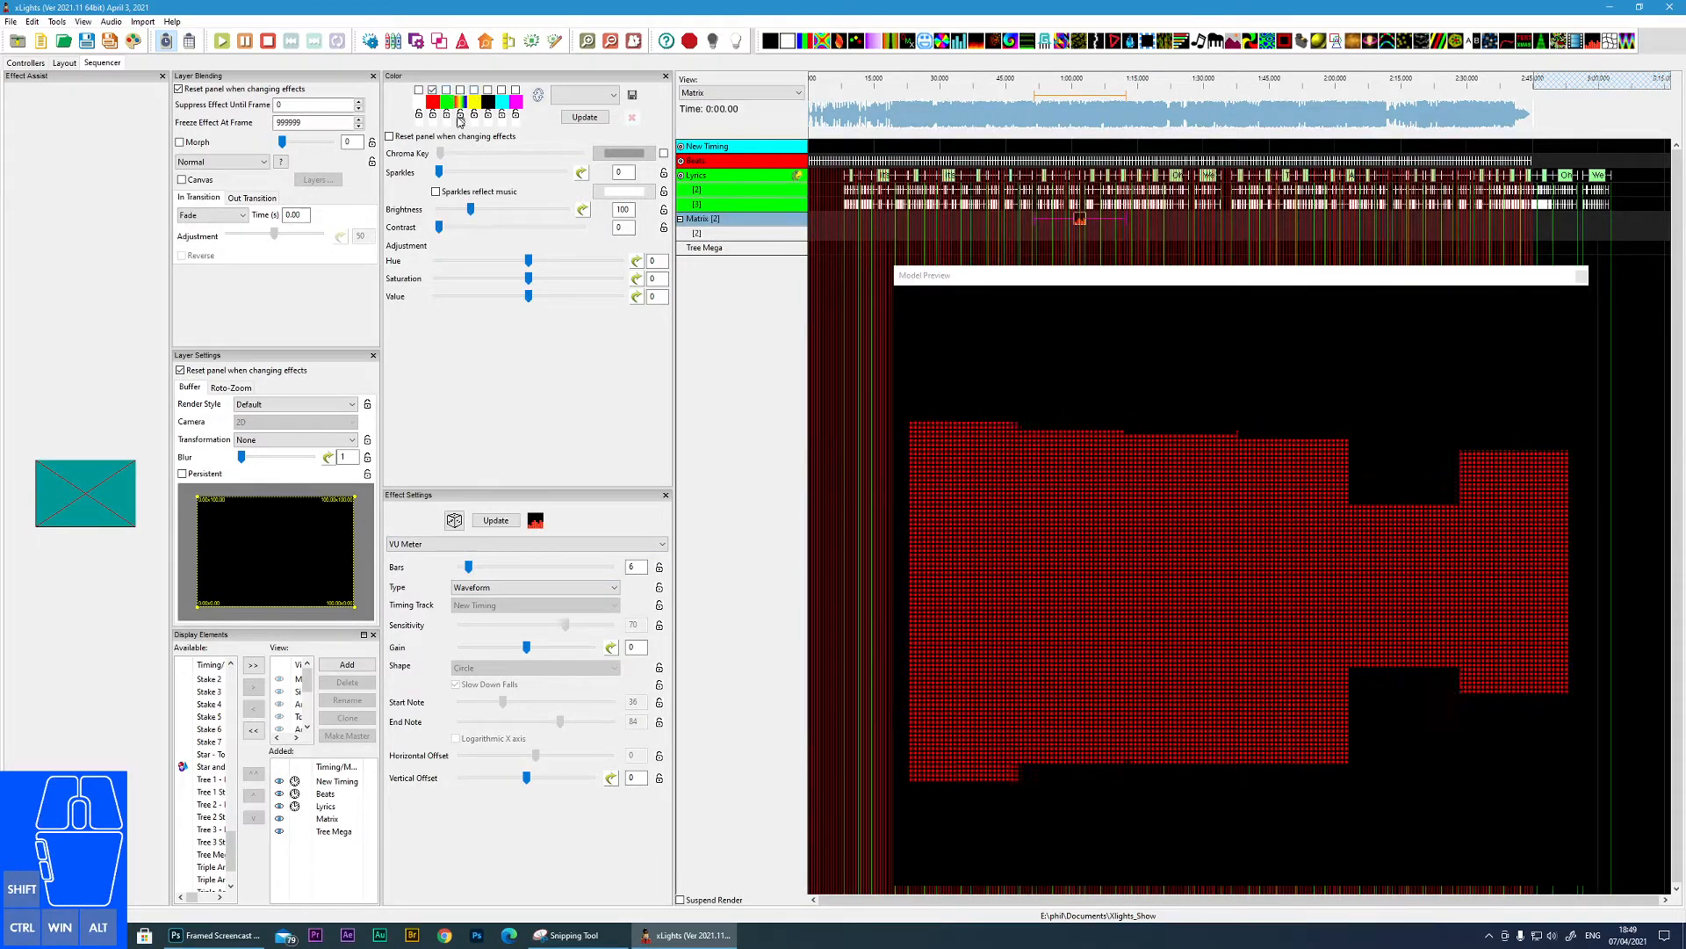
pyautogui.click(474, 91)
pyautogui.click(487, 91)
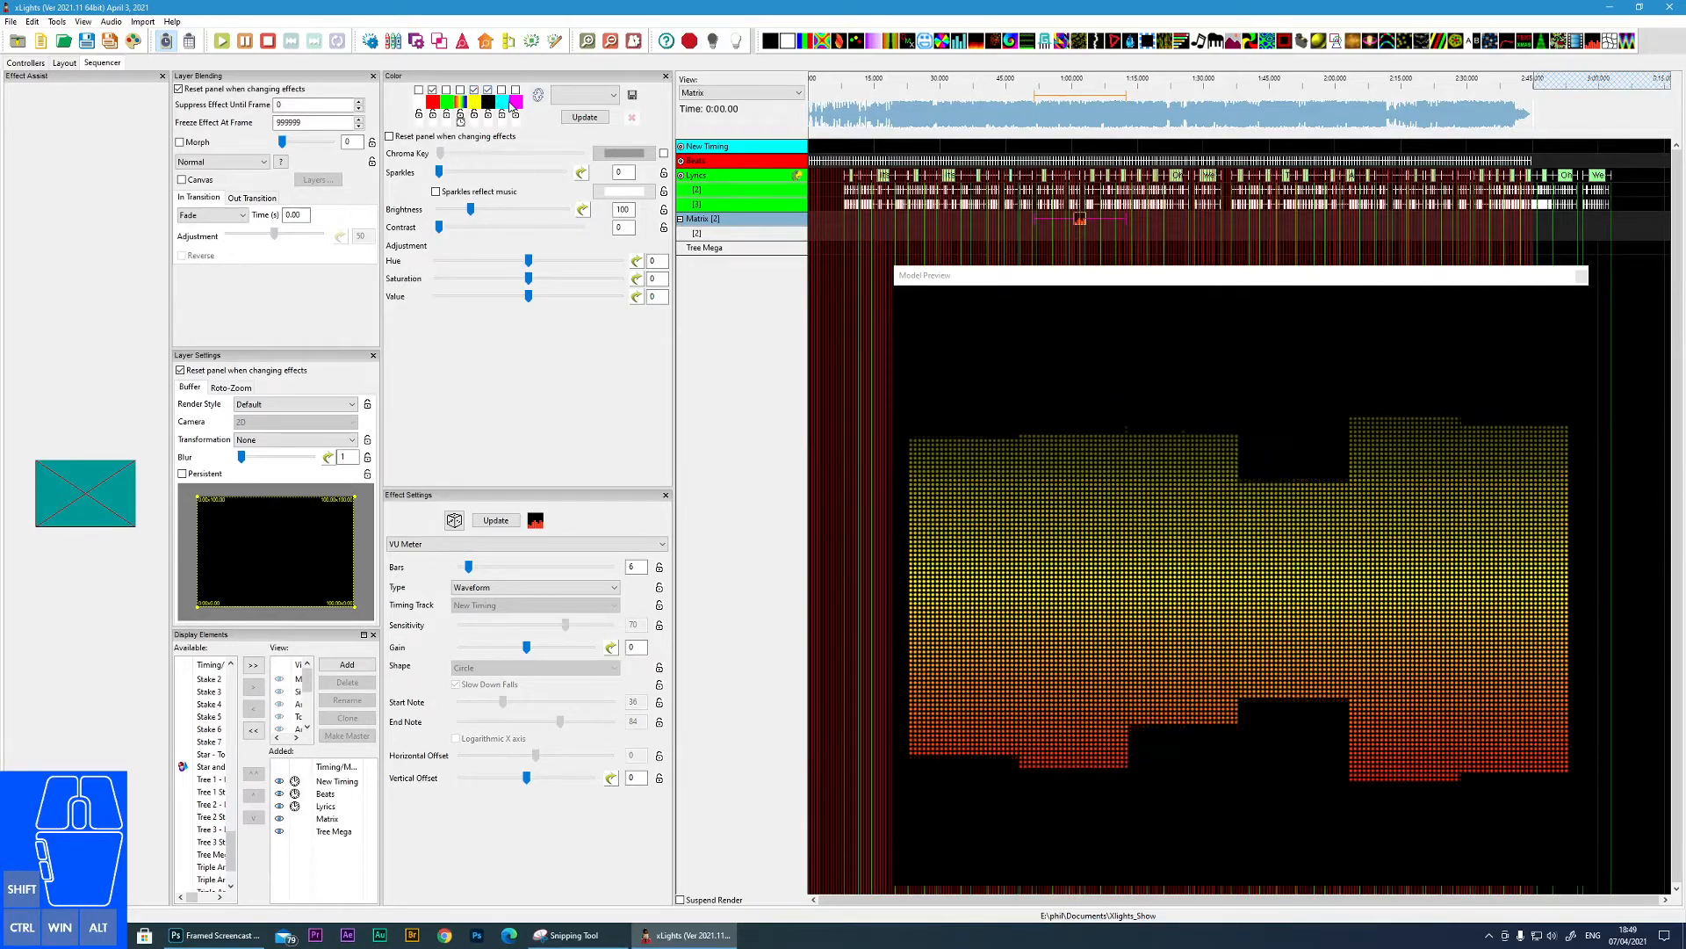
# - Set the VU Meter palette to use only red, green and the multicolour gradient swatch
pyautogui.click(460, 90)
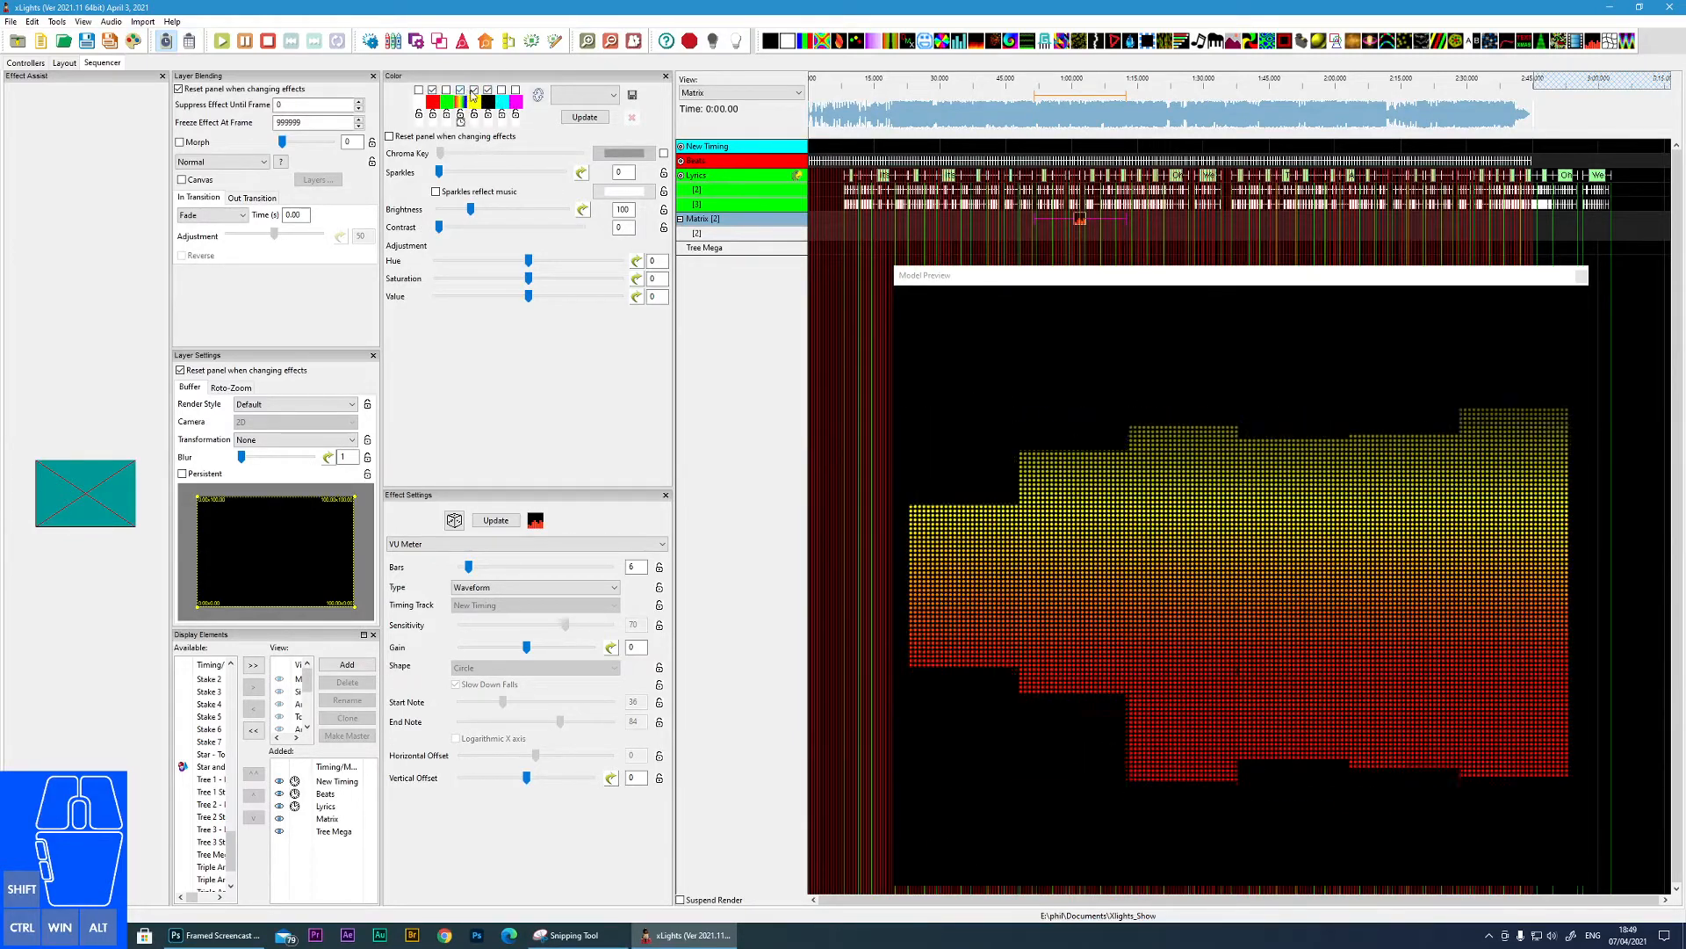
pyautogui.click(474, 90)
pyautogui.click(488, 91)
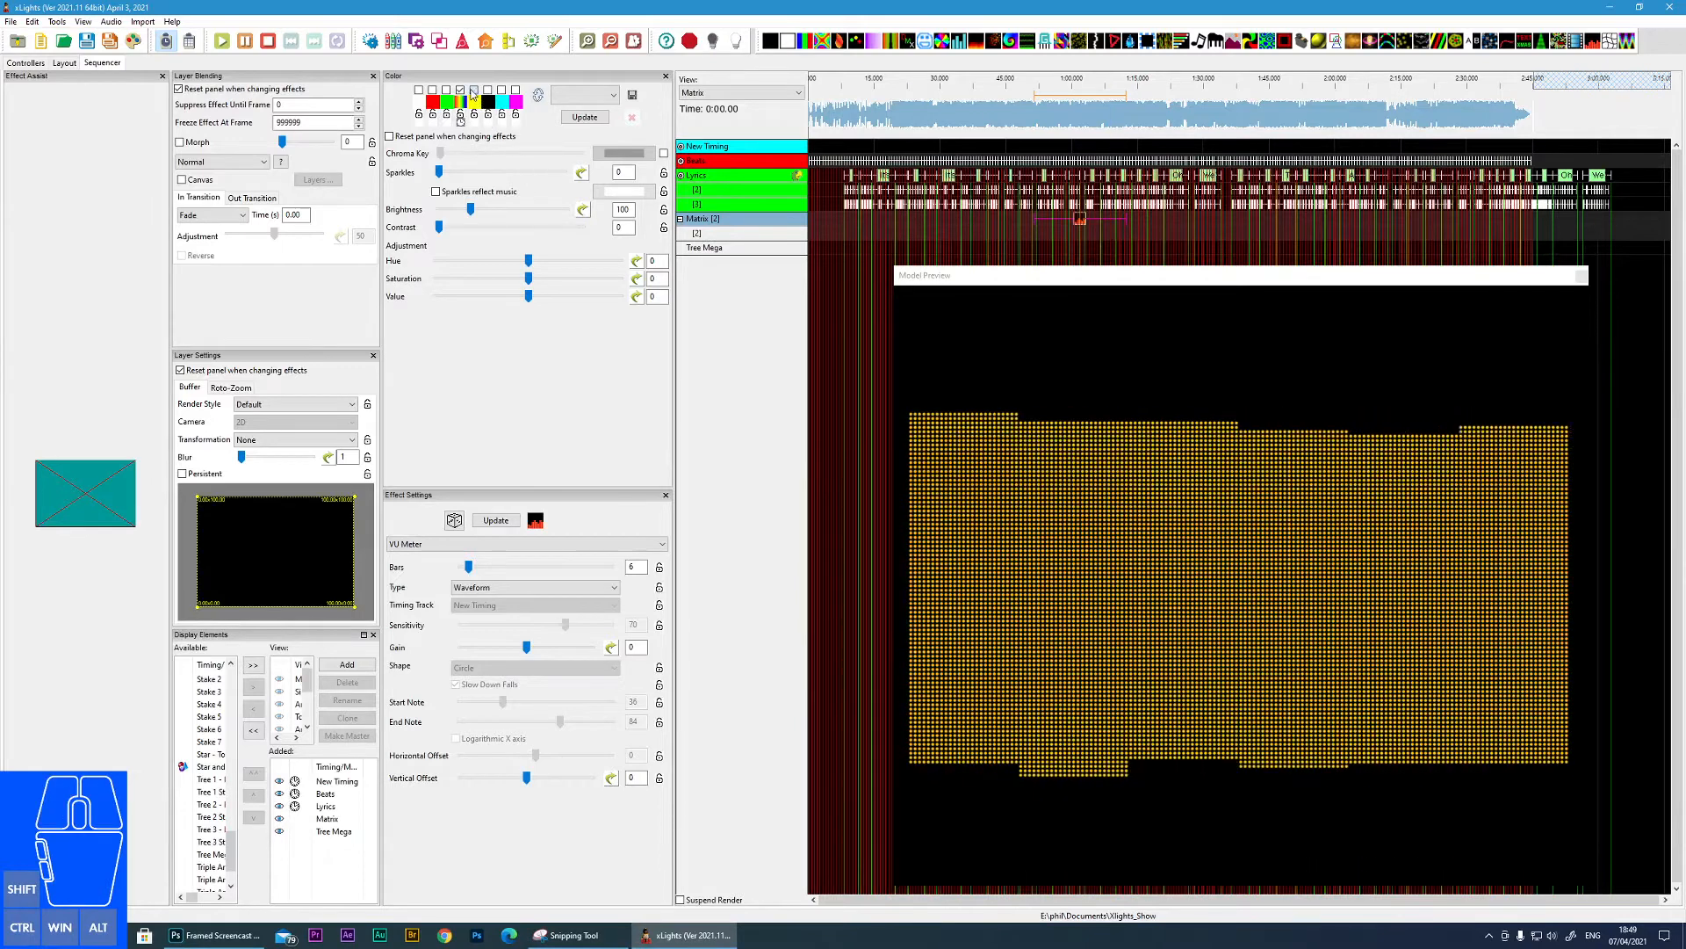
pyautogui.click(472, 92)
pyautogui.click(447, 90)
pyautogui.click(432, 90)
pyautogui.click(474, 91)
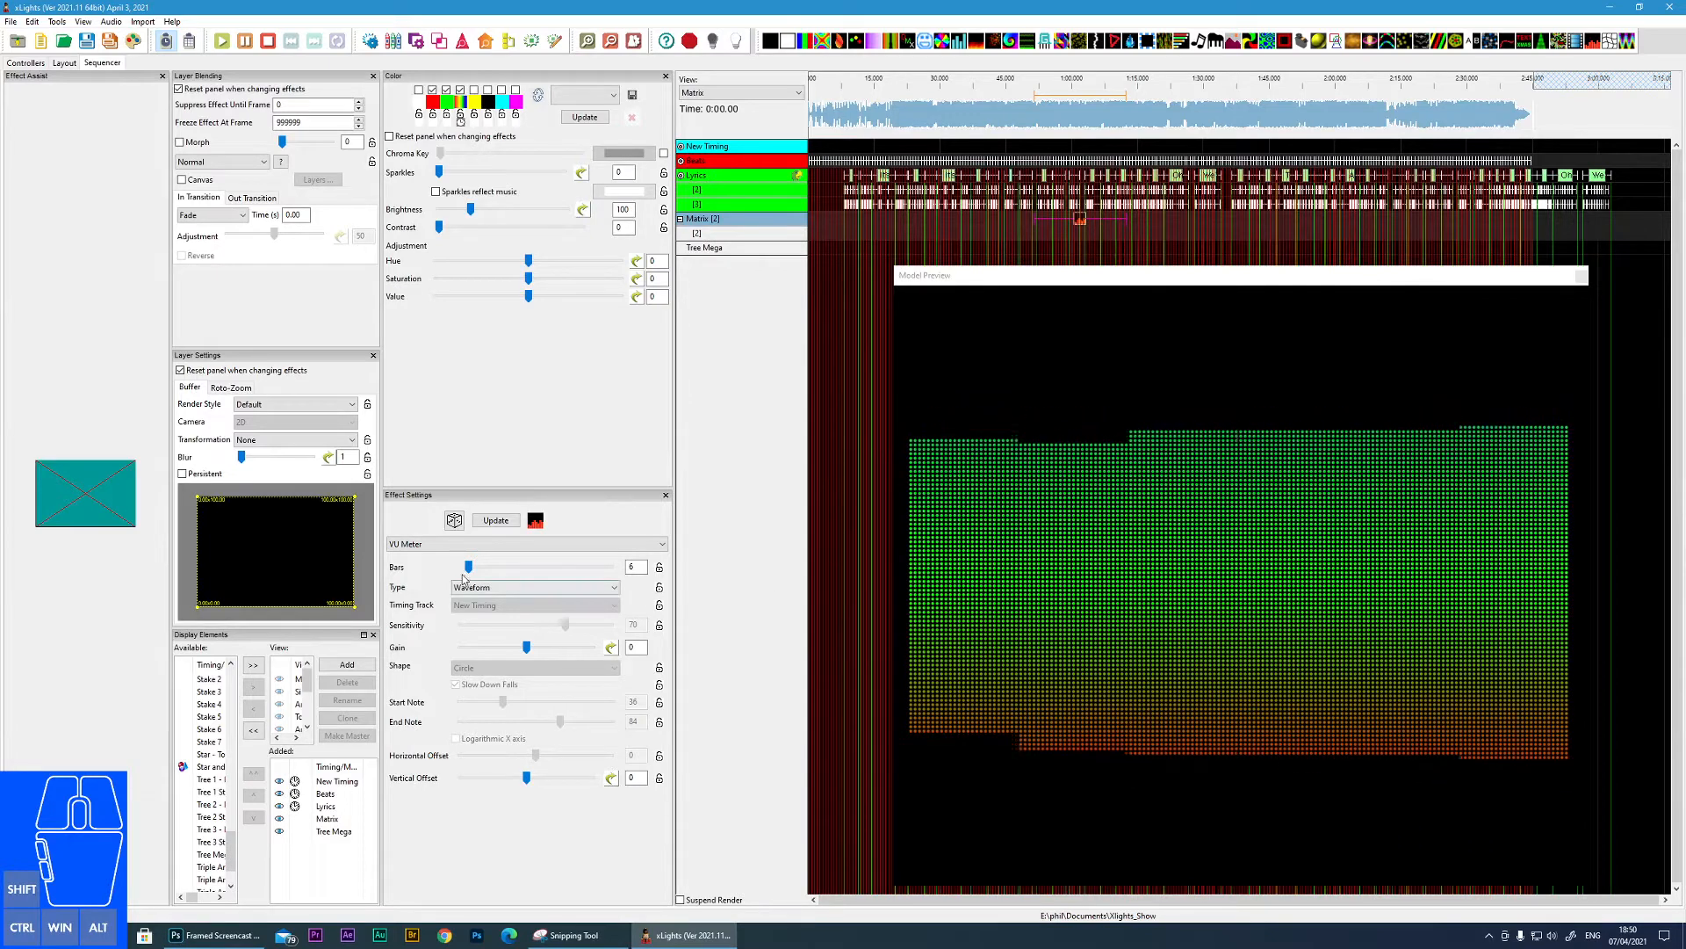
# - Set the VU Meter effect to 58 bars and change its type to Spectrogram
pyautogui.moveTo(468, 568); pyautogui.dragTo(509, 573)
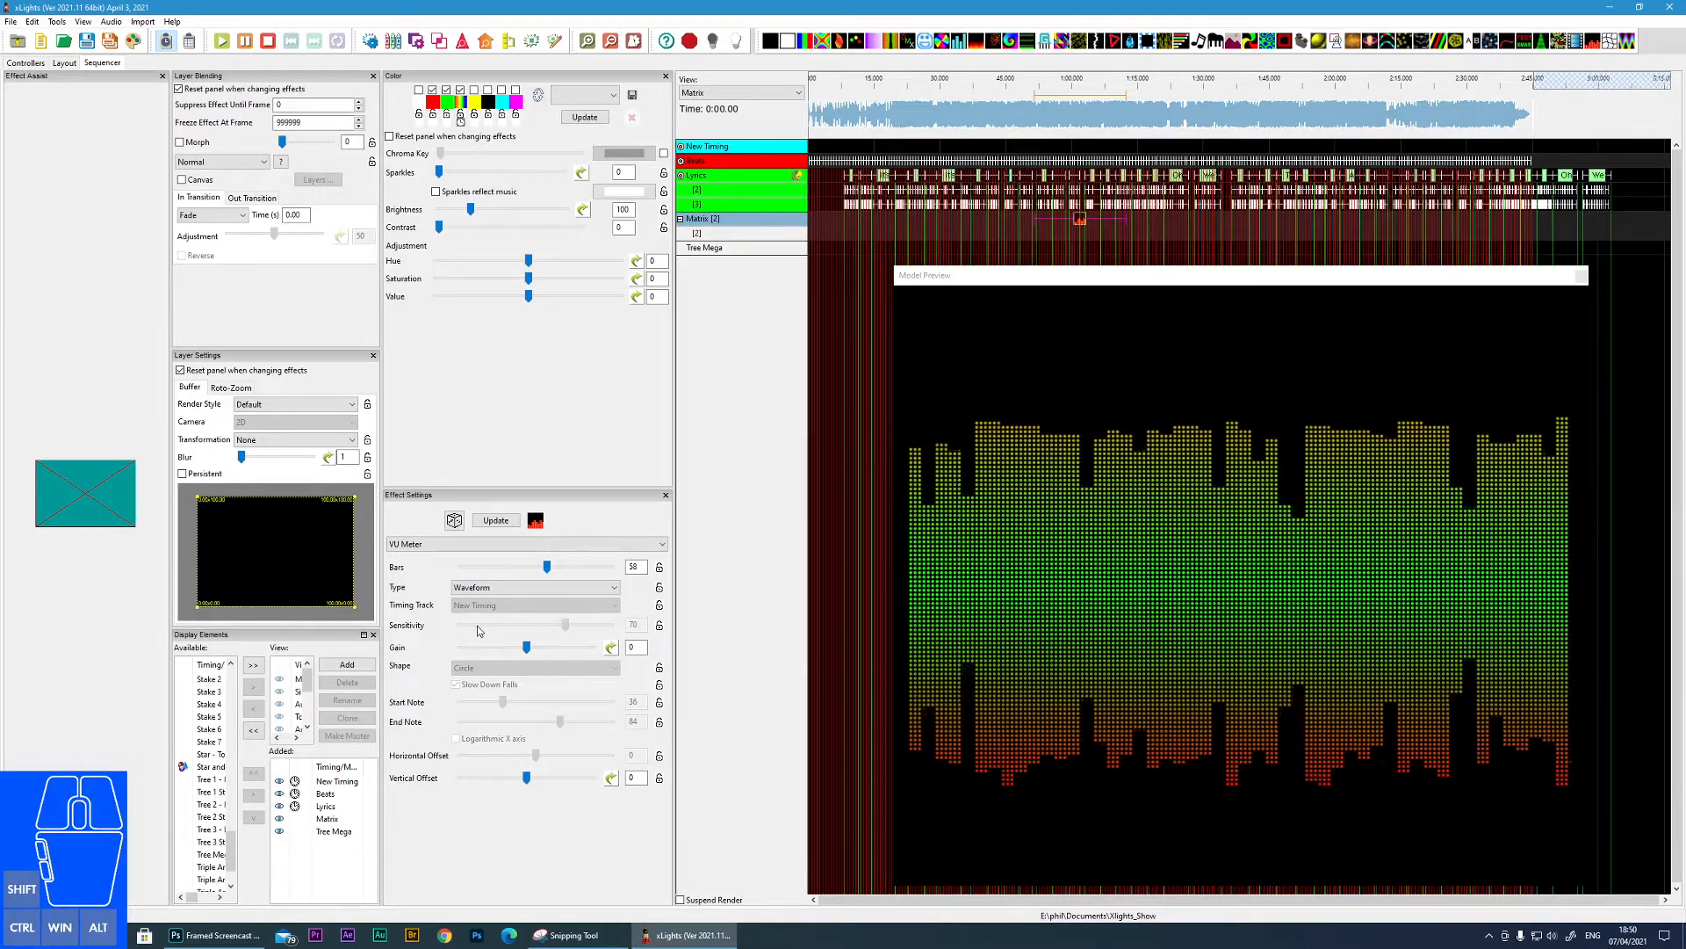
pyautogui.click(508, 588)
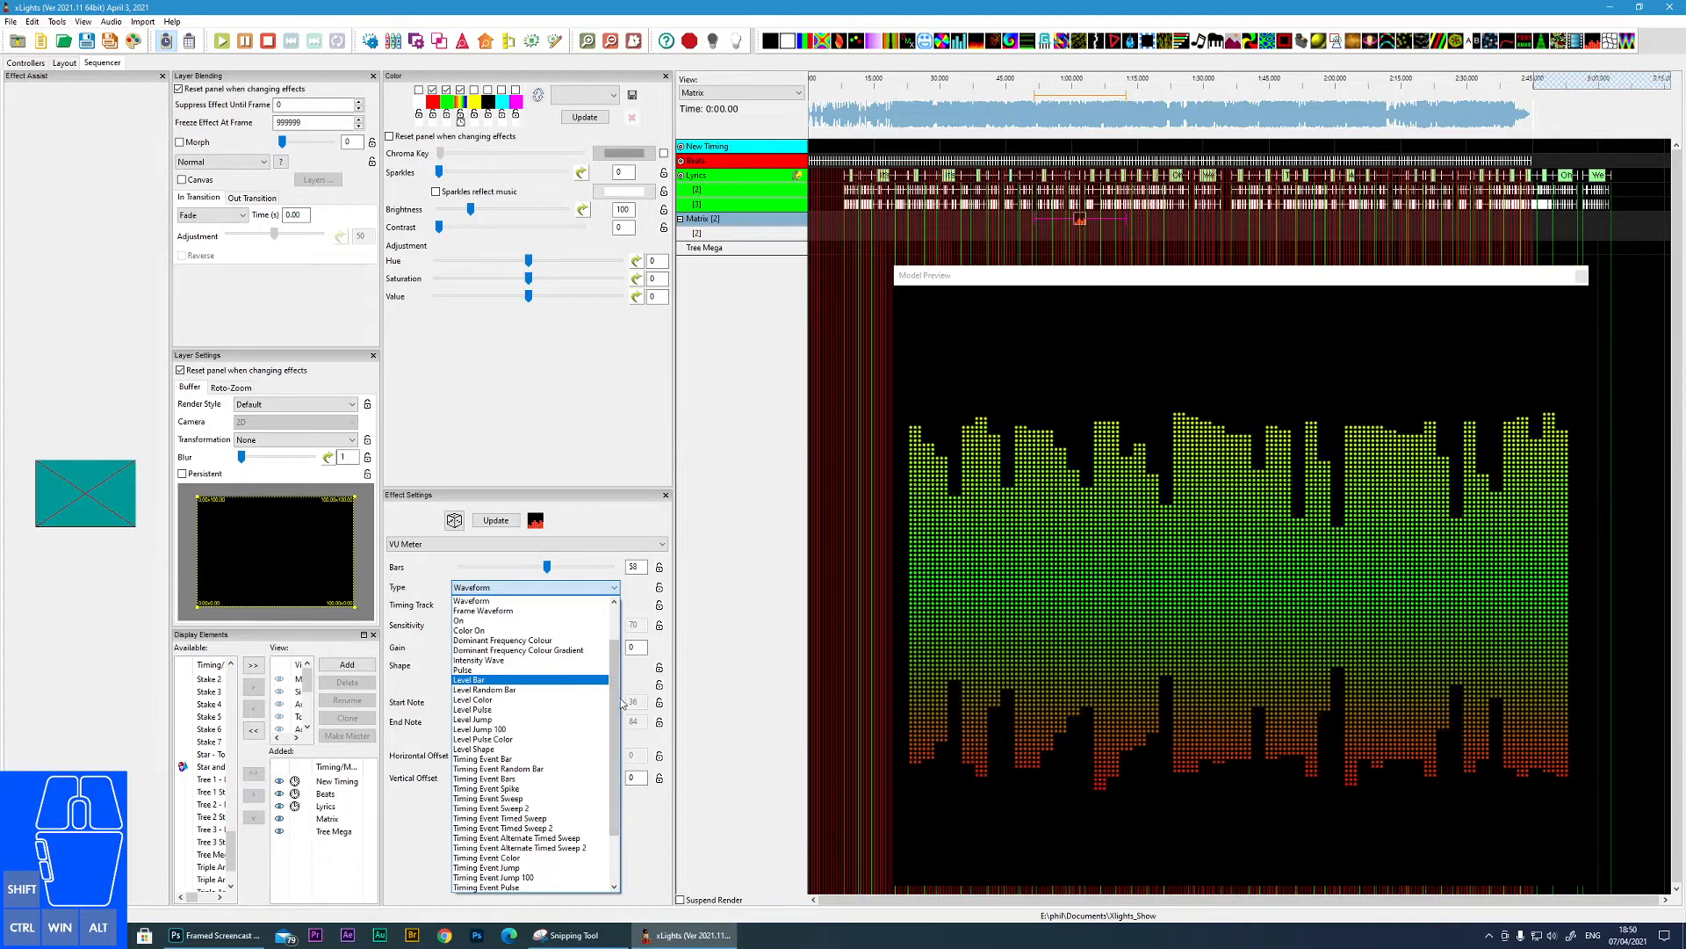
pyautogui.scroll(2, 562, 606)
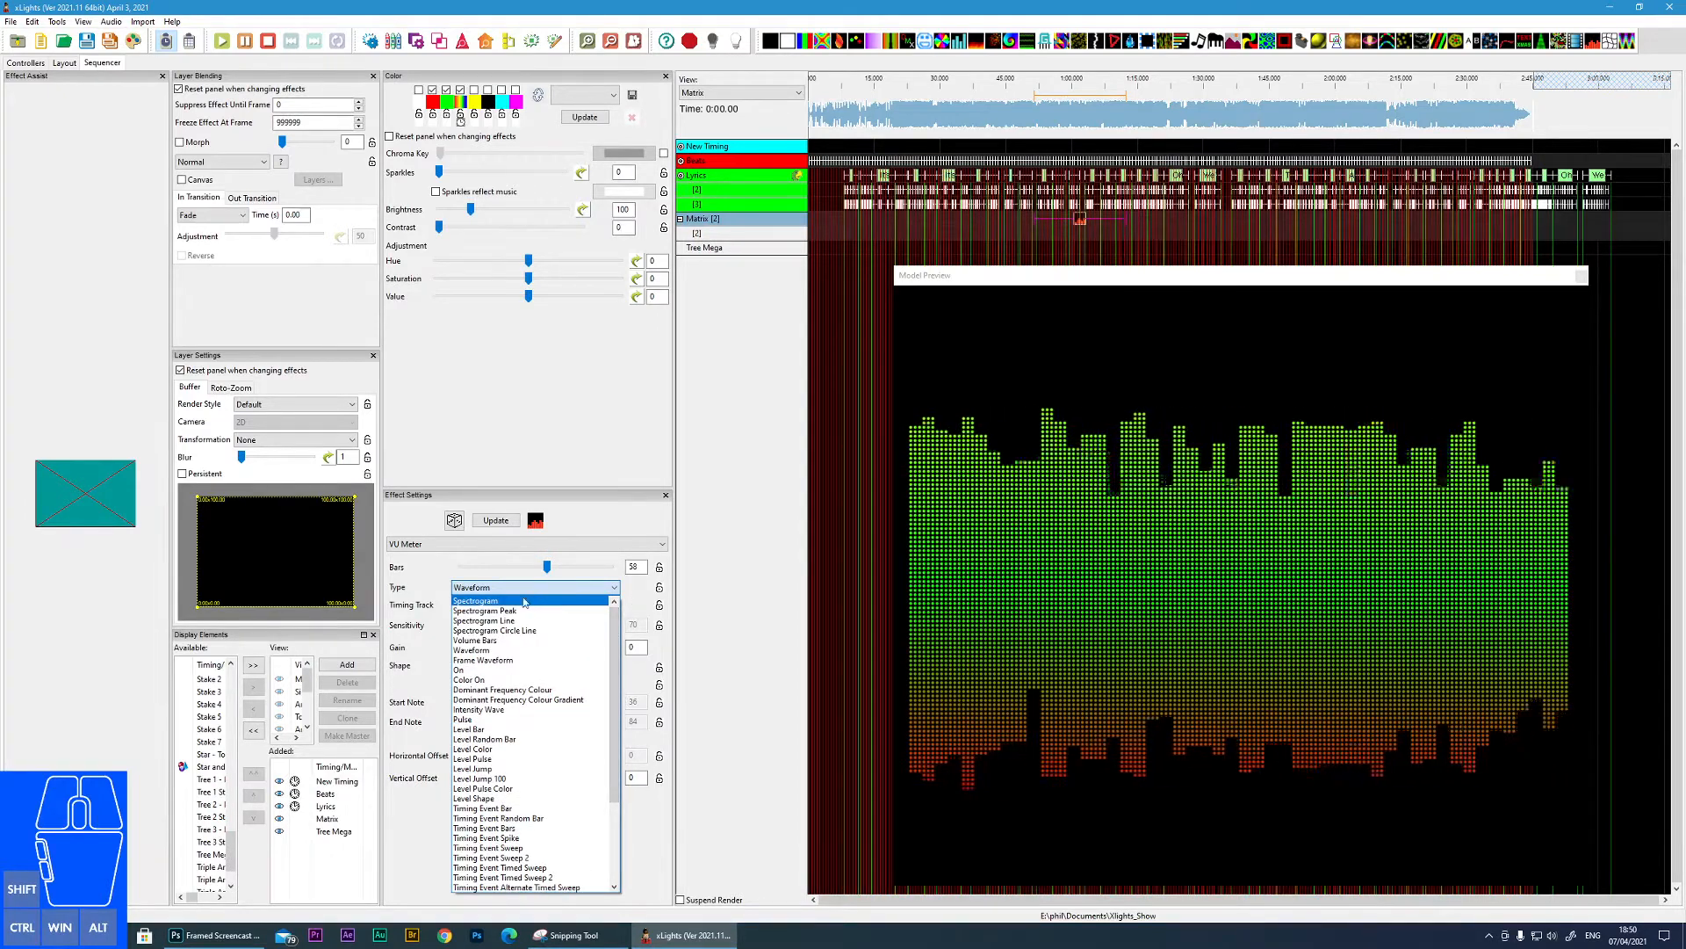
pyautogui.click(494, 601)
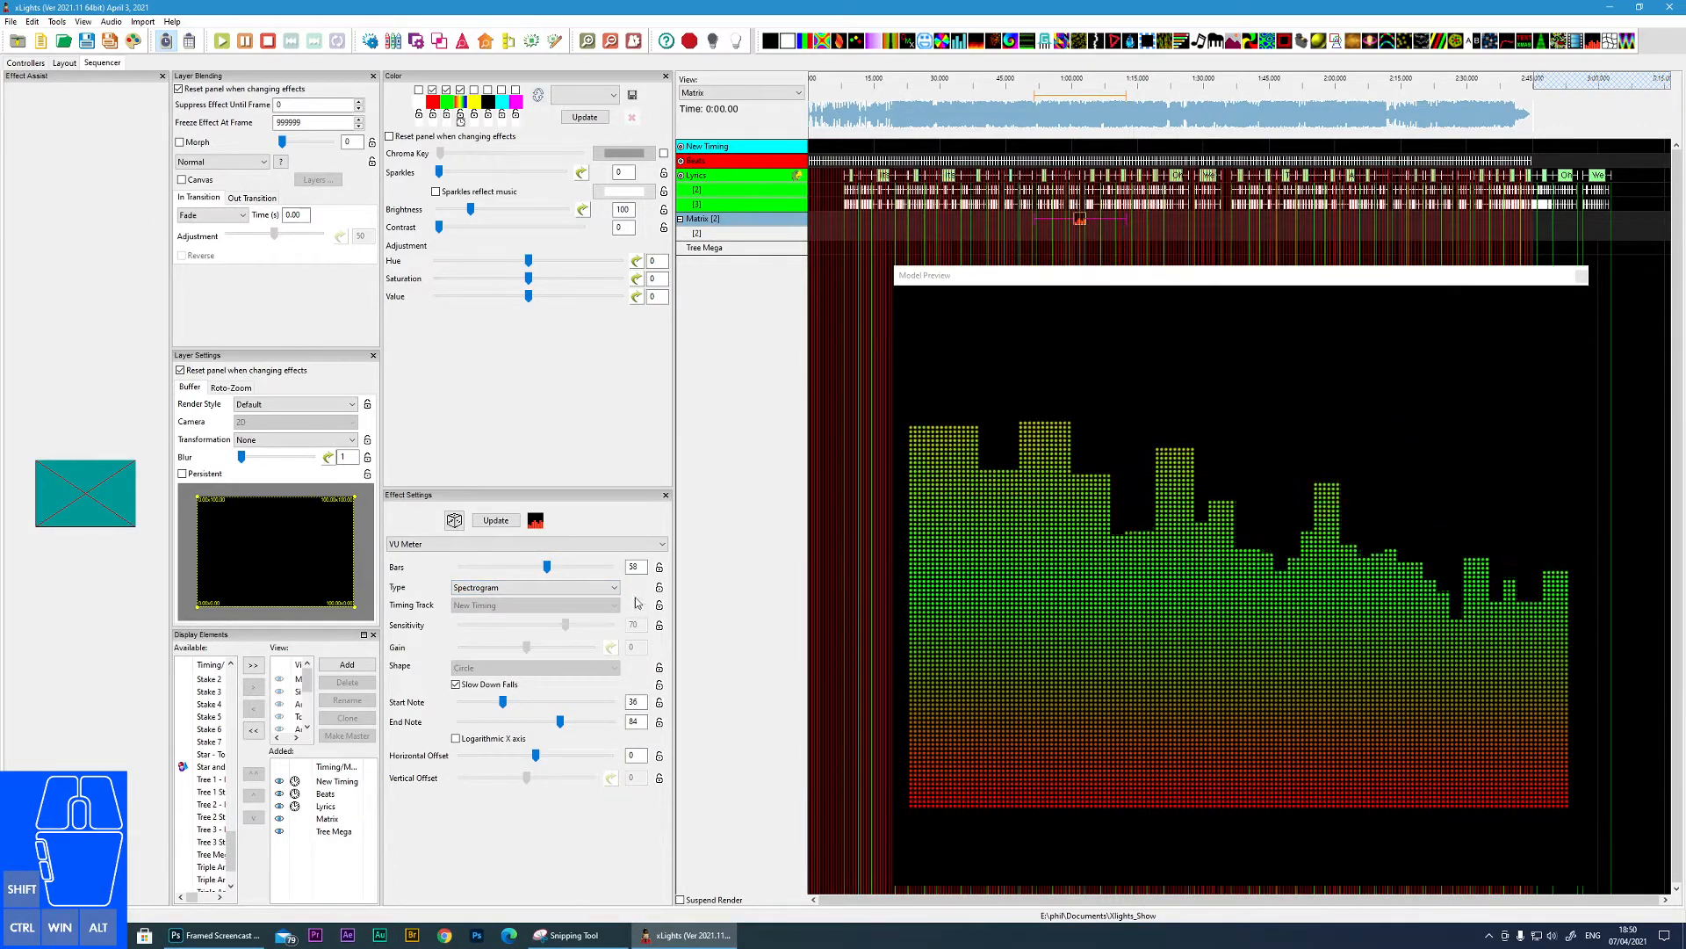
# - Preview the VU Meter as Spectrogram Peak, followed by Spectrogram Line
pyautogui.click(572, 588)
pyautogui.click(566, 610)
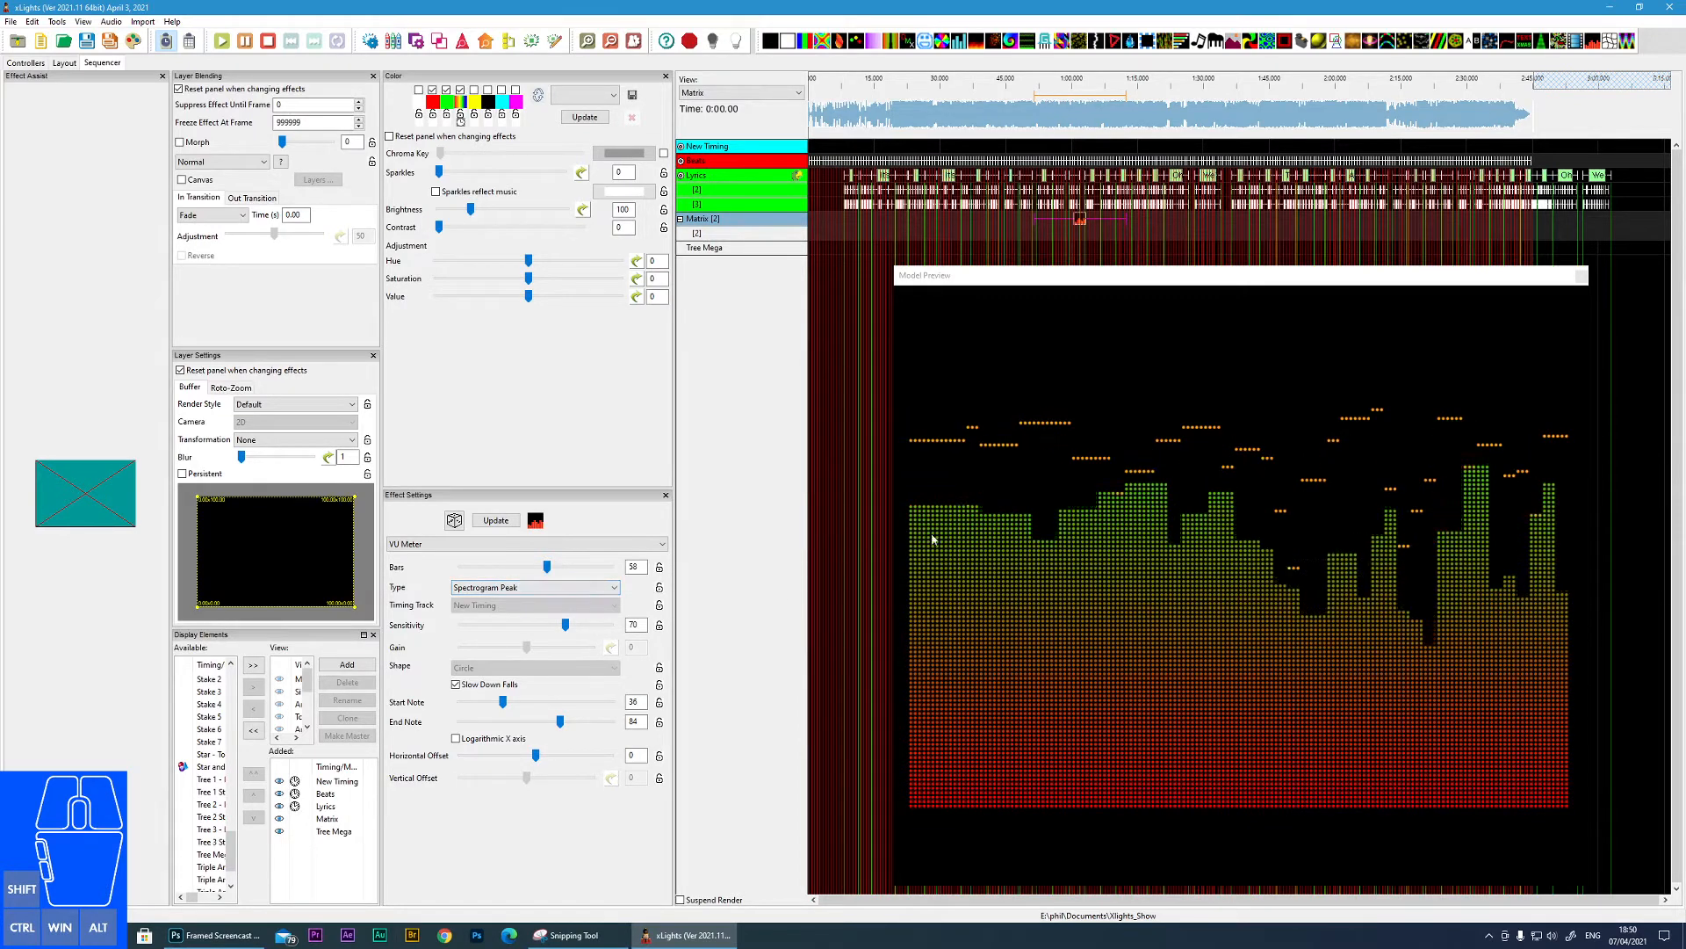
pyautogui.click(576, 589)
pyautogui.scroll(5, 562, 615)
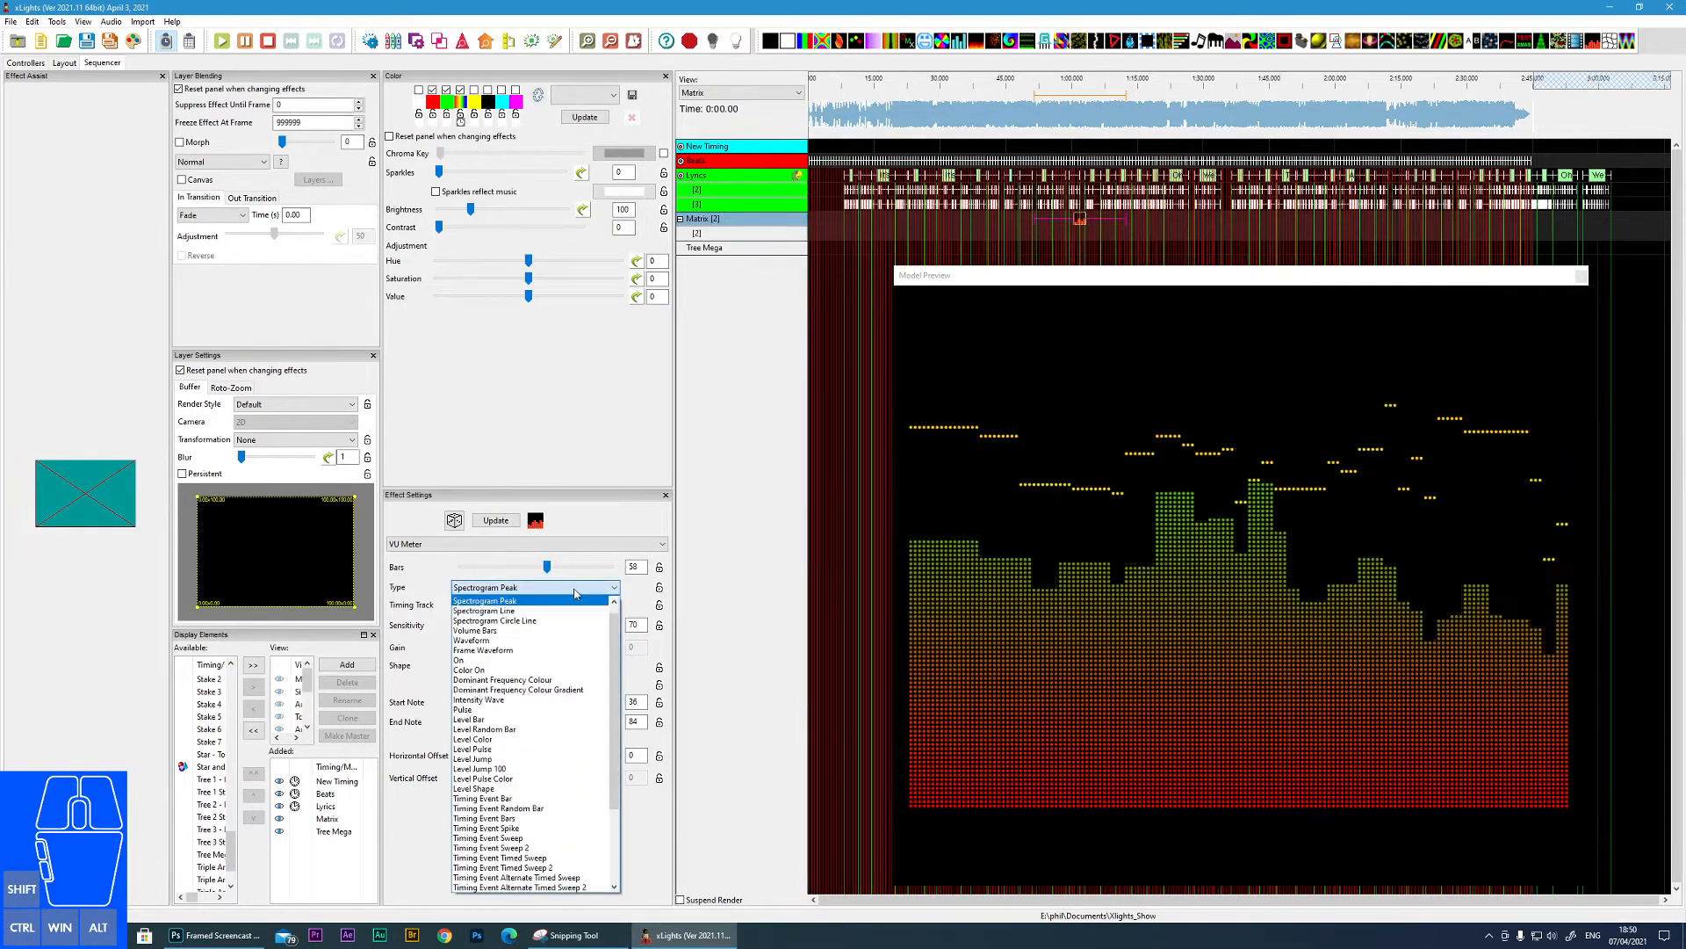
pyautogui.click(496, 621)
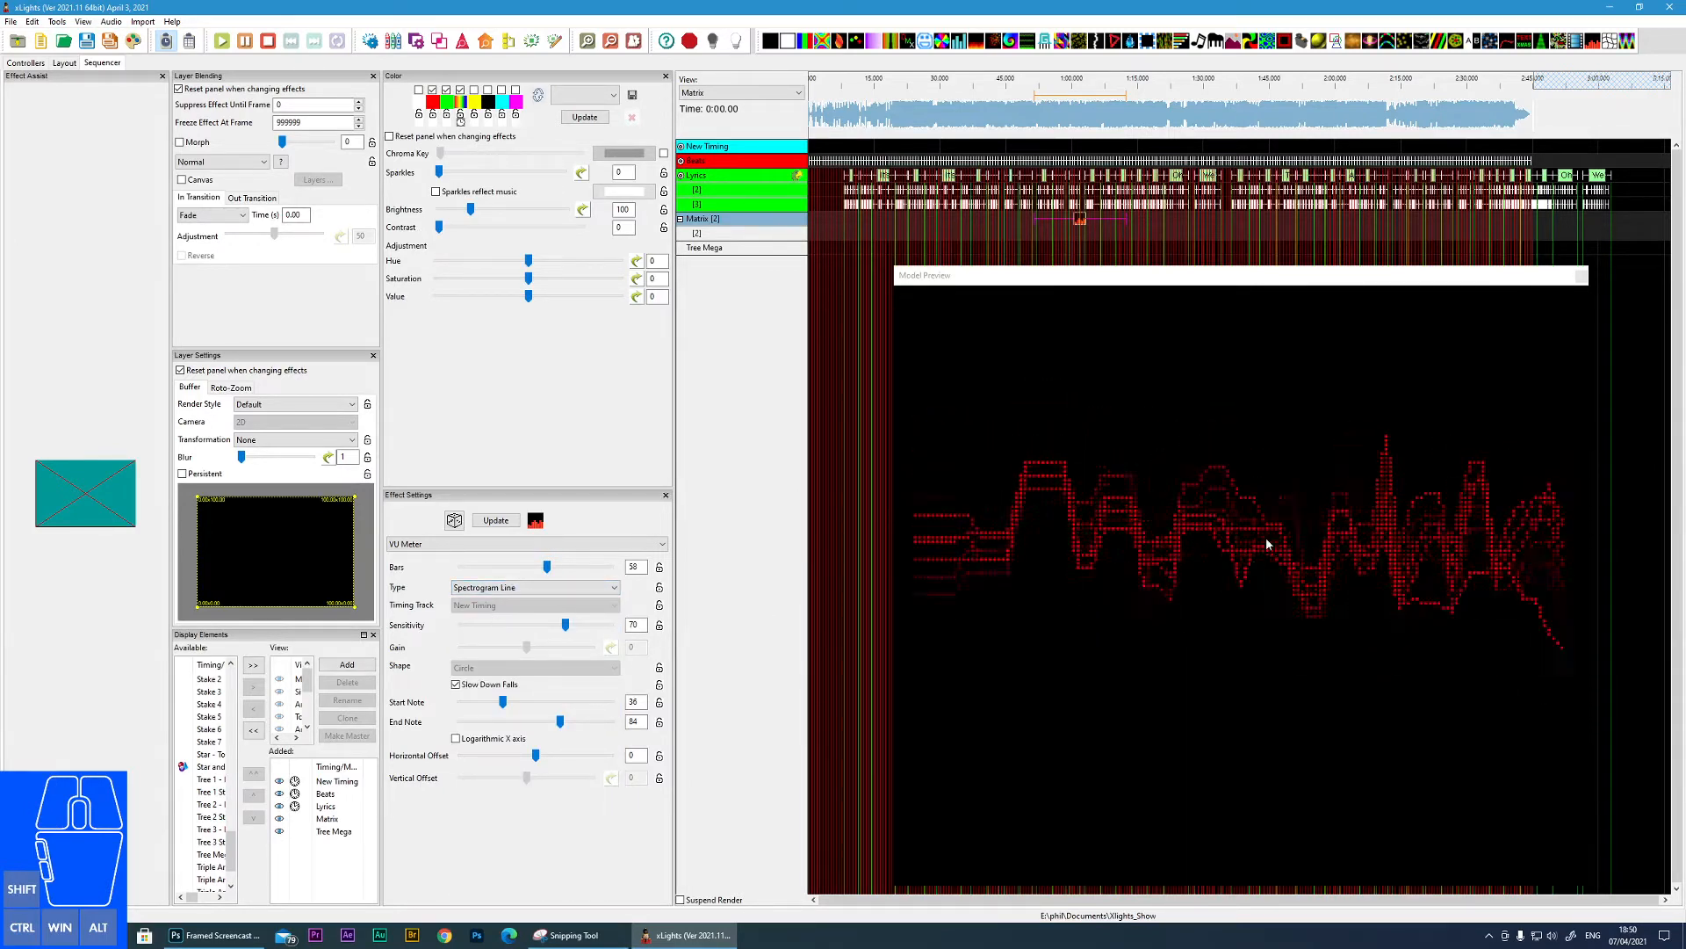
# - Preview the VU Meter as Spectrogram Circle Line, followed by Volume Bars
pyautogui.click(518, 587)
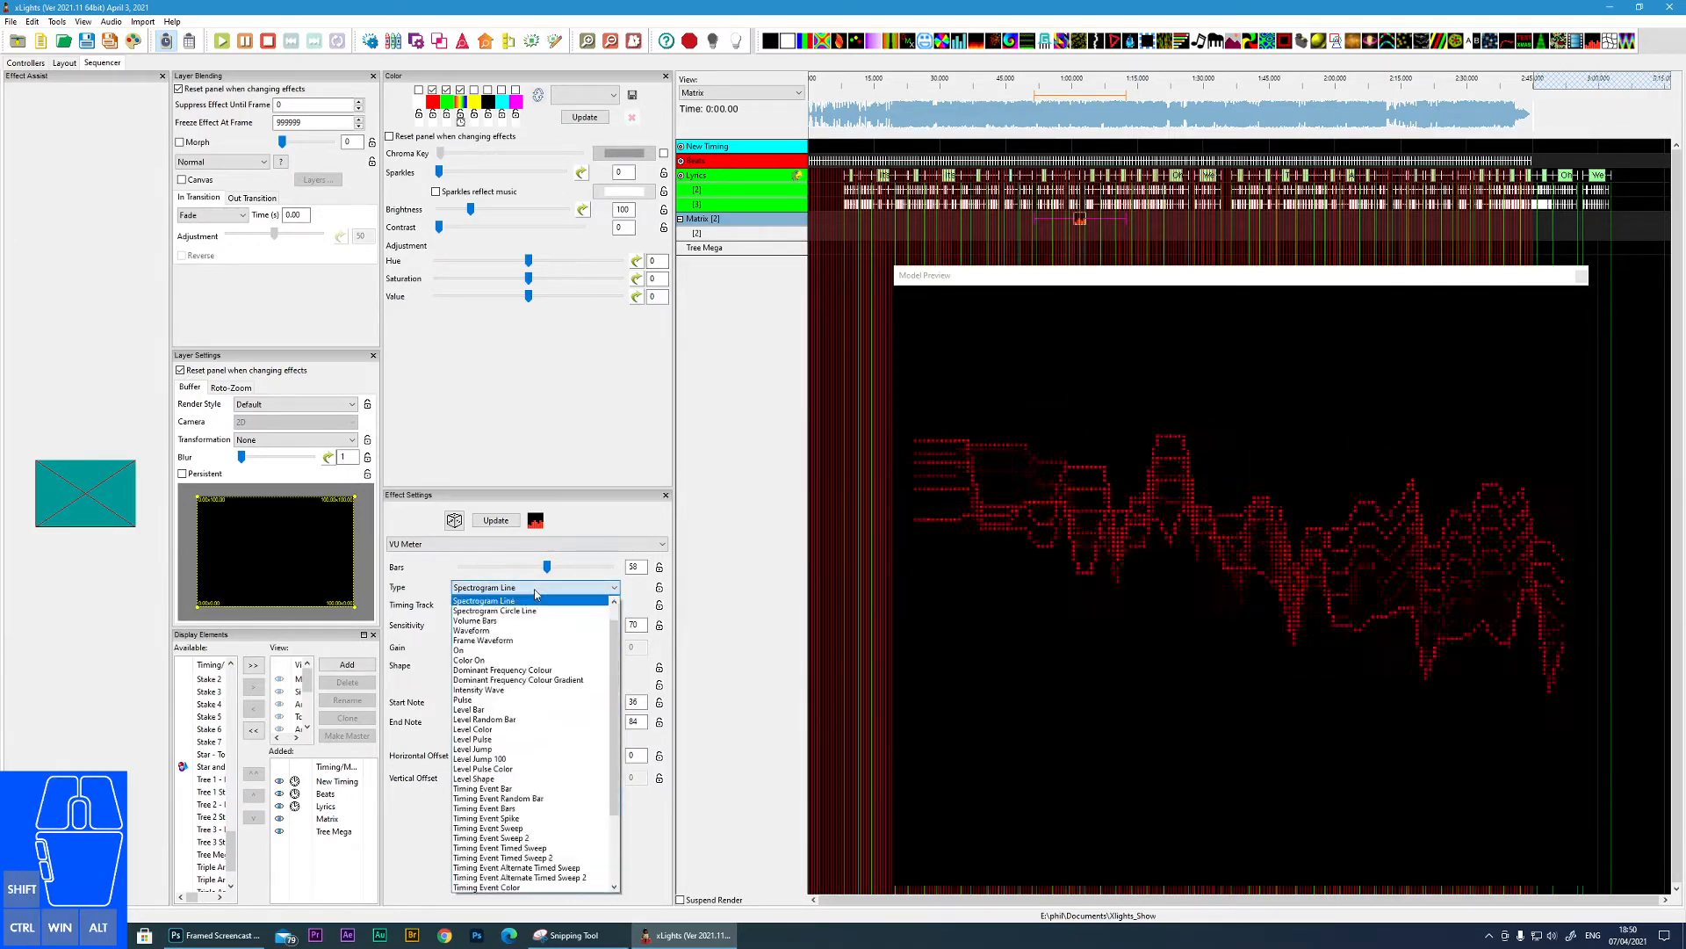
pyautogui.click(515, 611)
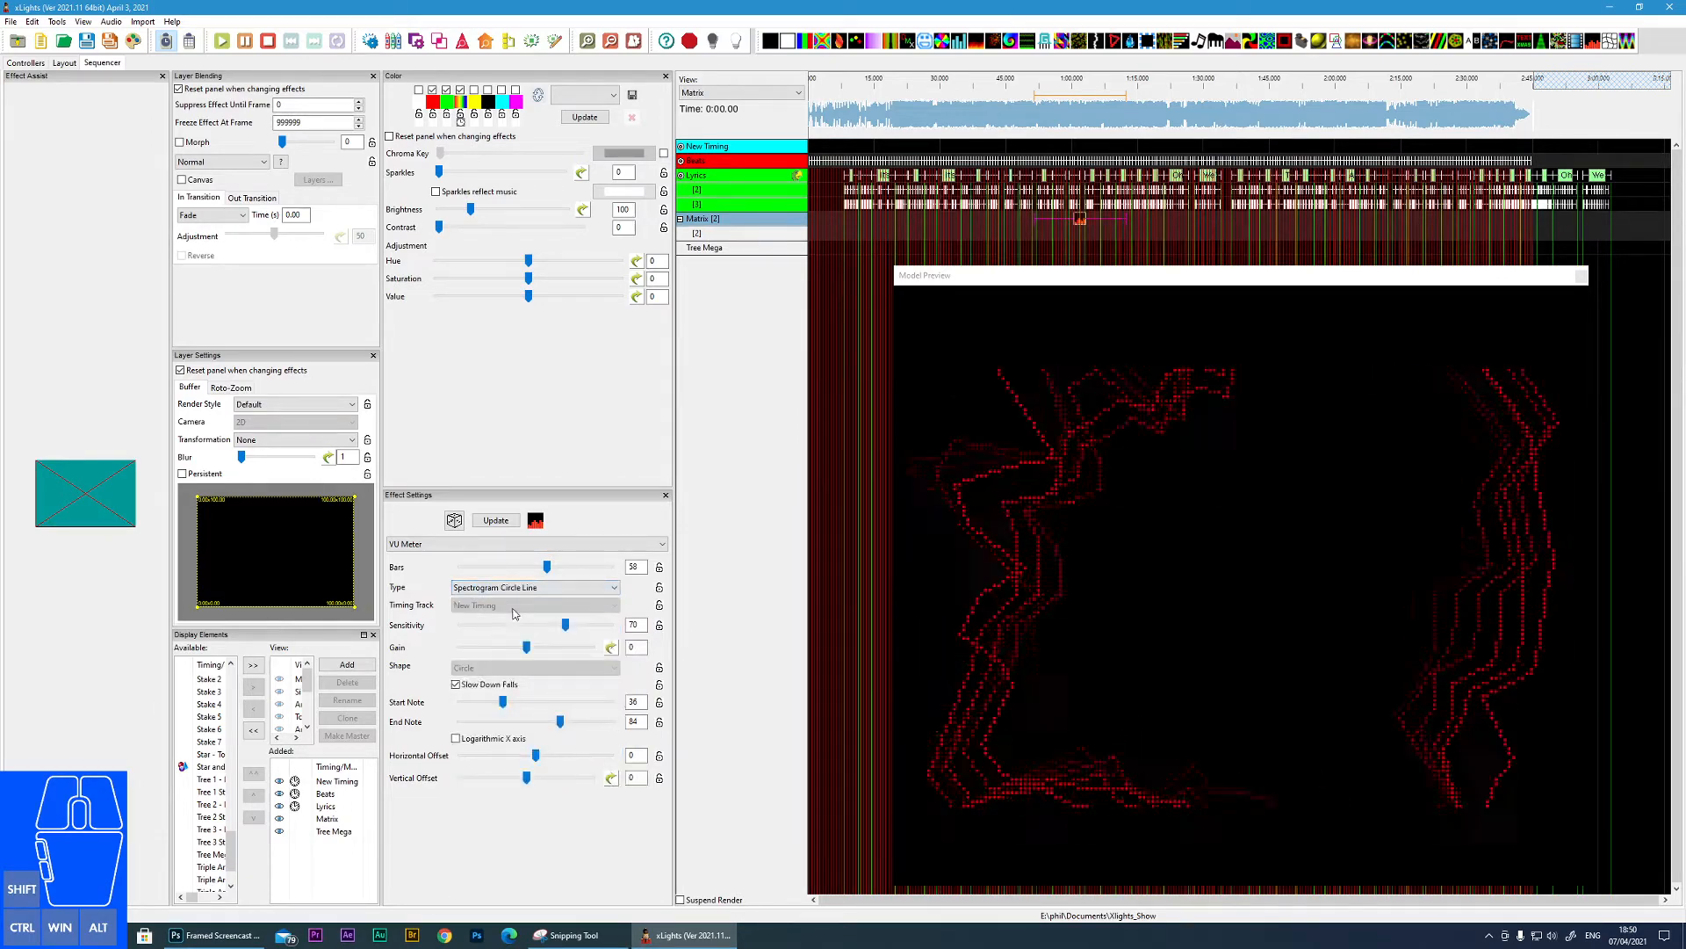
pyautogui.click(515, 586)
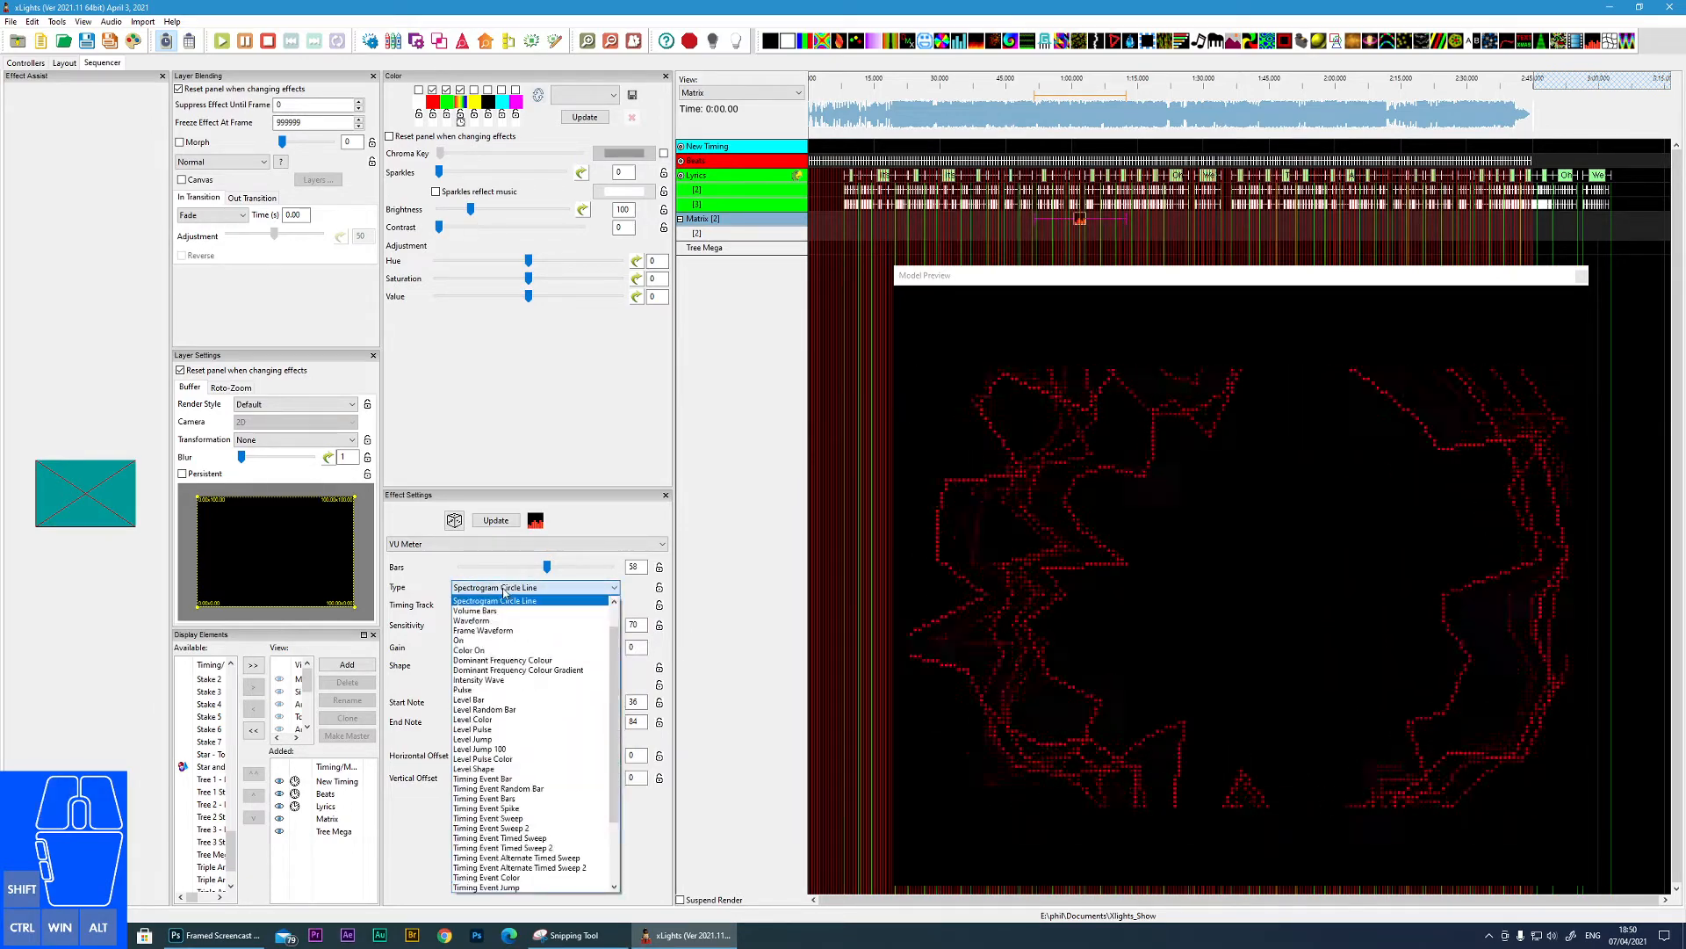
pyautogui.click(492, 613)
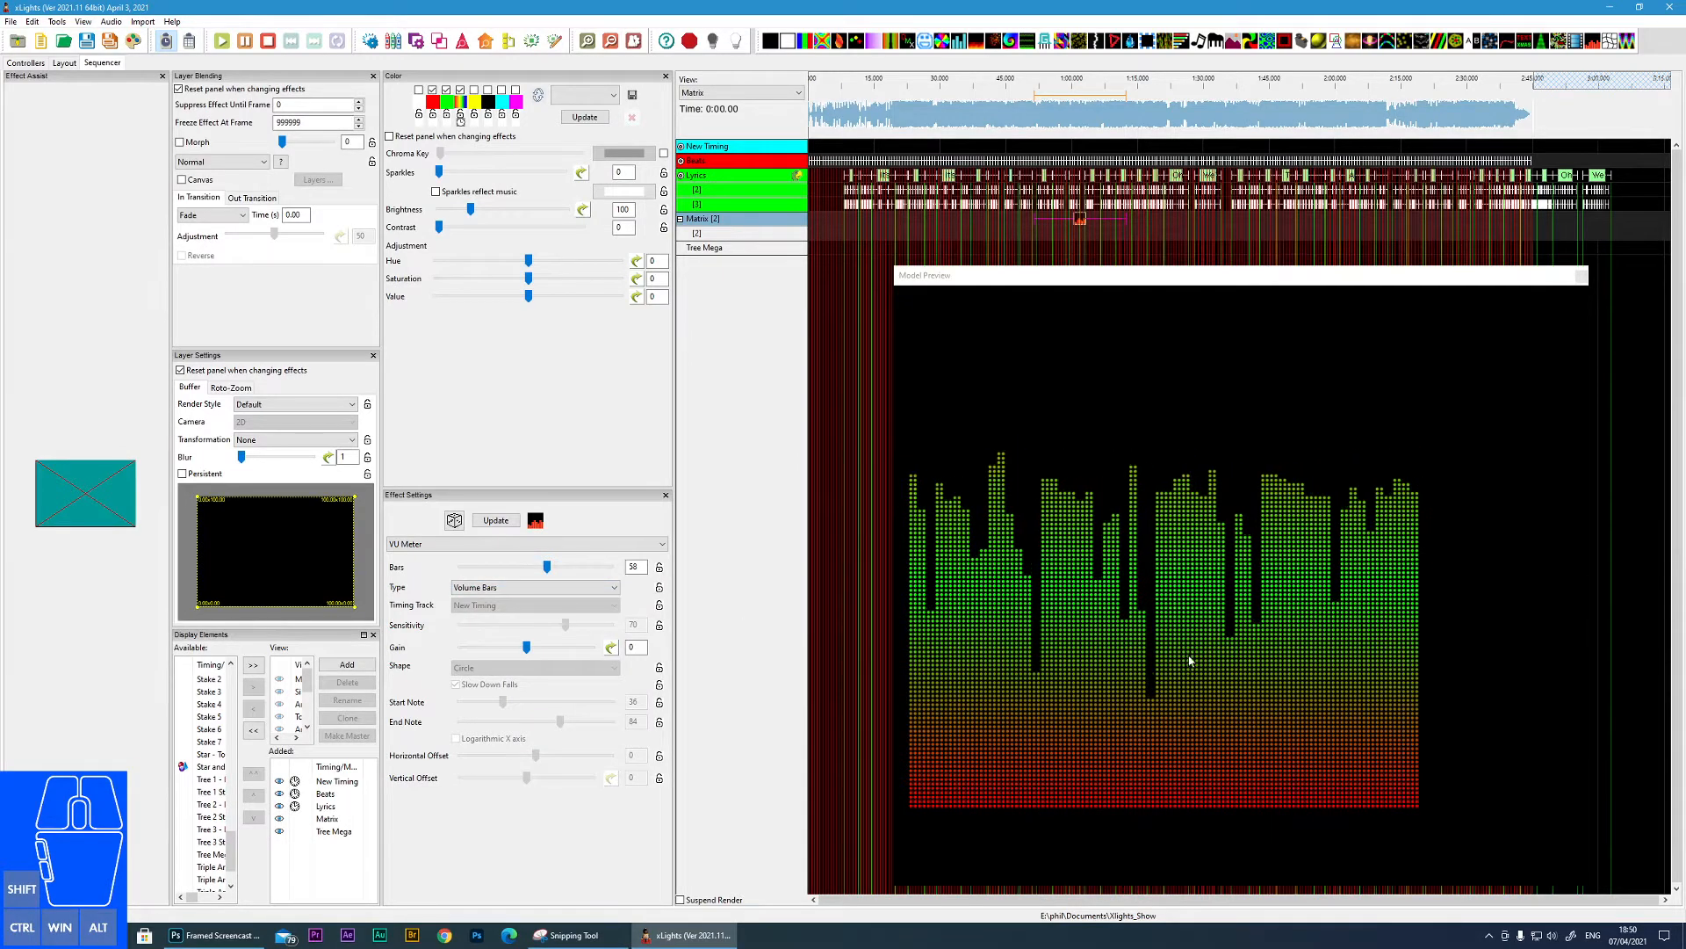
# - Preview the VU Meter as Waveform, followed by Frame Waveform
pyautogui.click(536, 586)
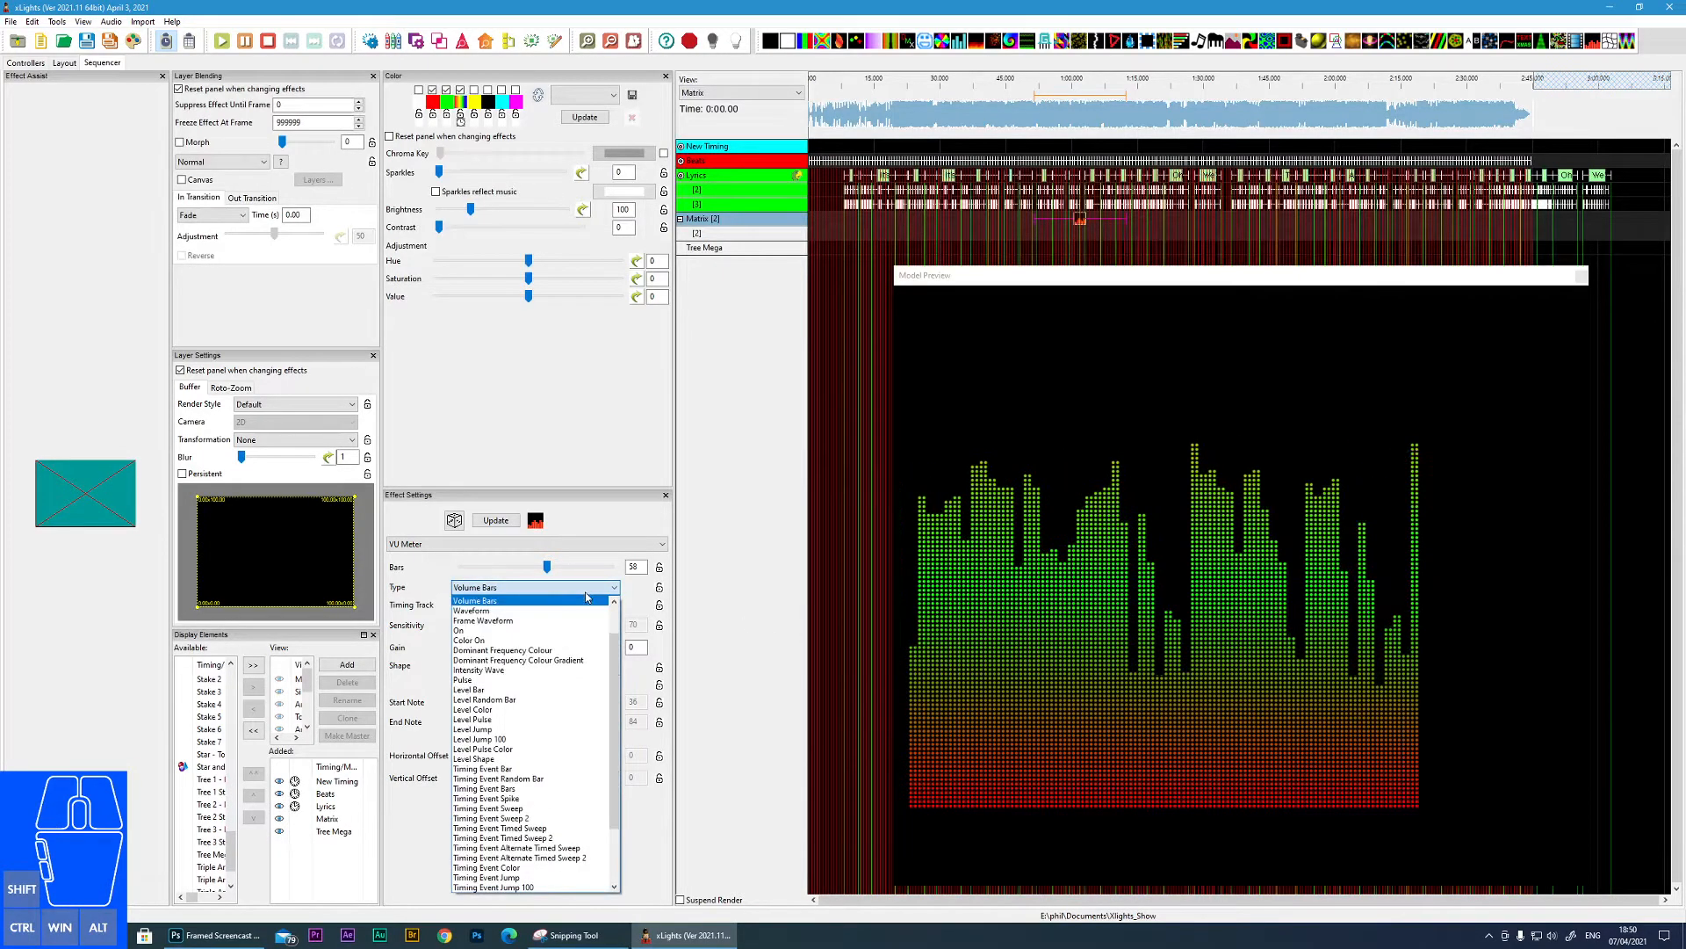
pyautogui.click(498, 619)
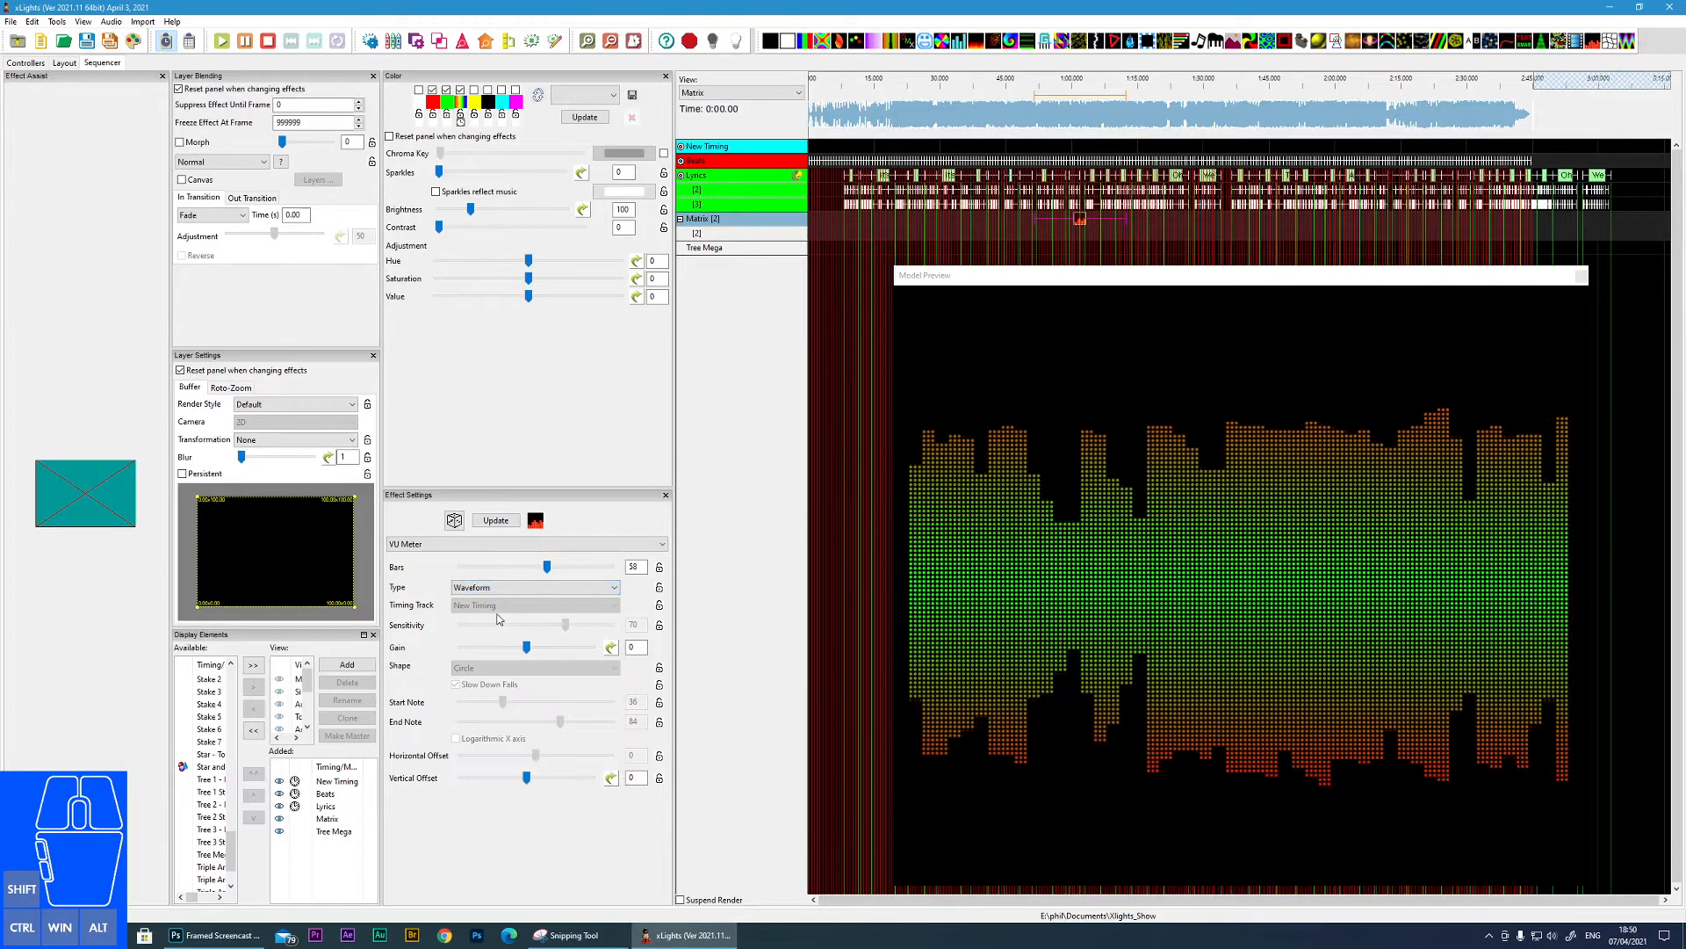
pyautogui.click(463, 587)
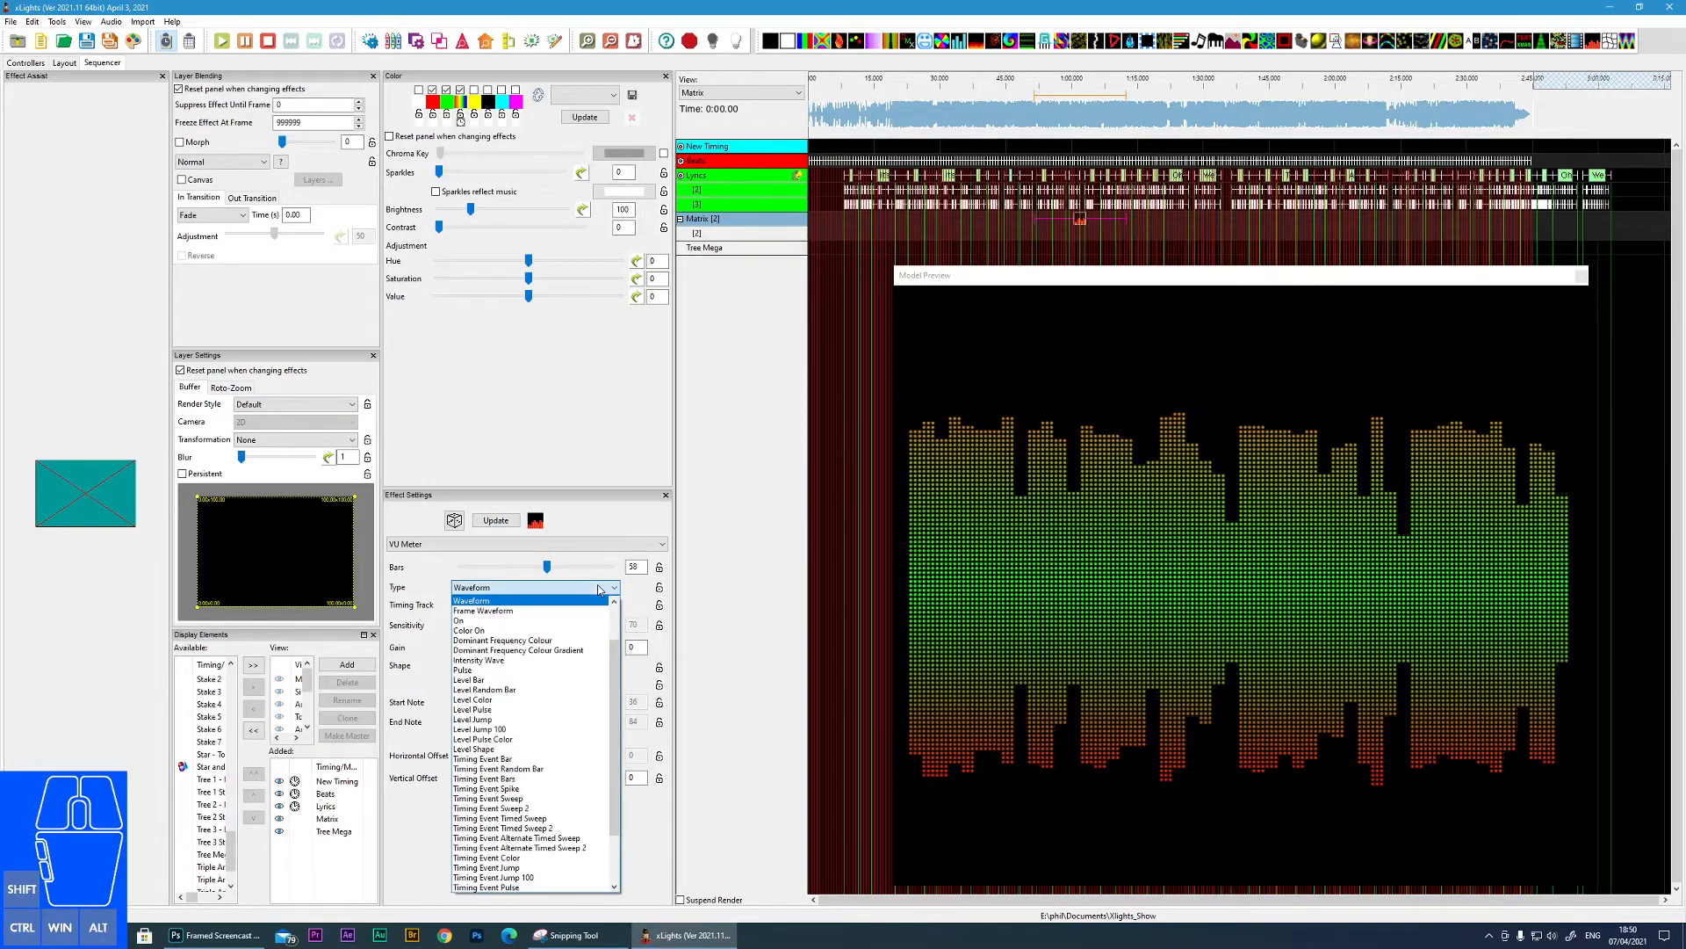
pyautogui.click(457, 611)
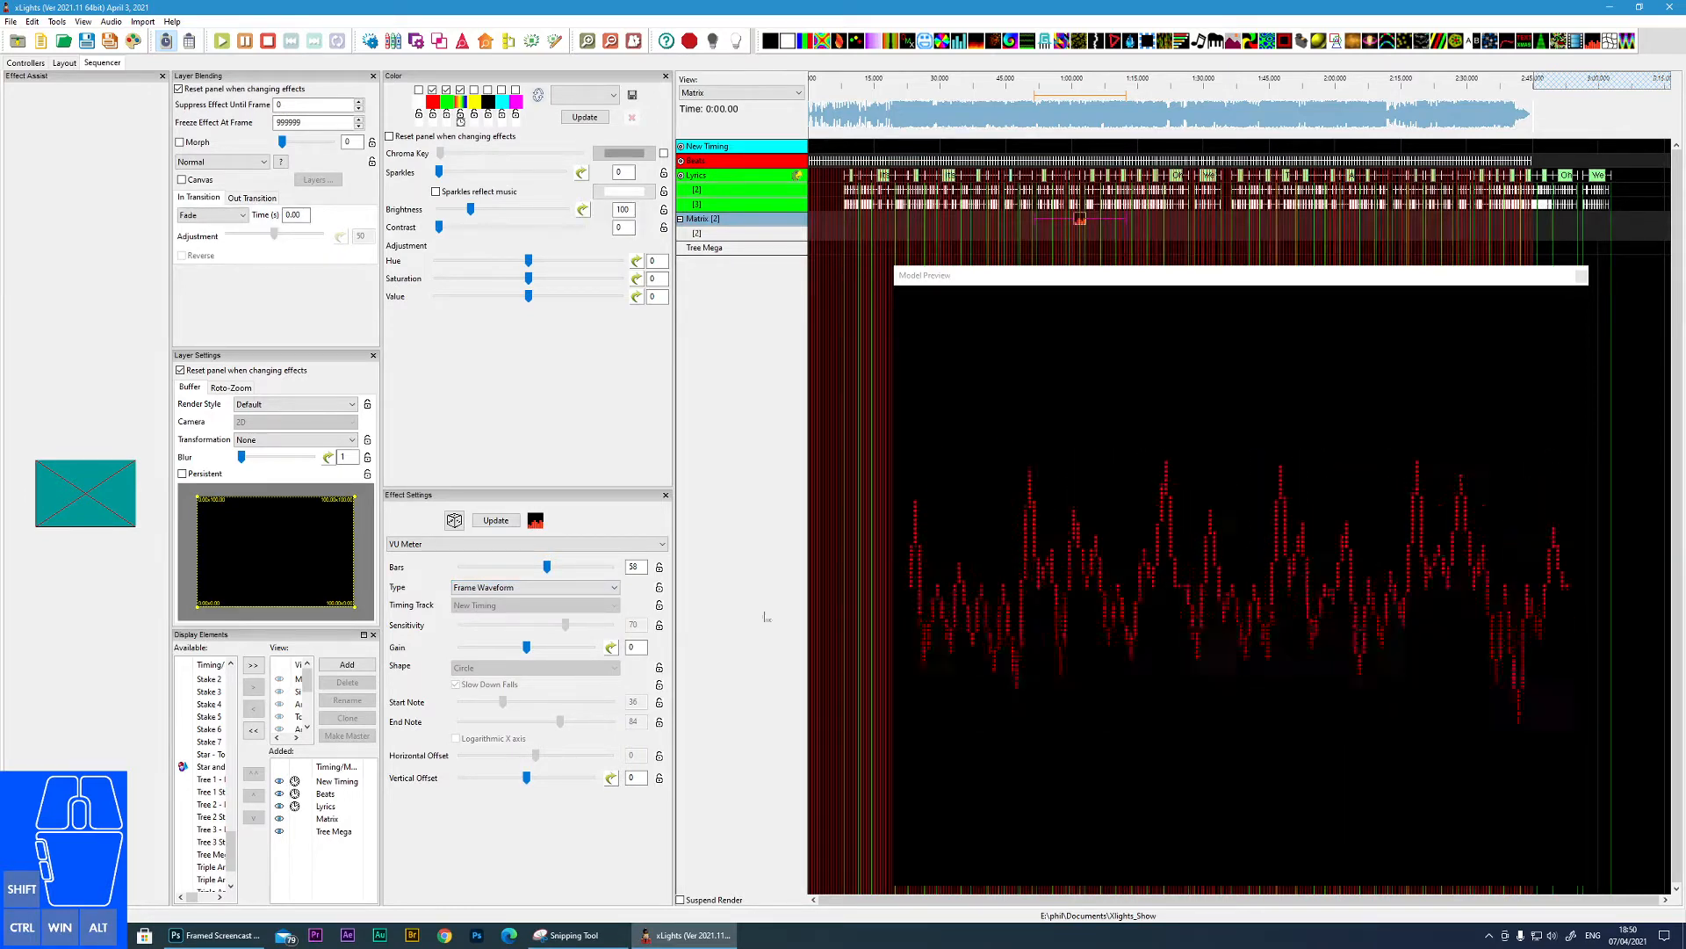
# - Change the VU Meter type to On and adjust its gain to -14
pyautogui.click(554, 592)
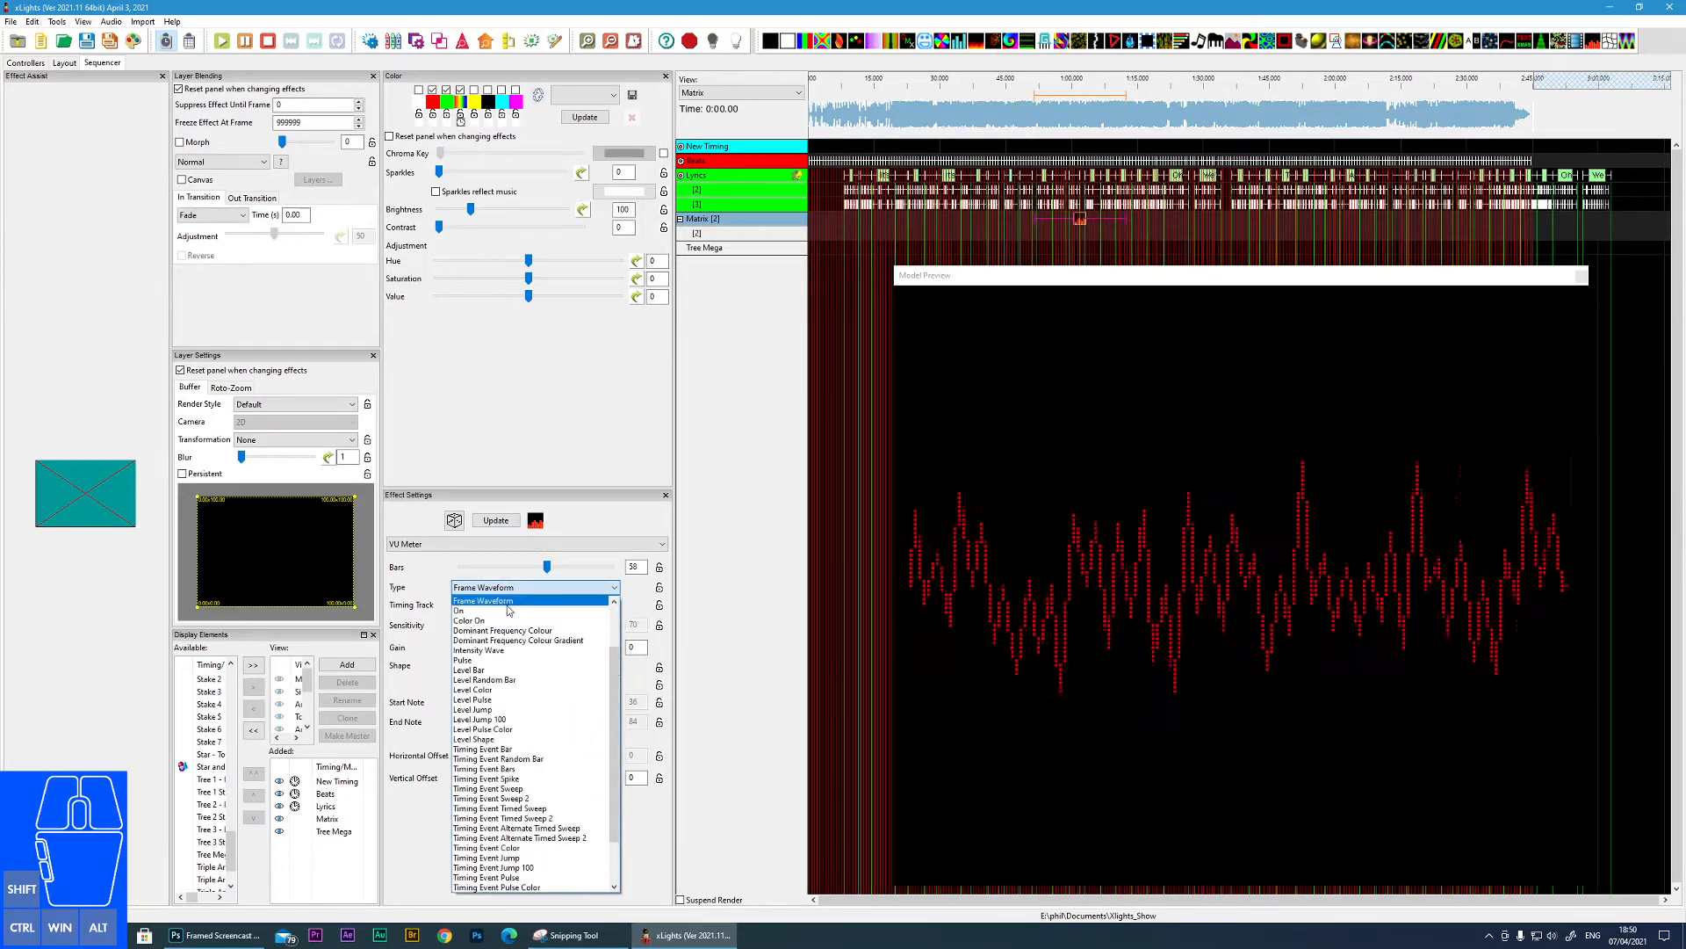
pyautogui.click(504, 609)
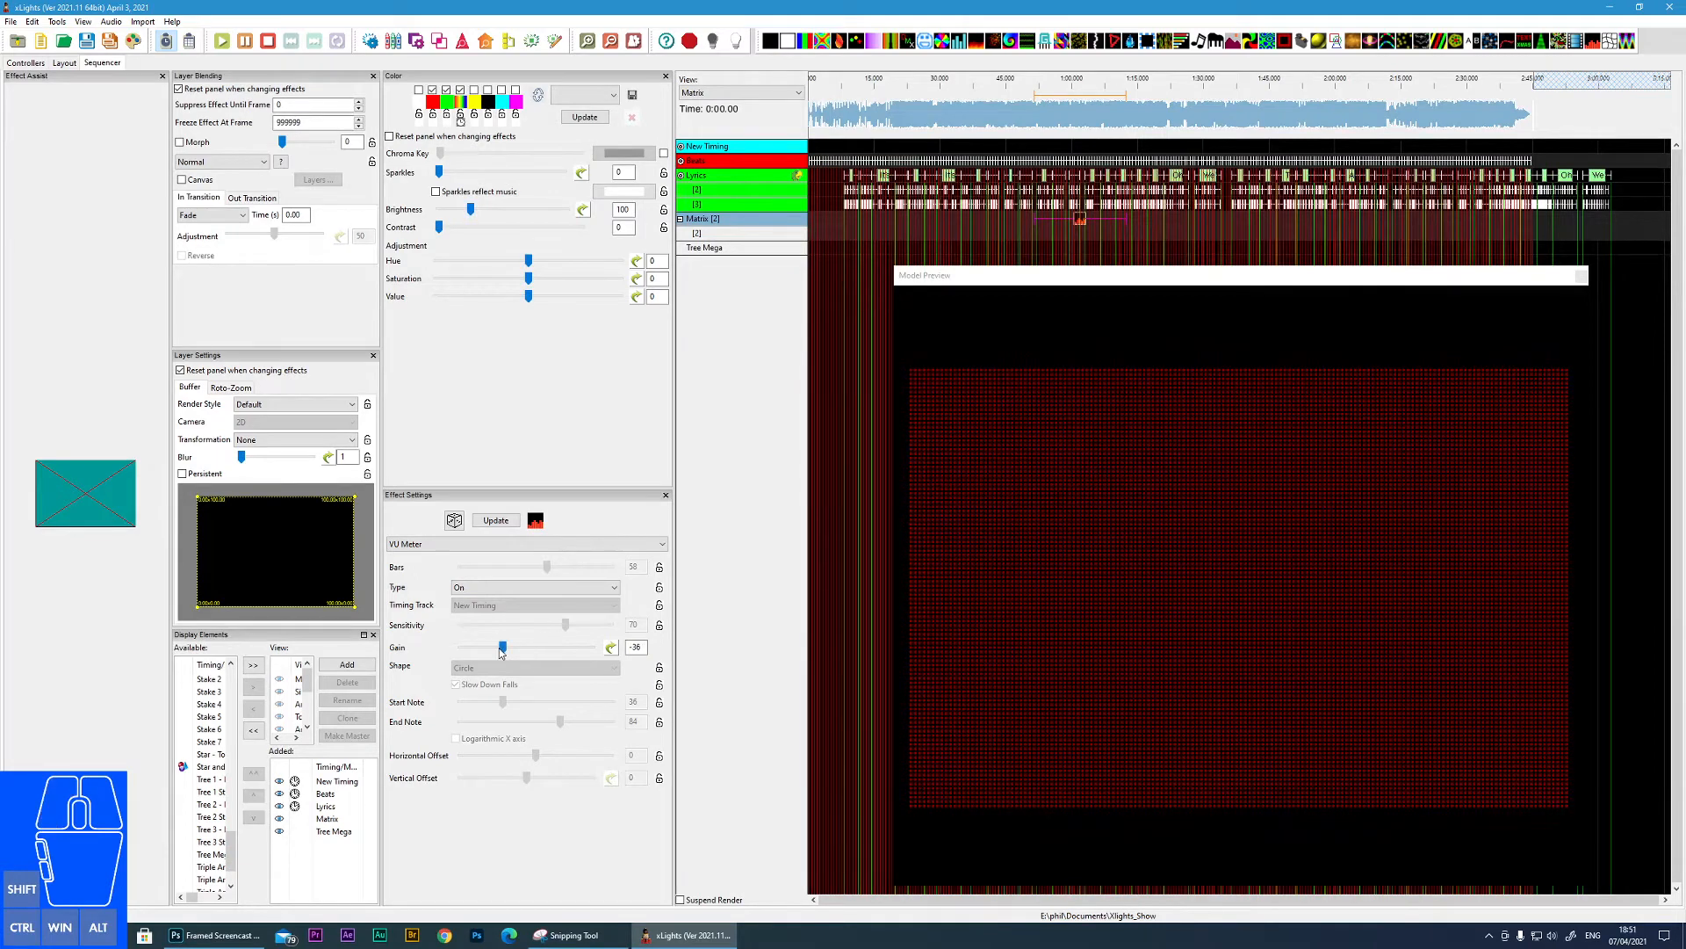
pyautogui.moveTo(501, 651); pyautogui.dragTo(482, 653)
pyautogui.moveTo(480, 650); pyautogui.dragTo(519, 652)
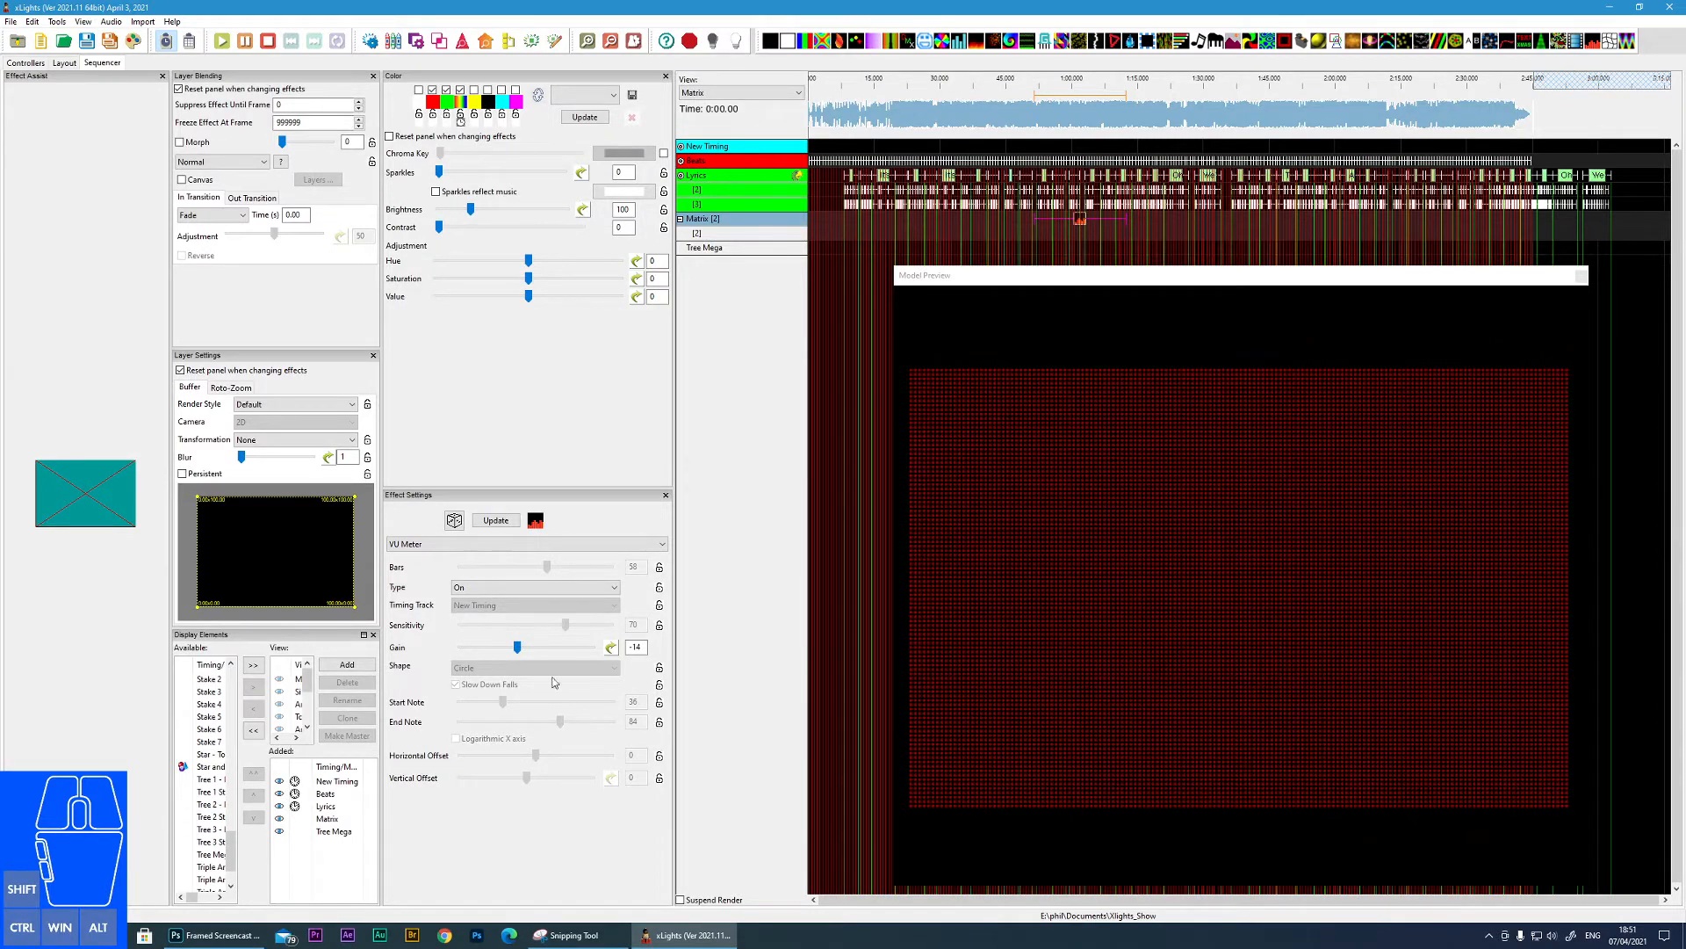
# - Preview the VU Meter as Color On, followed by Dominant Frequency Colour
pyautogui.click(605, 592)
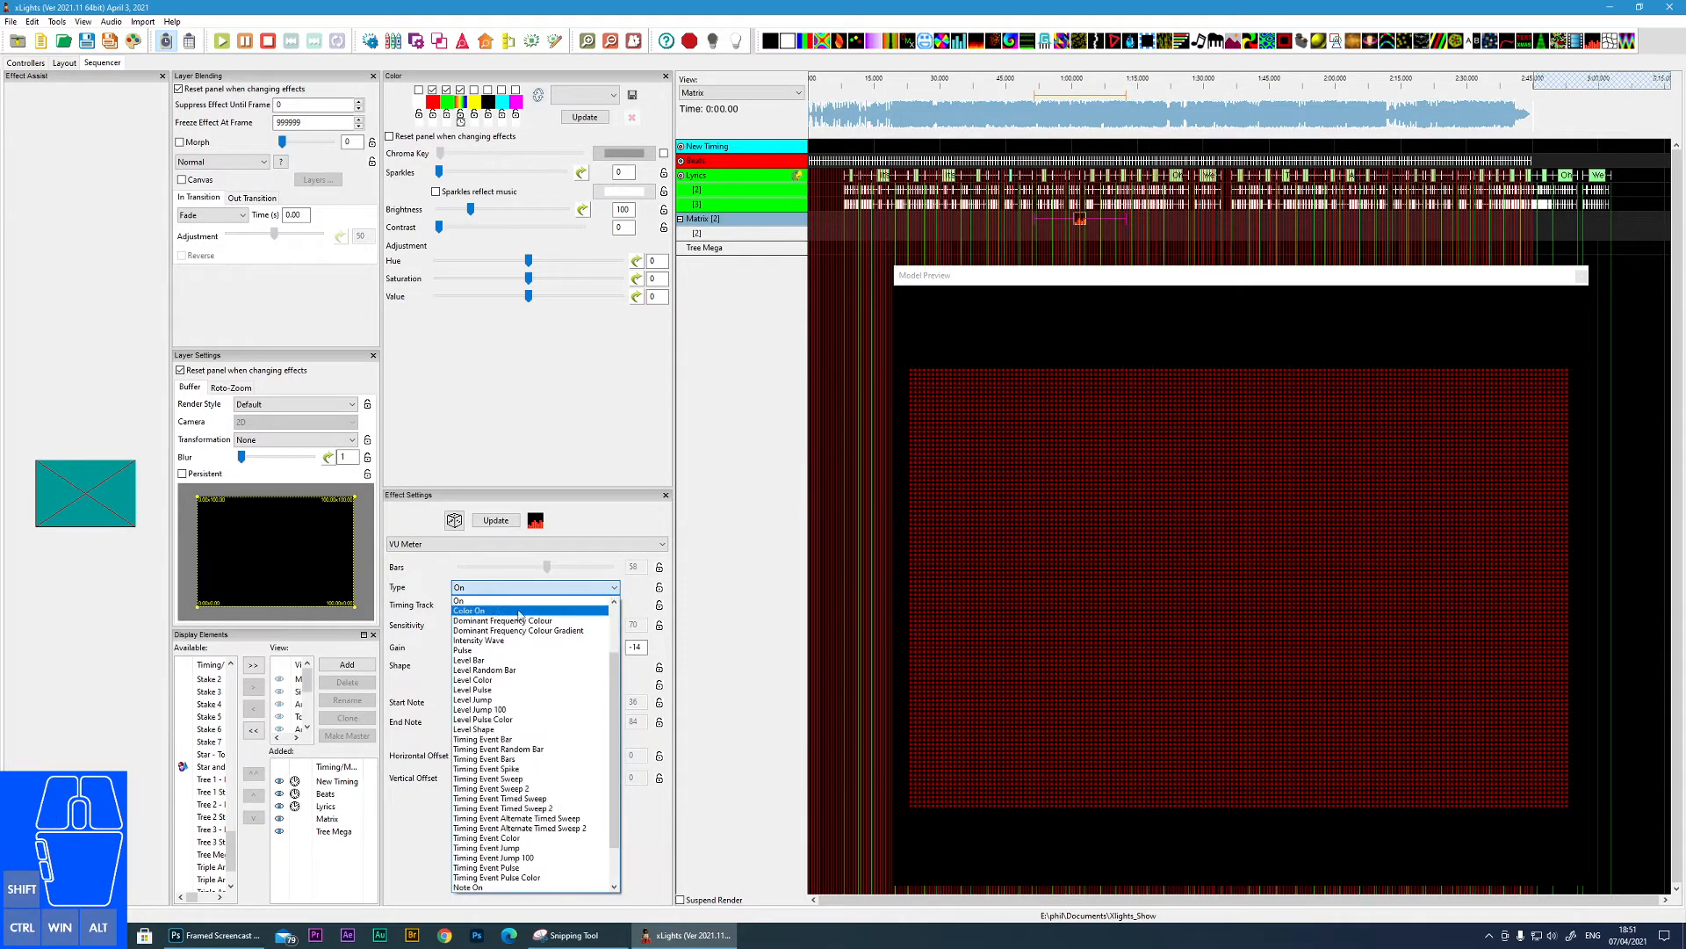
pyautogui.click(494, 612)
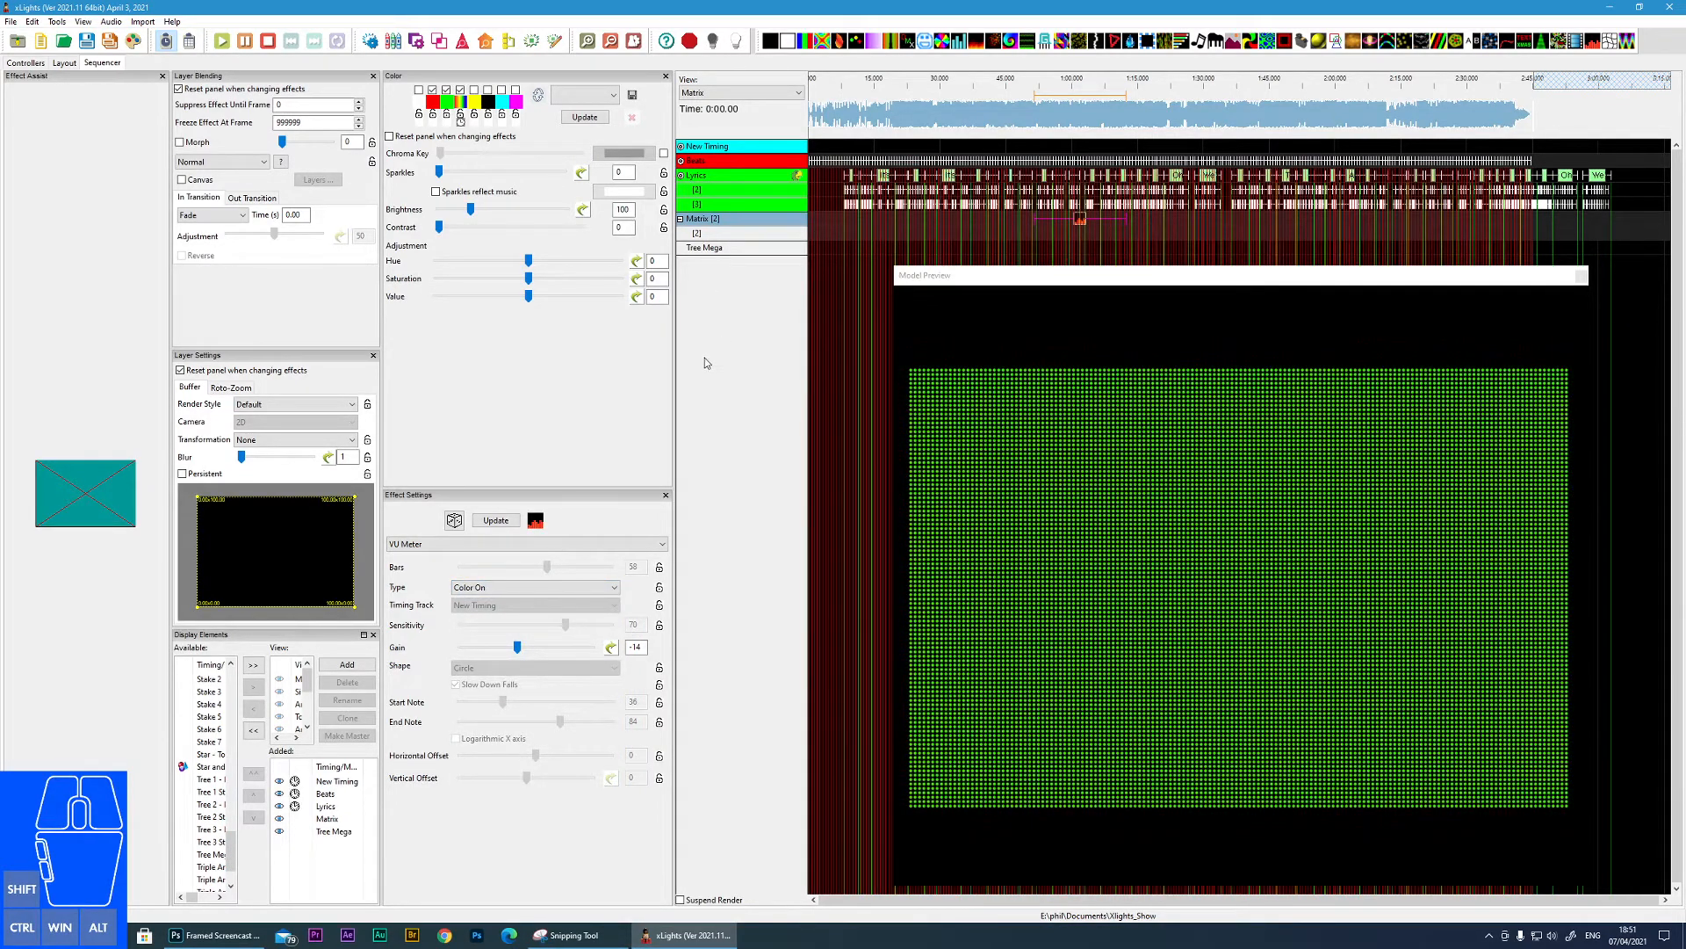
pyautogui.click(601, 587)
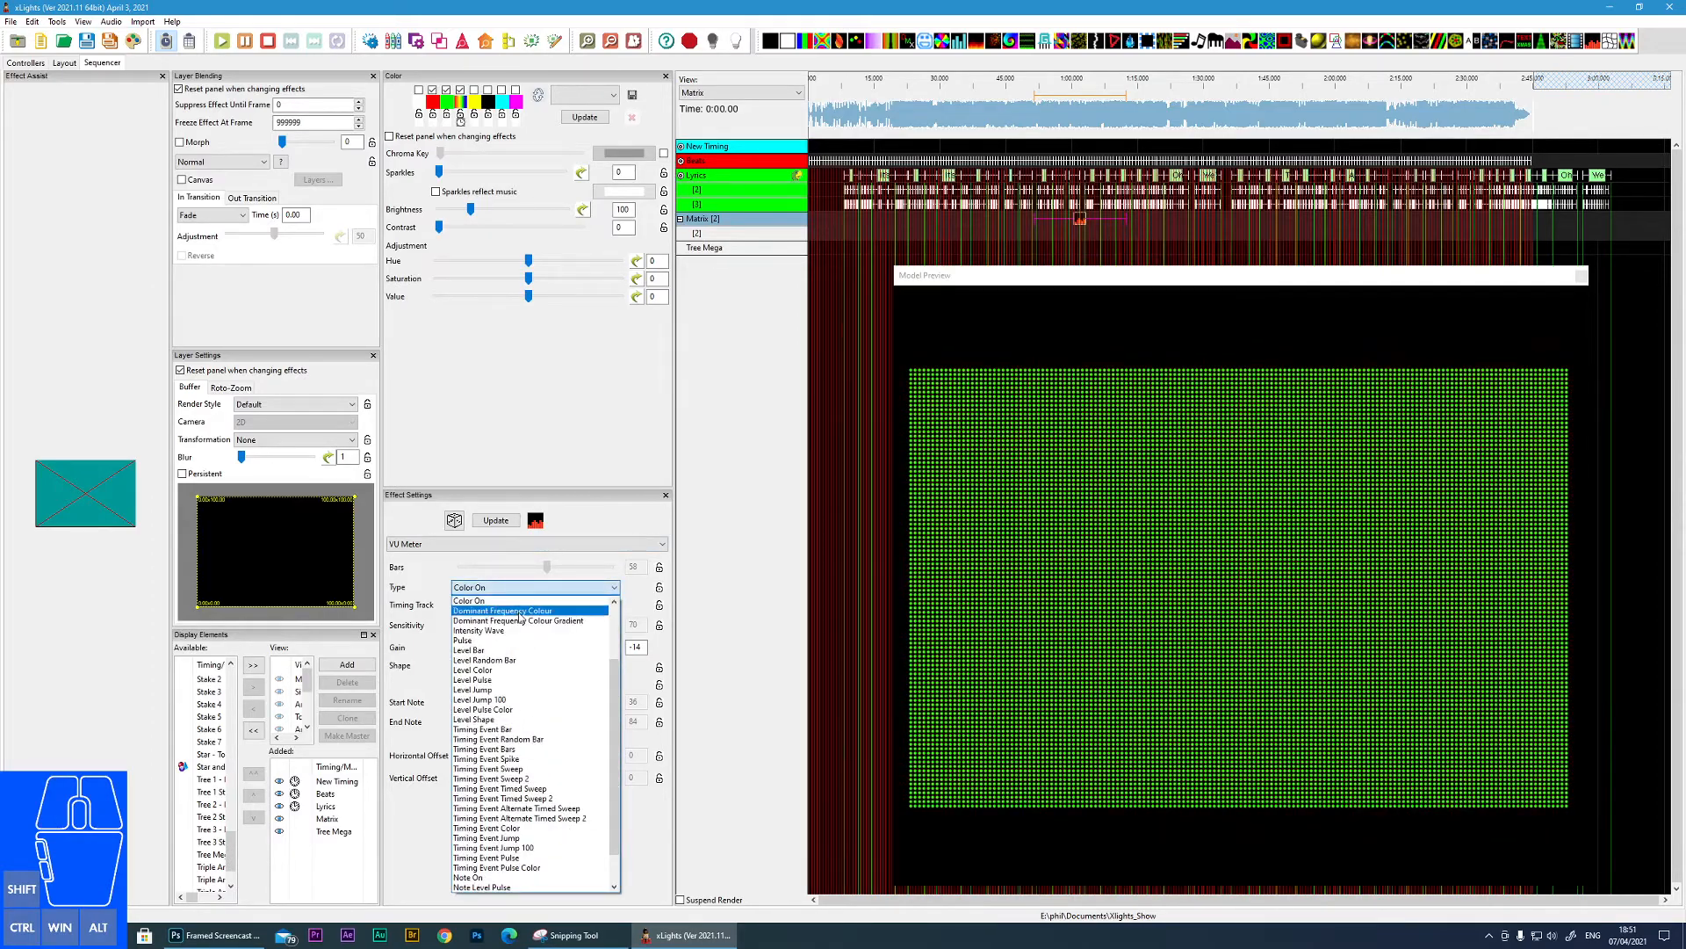
pyautogui.click(518, 612)
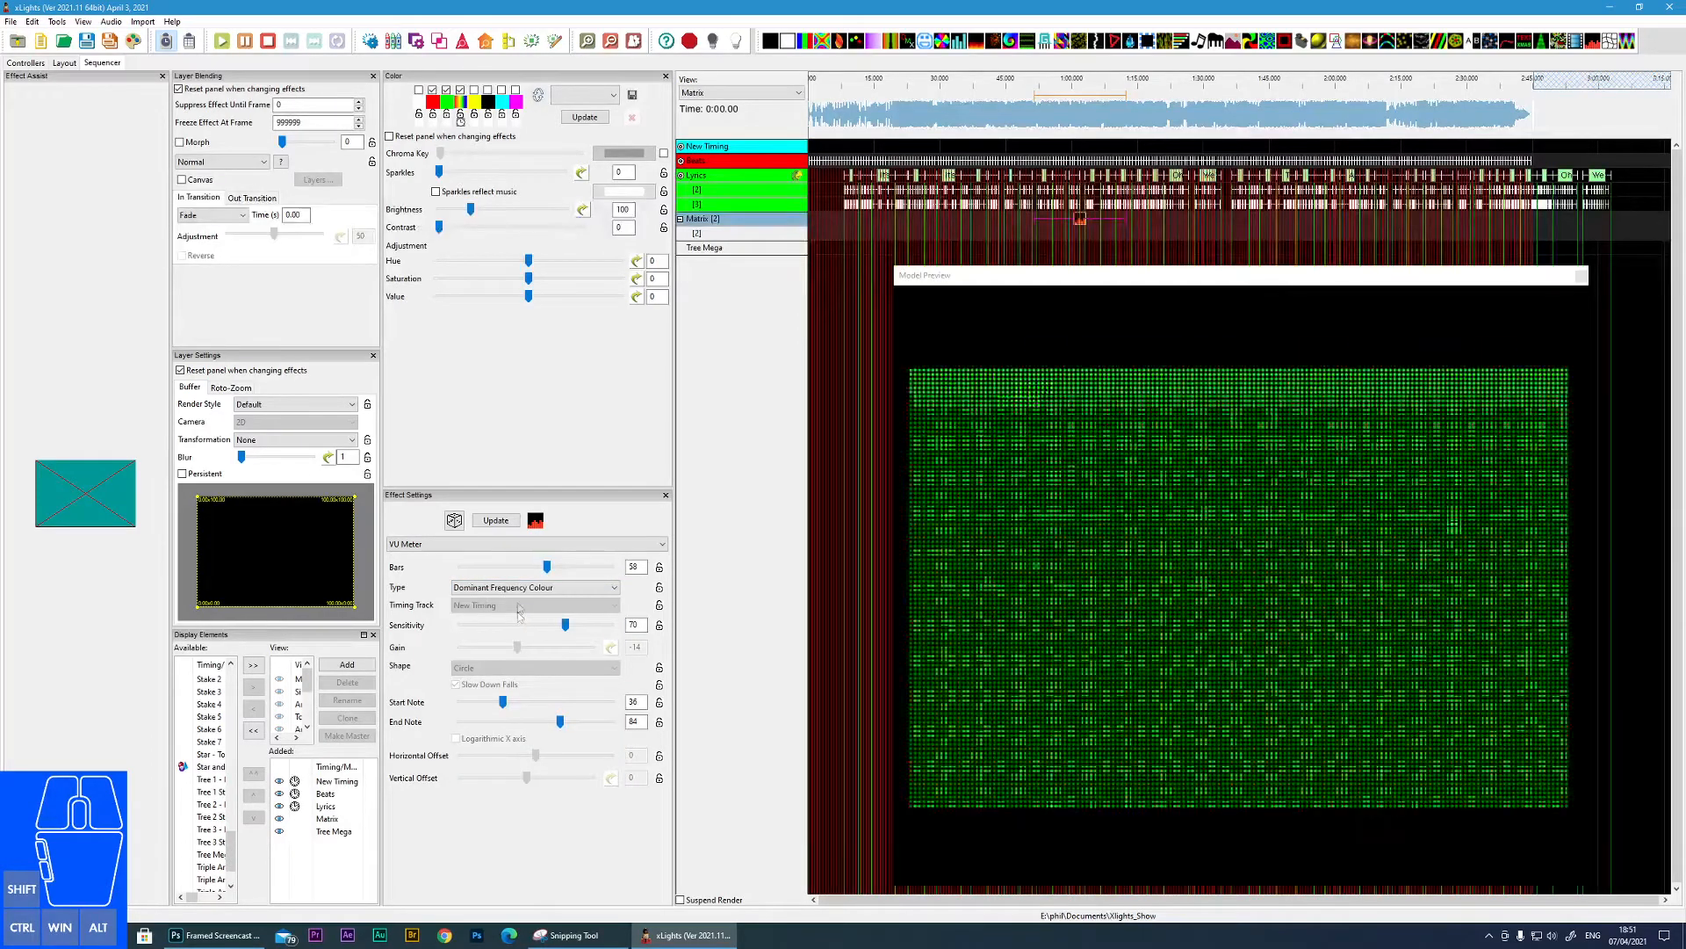
# - Preview the Dominant Frequency Colour Gradient type, and set the VU Meter type to Intensity Wave
pyautogui.click(523, 591)
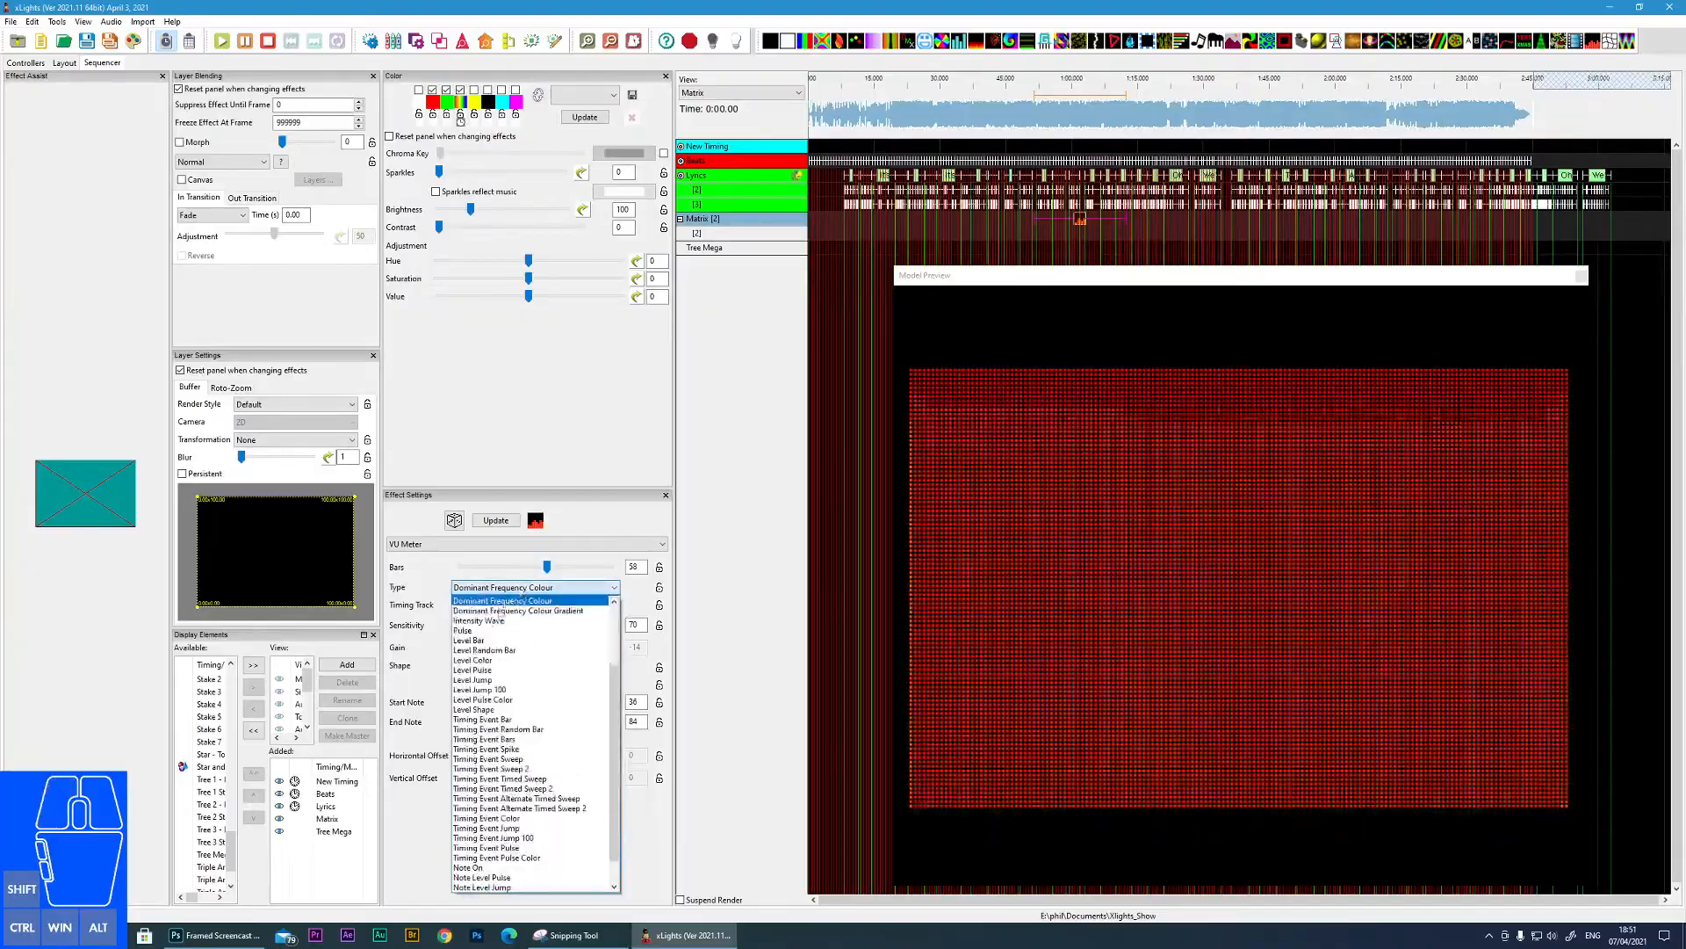
pyautogui.click(497, 614)
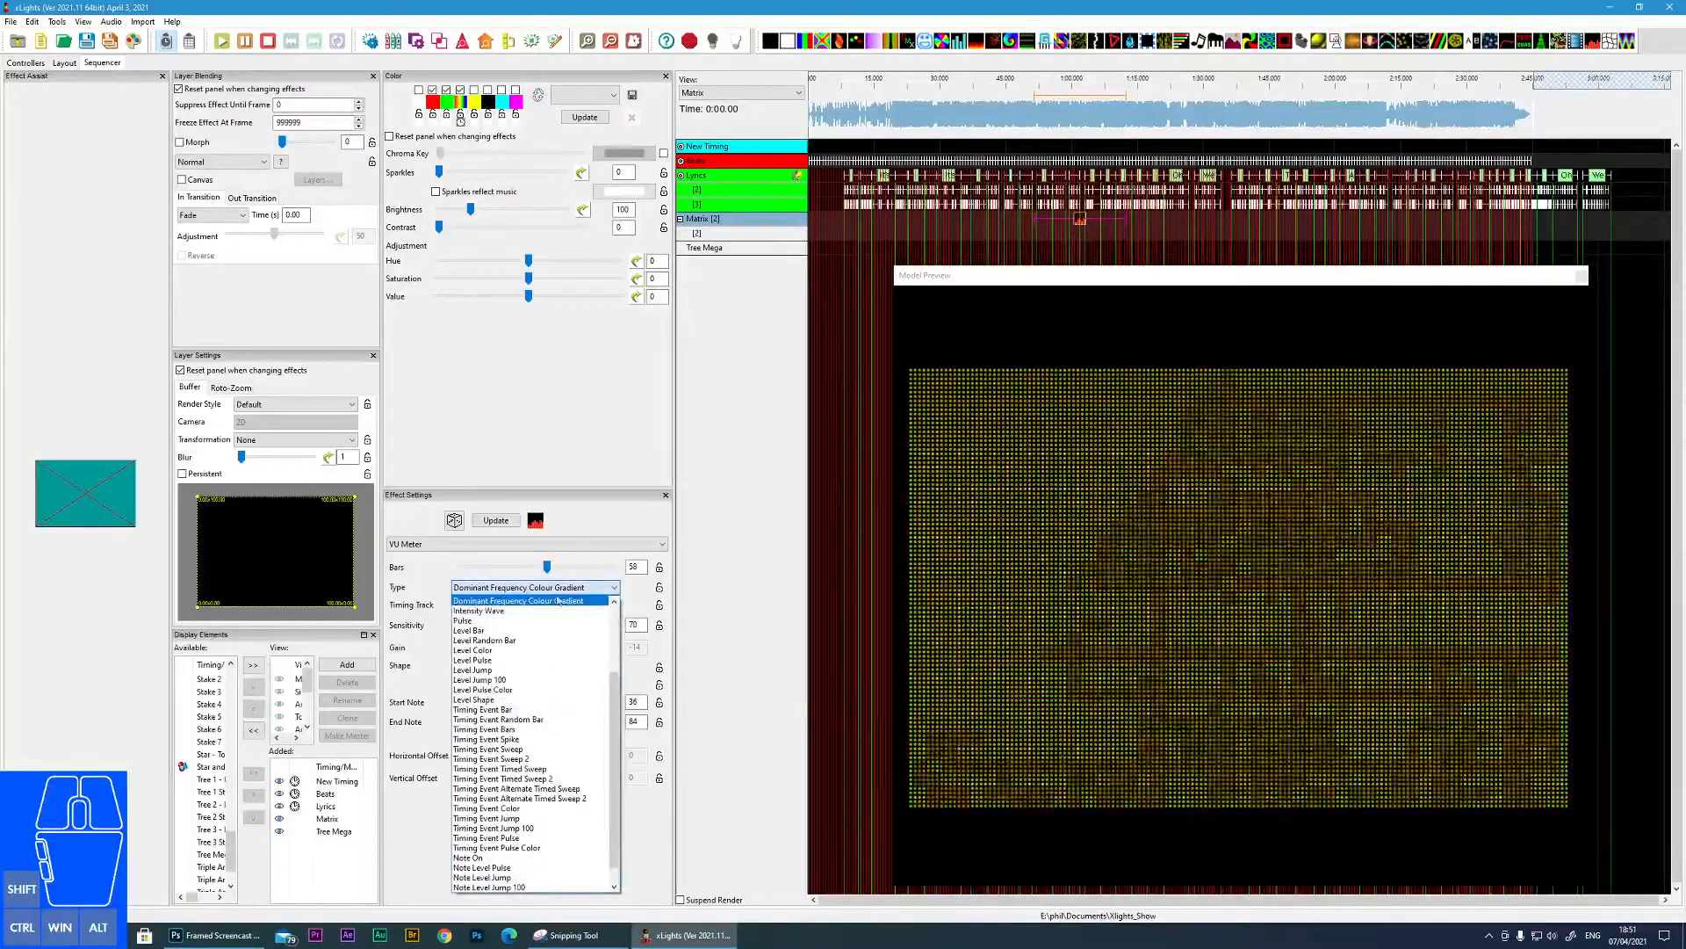
pyautogui.click(505, 611)
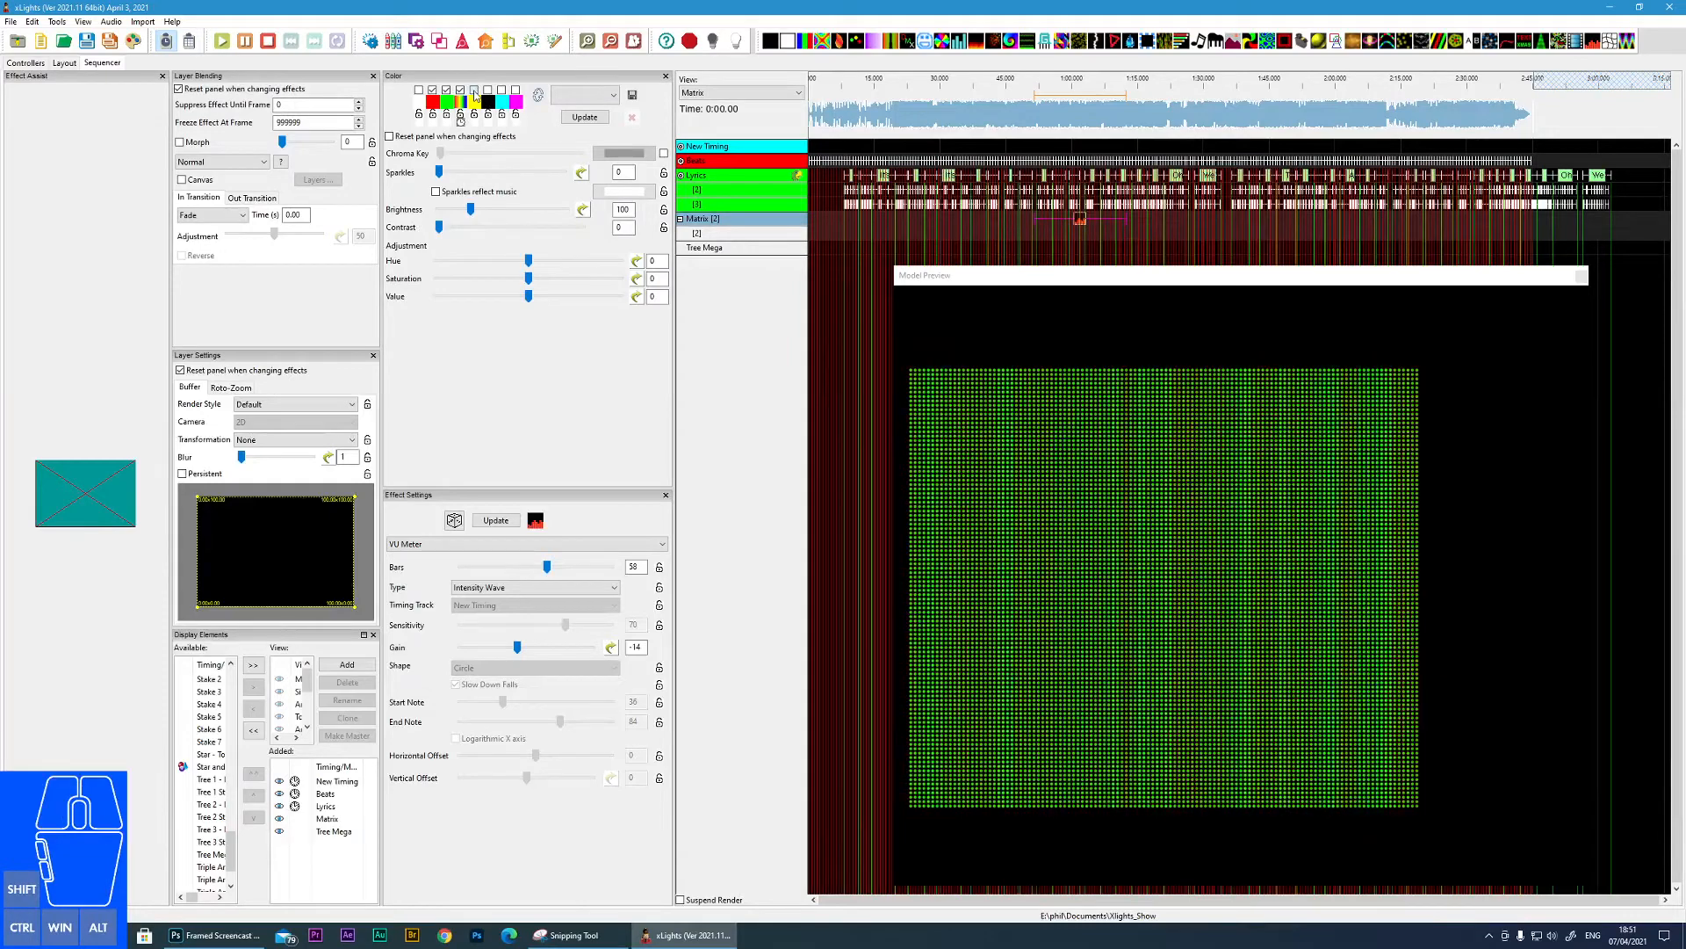
# - Enable the yellow and cyan palette colours and change the VU Meter type to Pulse
pyautogui.click(474, 91)
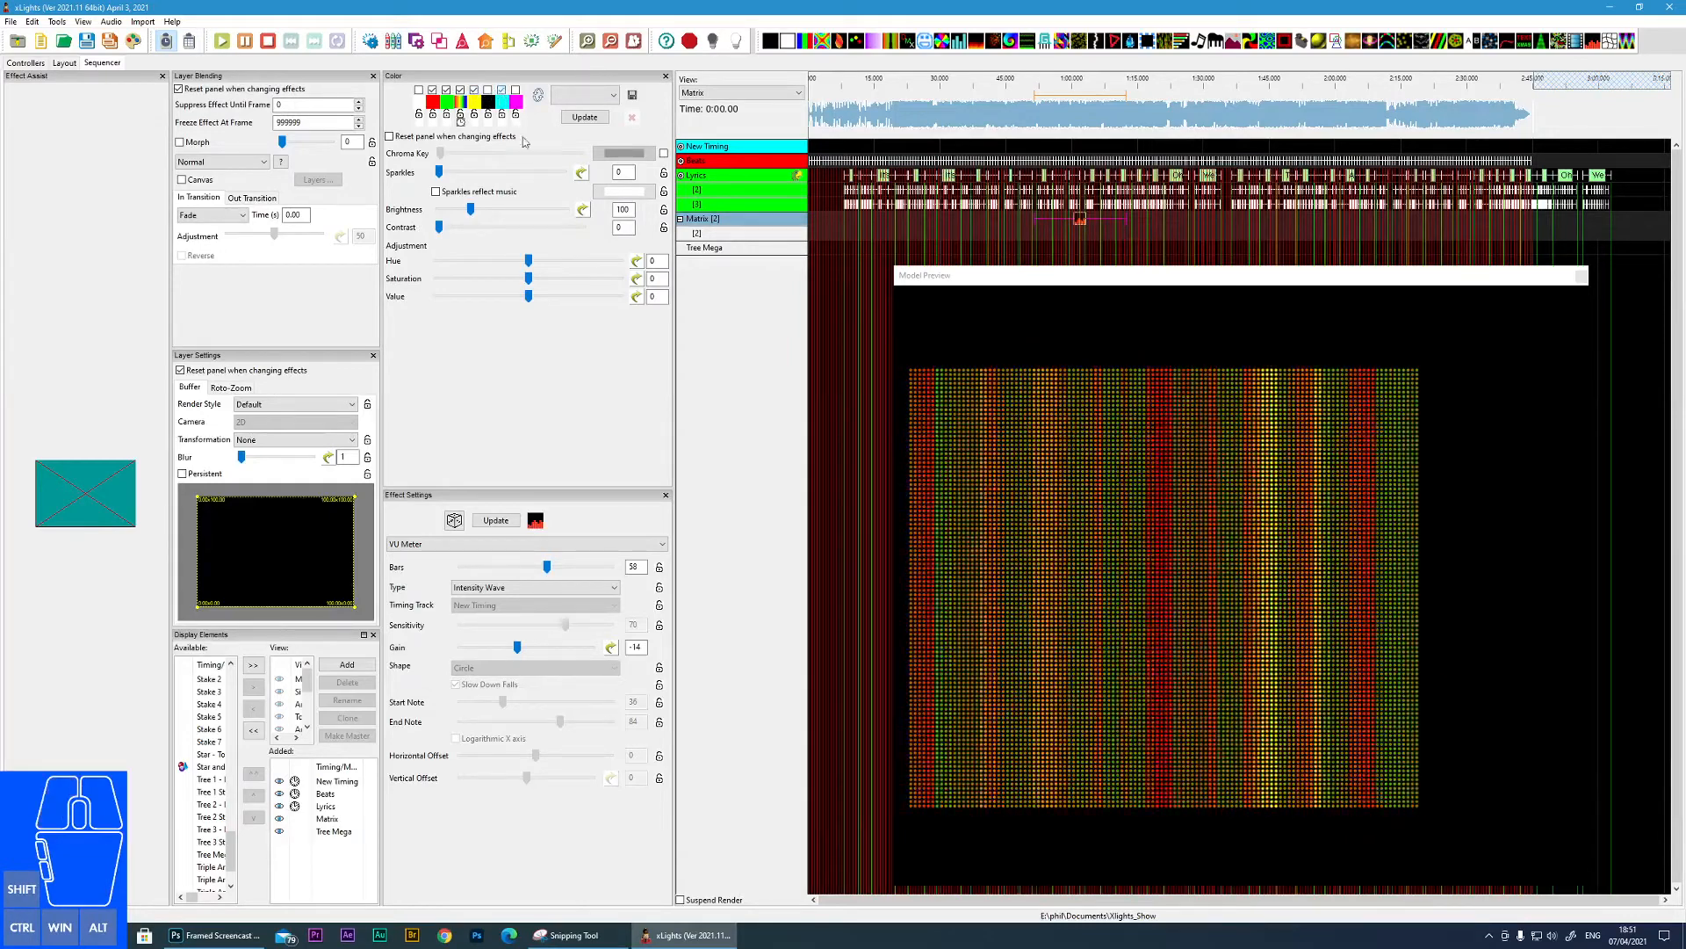
pyautogui.click(512, 589)
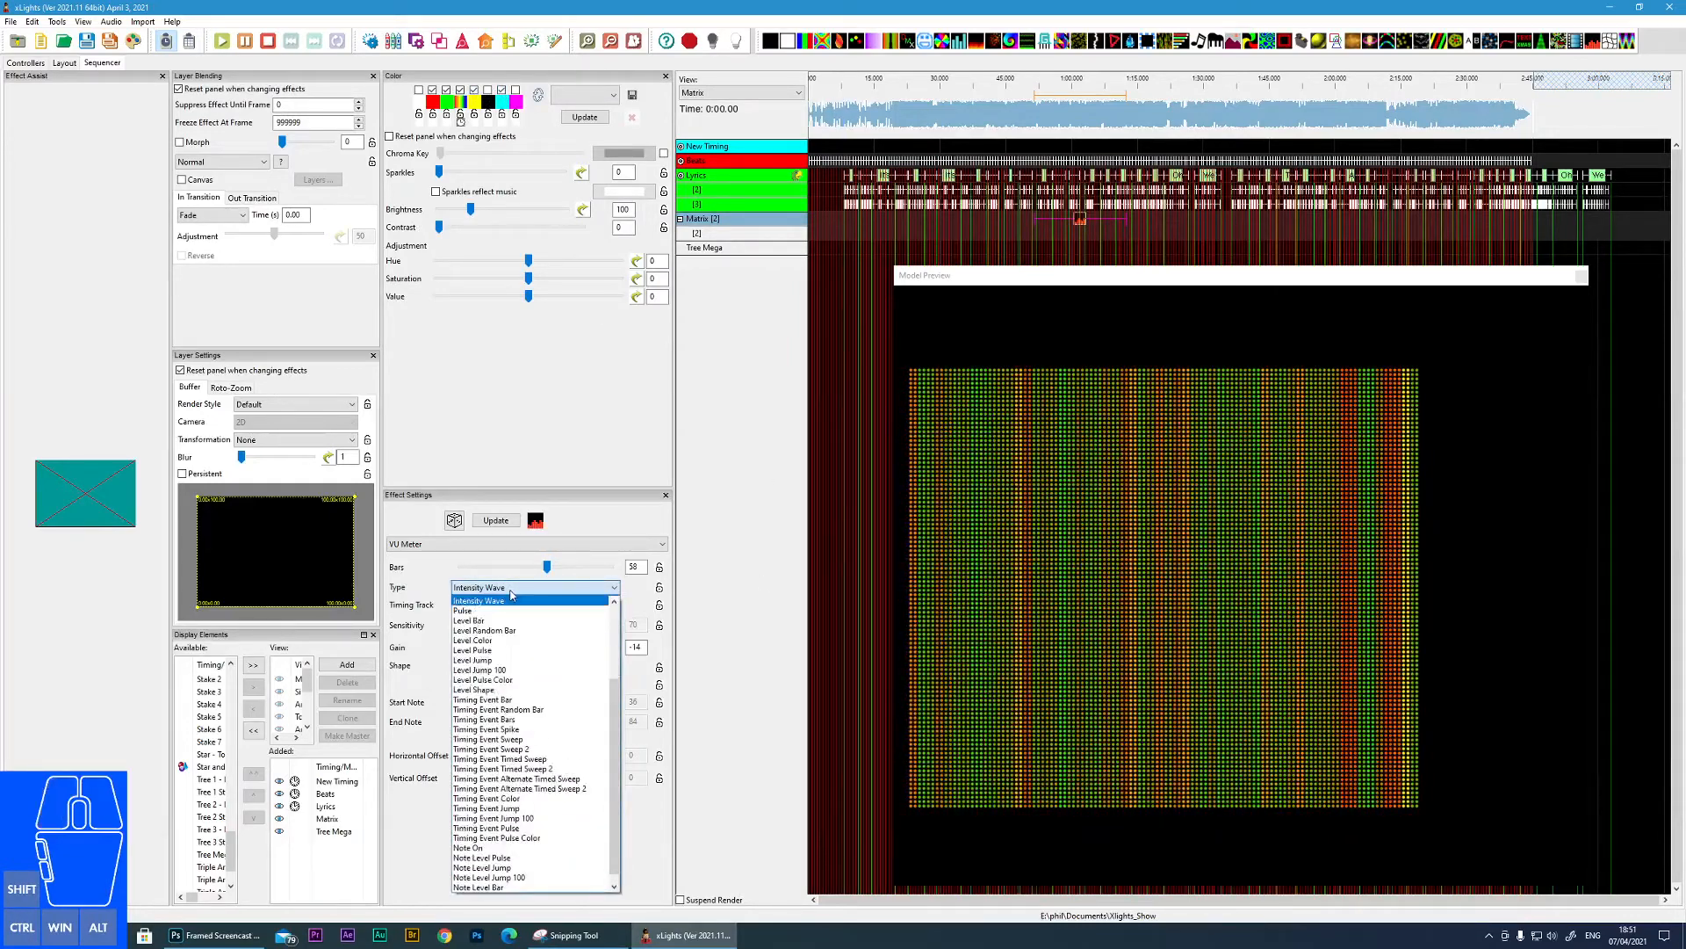
pyautogui.click(479, 610)
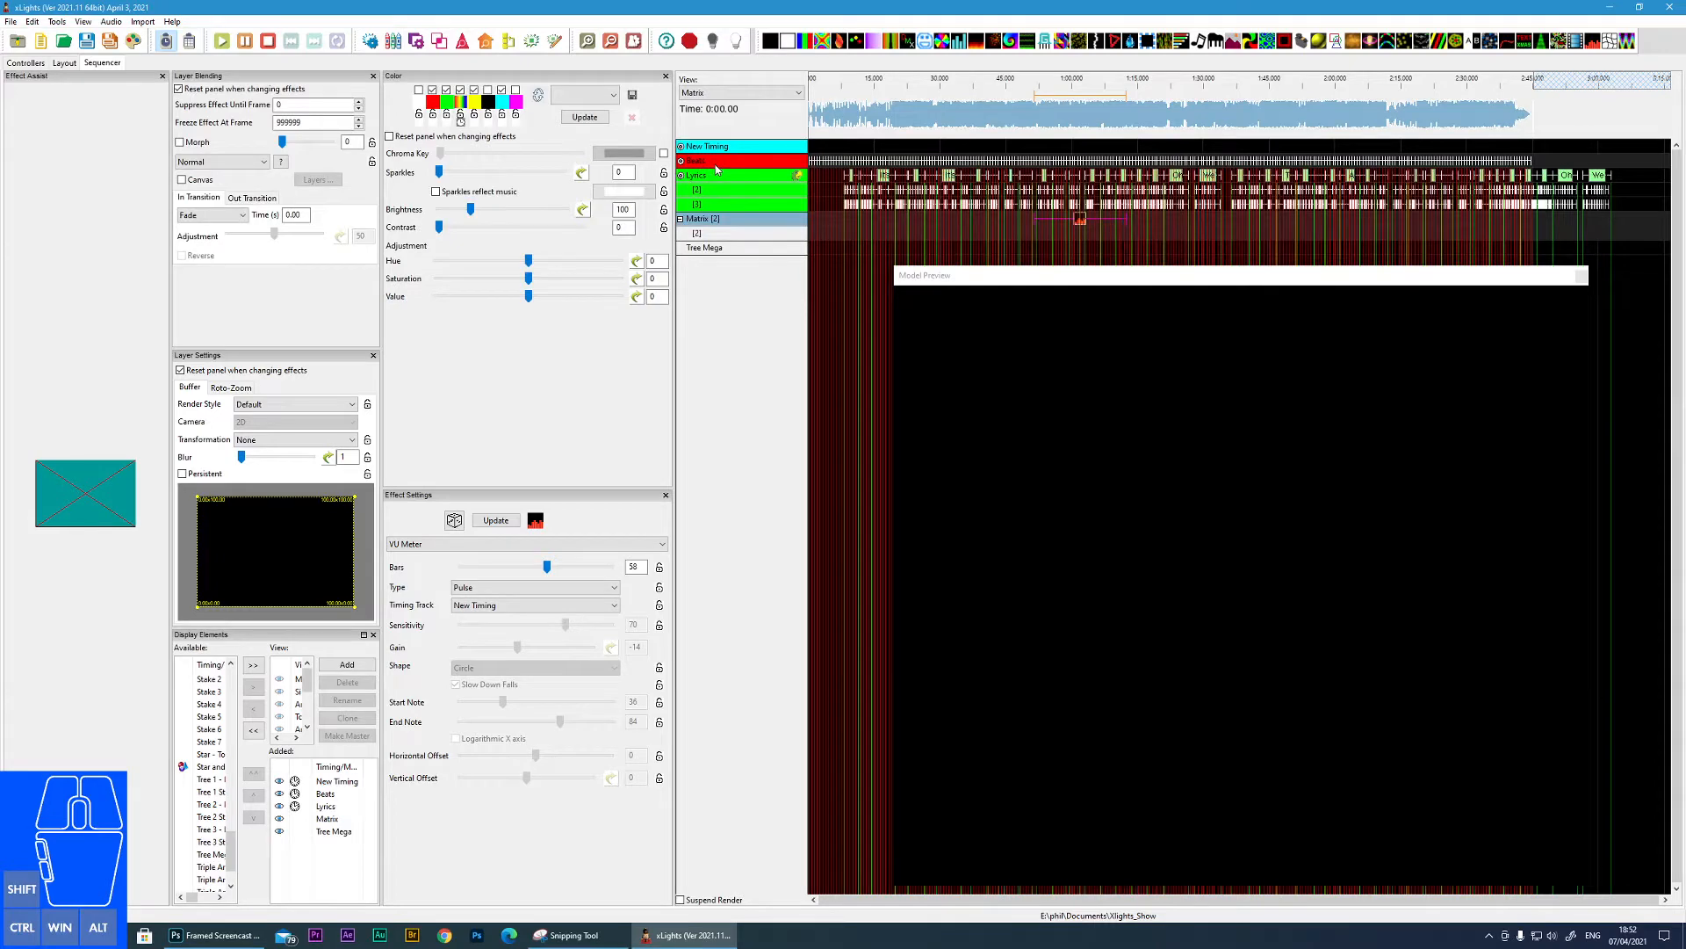
# - Drive the Pulse effect from the Beats timing track
pyautogui.click(593, 606)
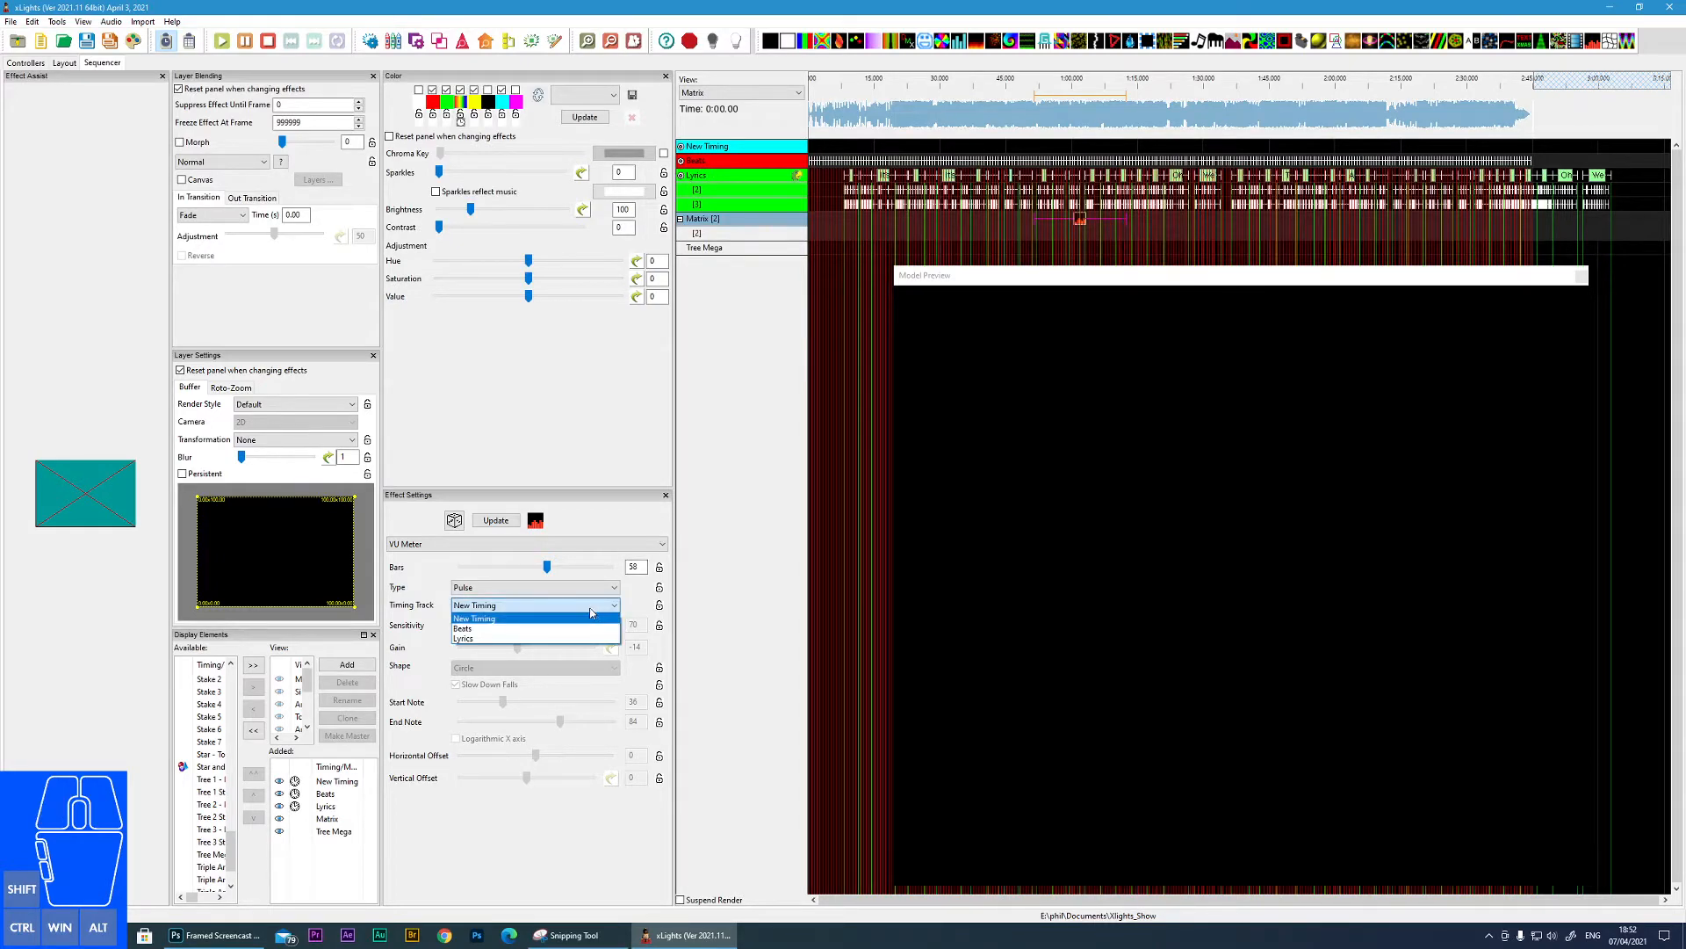
pyautogui.click(473, 628)
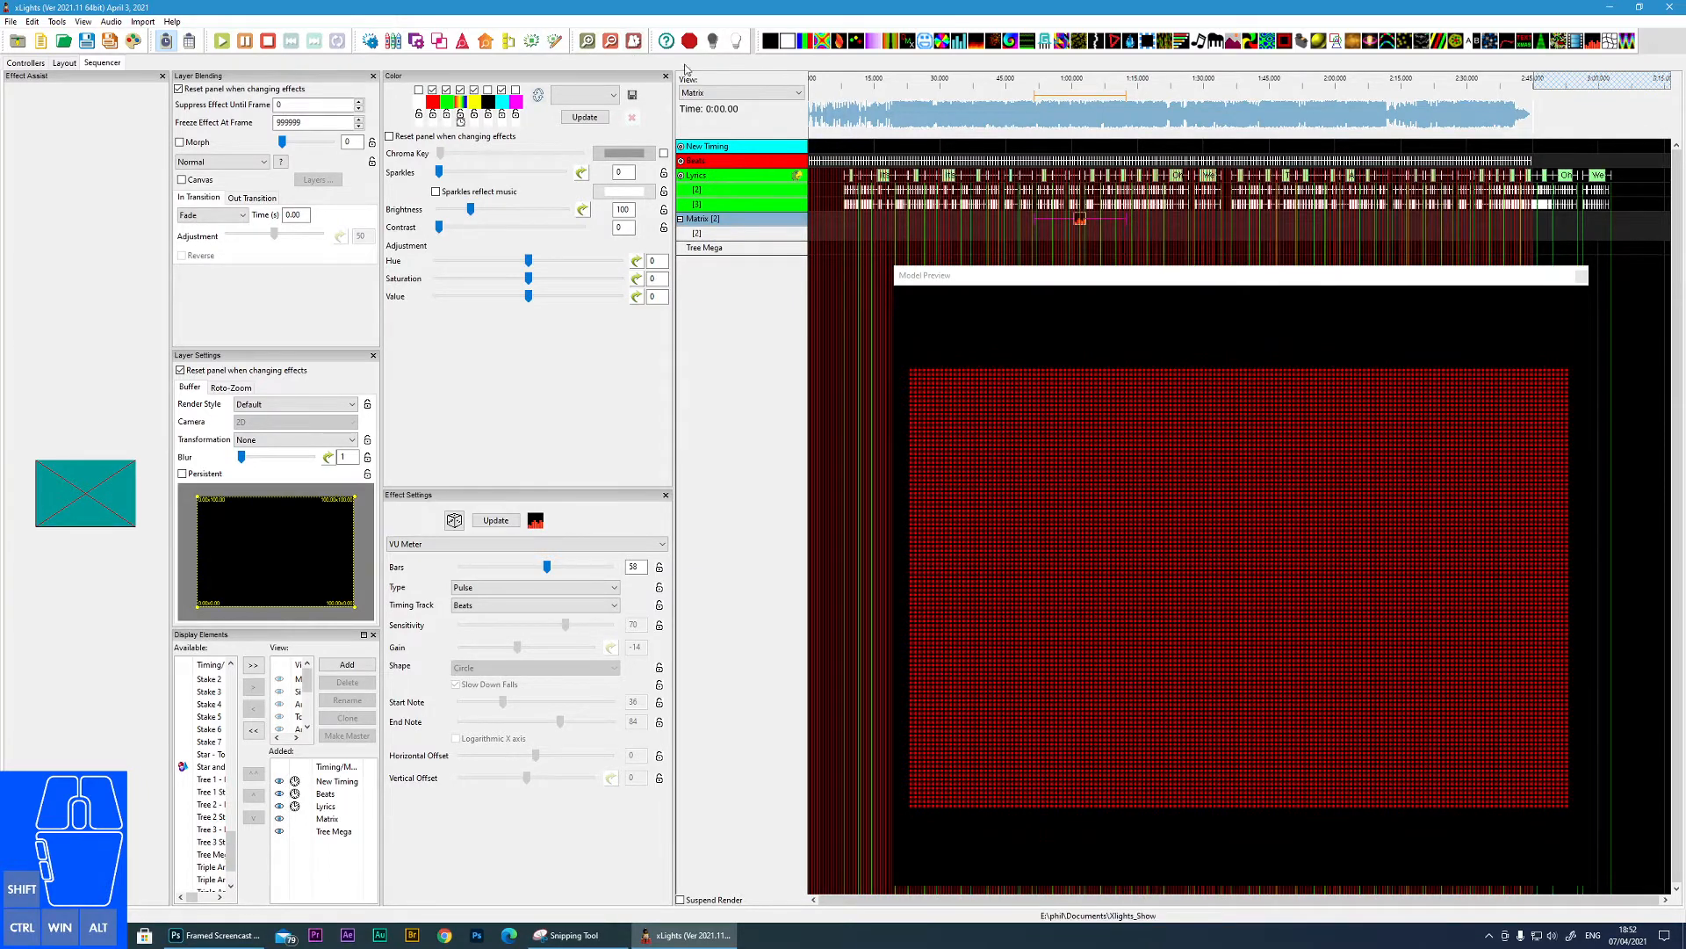
pyautogui.click(588, 41)
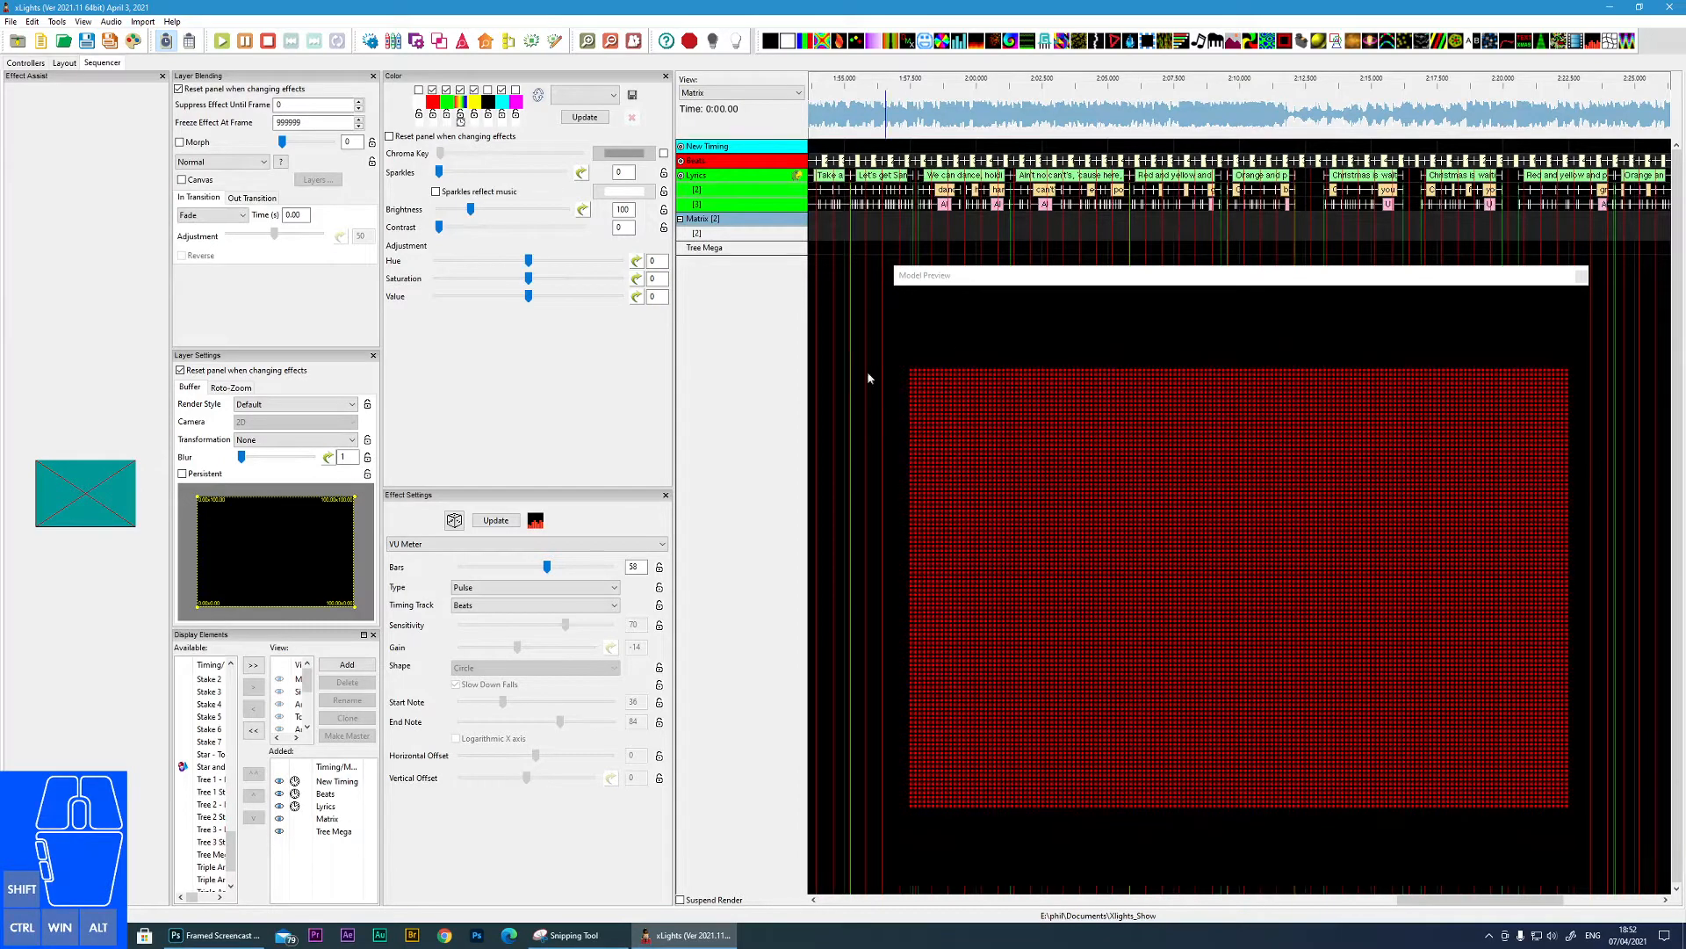
# - Change the VU Meter type to Level Bar, with sensitivity 66 and gain 9
pyautogui.click(576, 590)
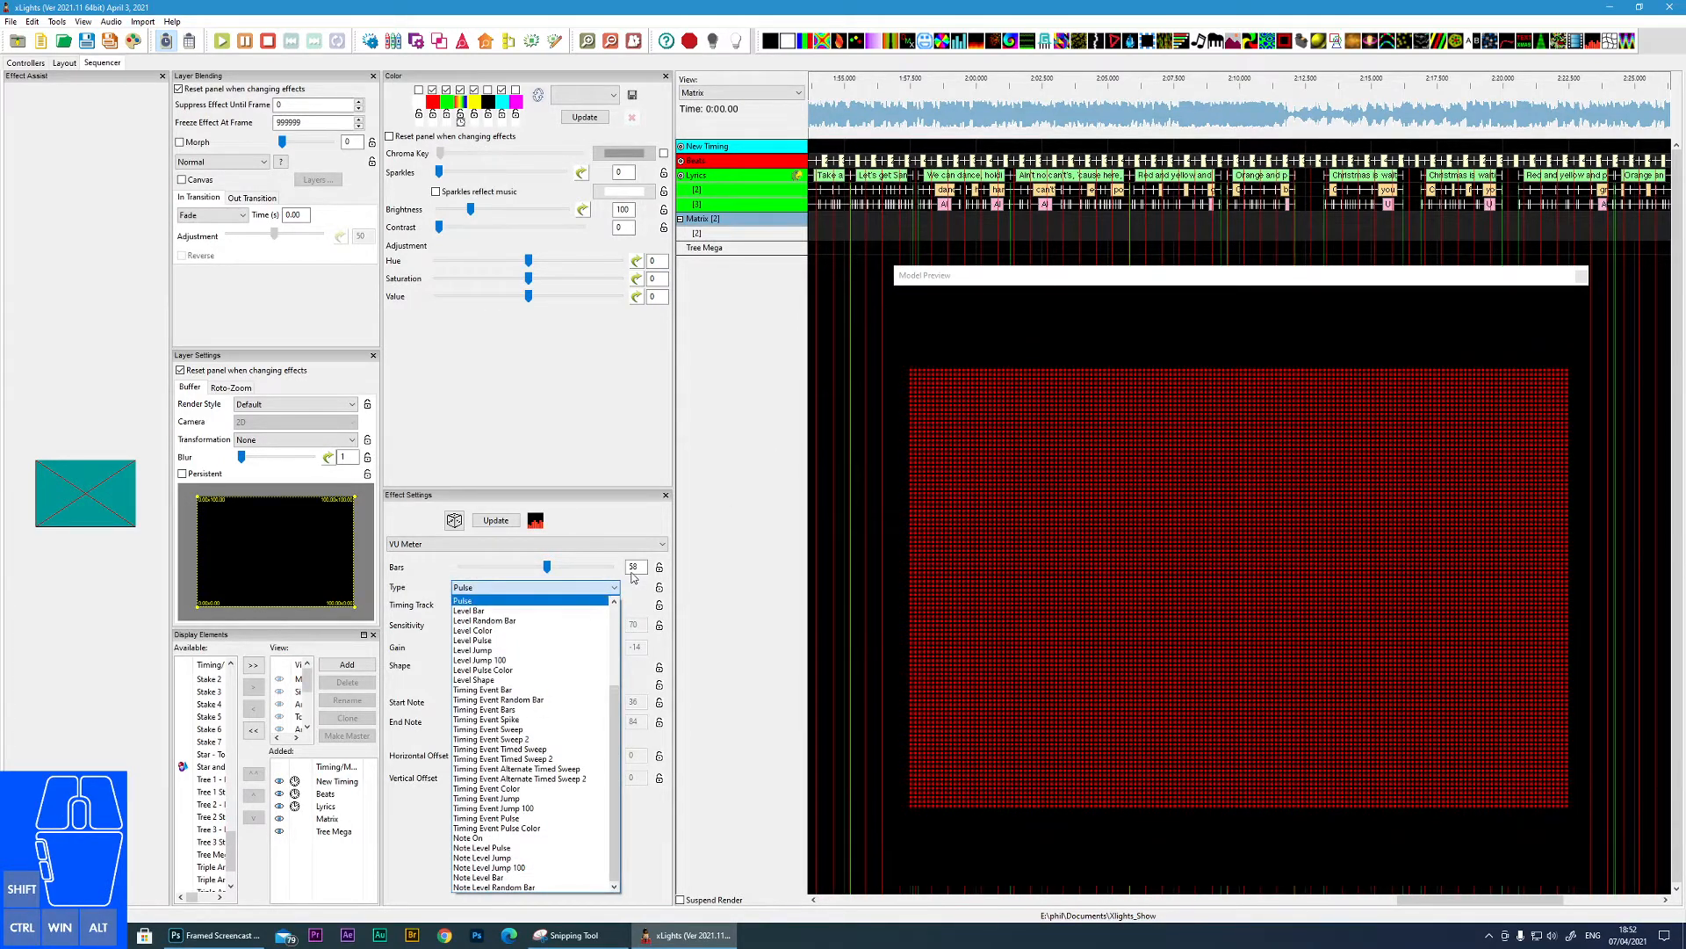
pyautogui.click(475, 612)
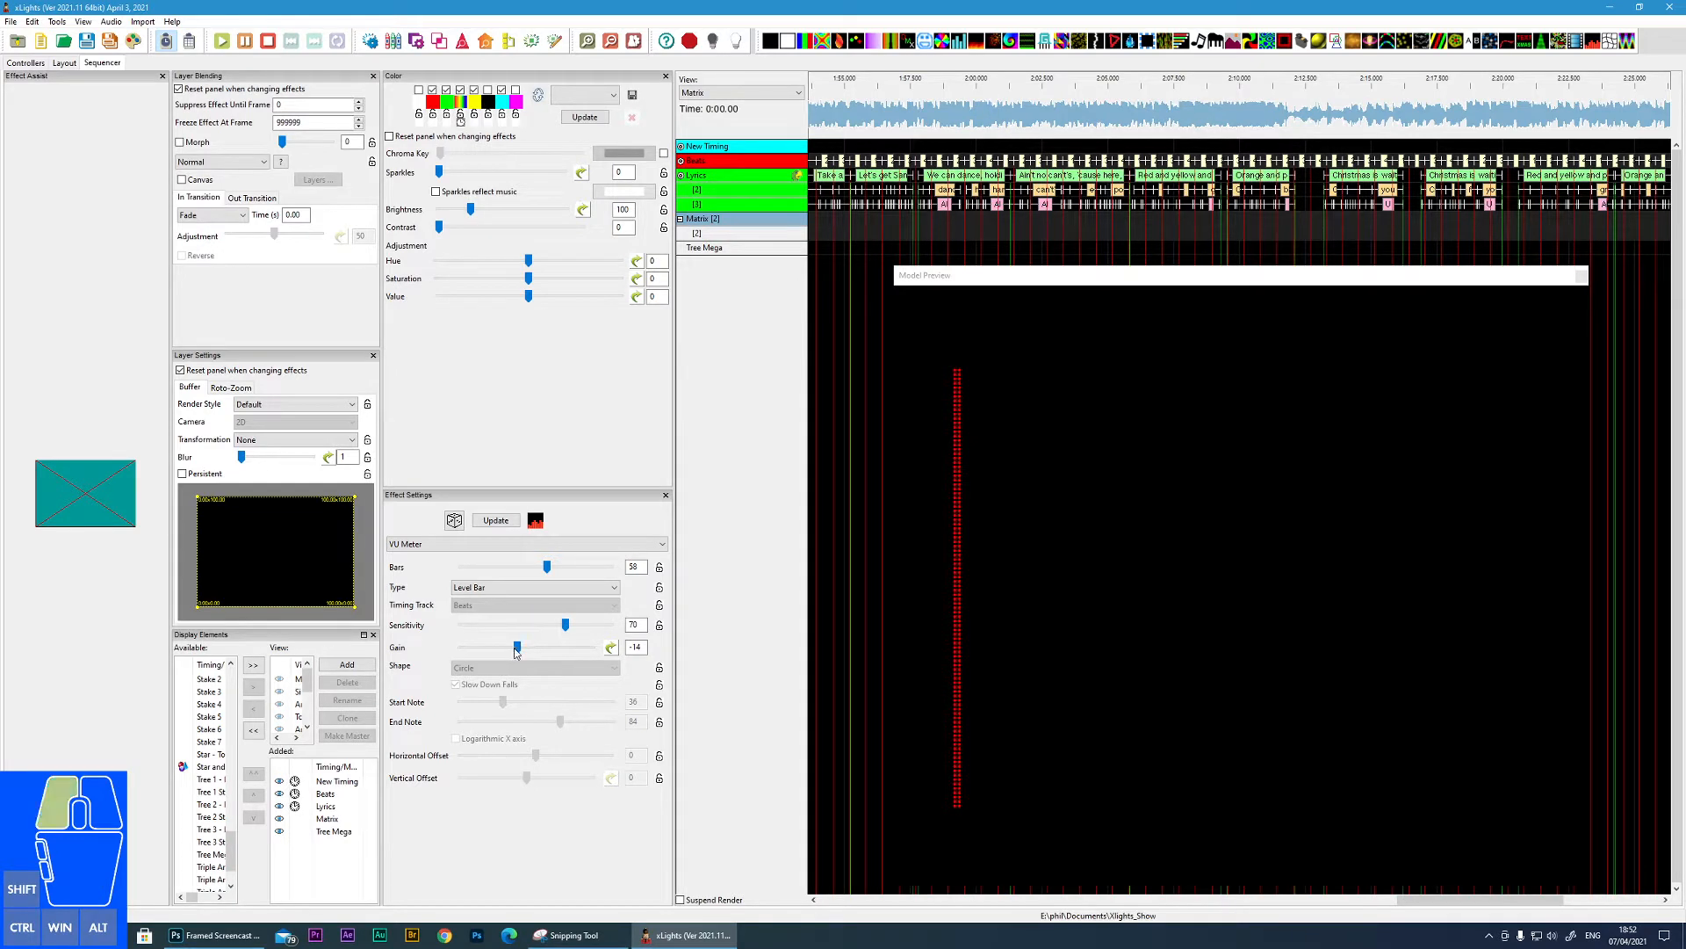
pyautogui.moveTo(517, 648); pyautogui.dragTo(561, 625)
# - Preview the VU Meter as Level Random Bar, followed by Timing Event Sweep on the Beats timing track
pyautogui.click(528, 590)
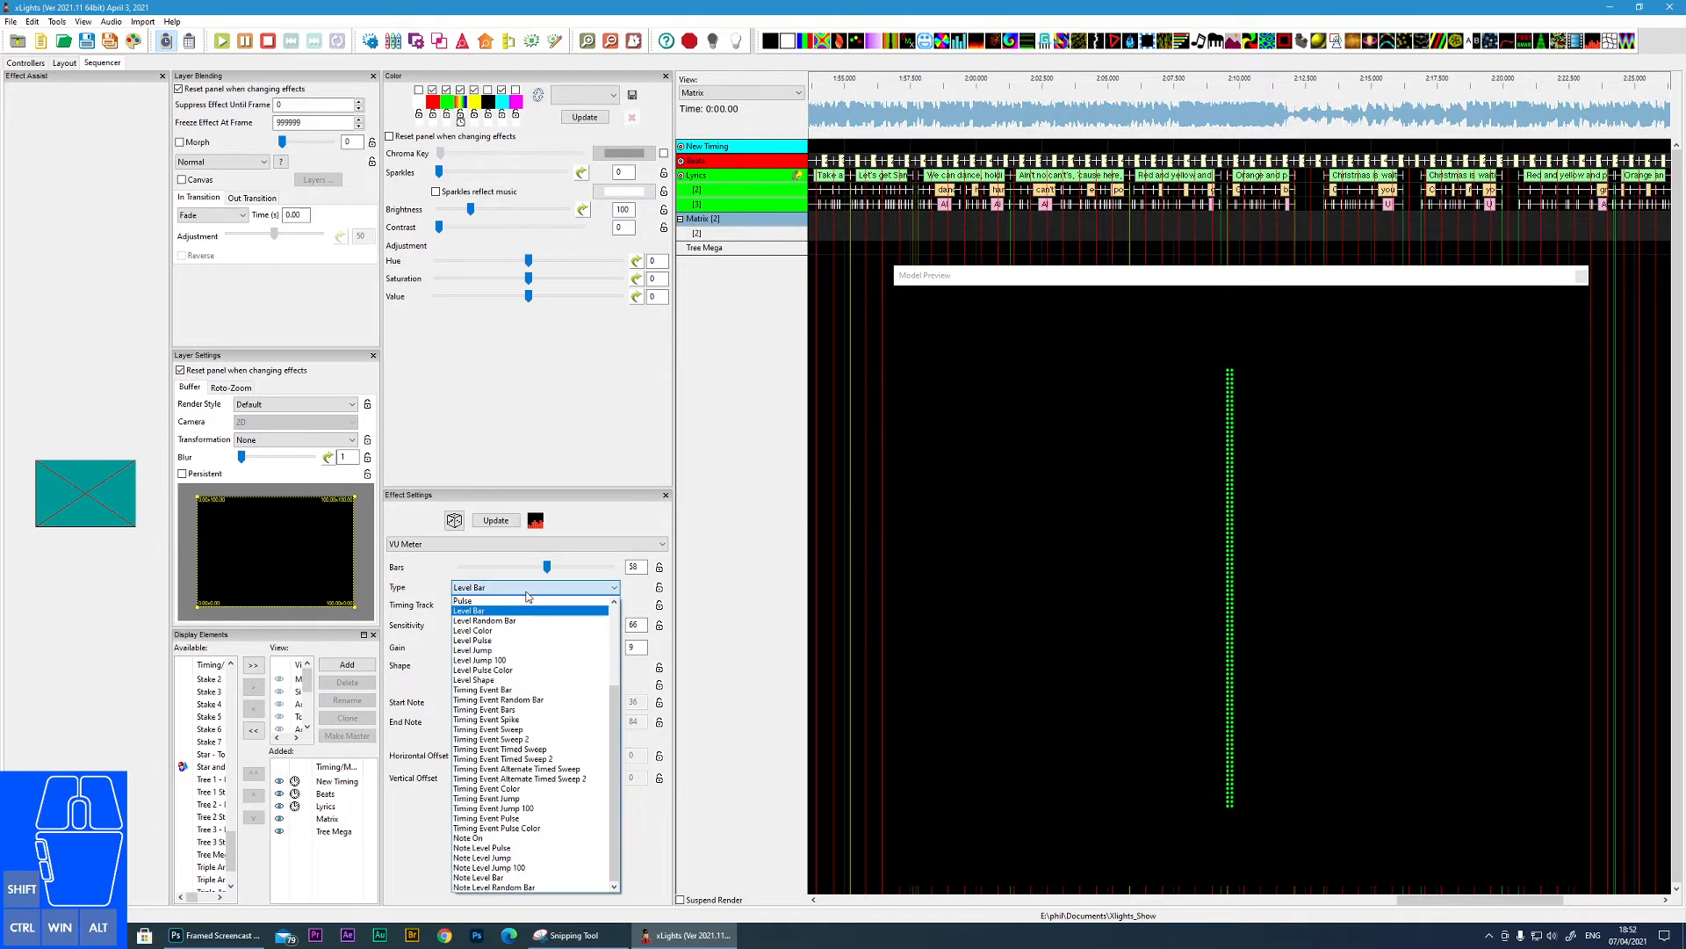
pyautogui.click(497, 621)
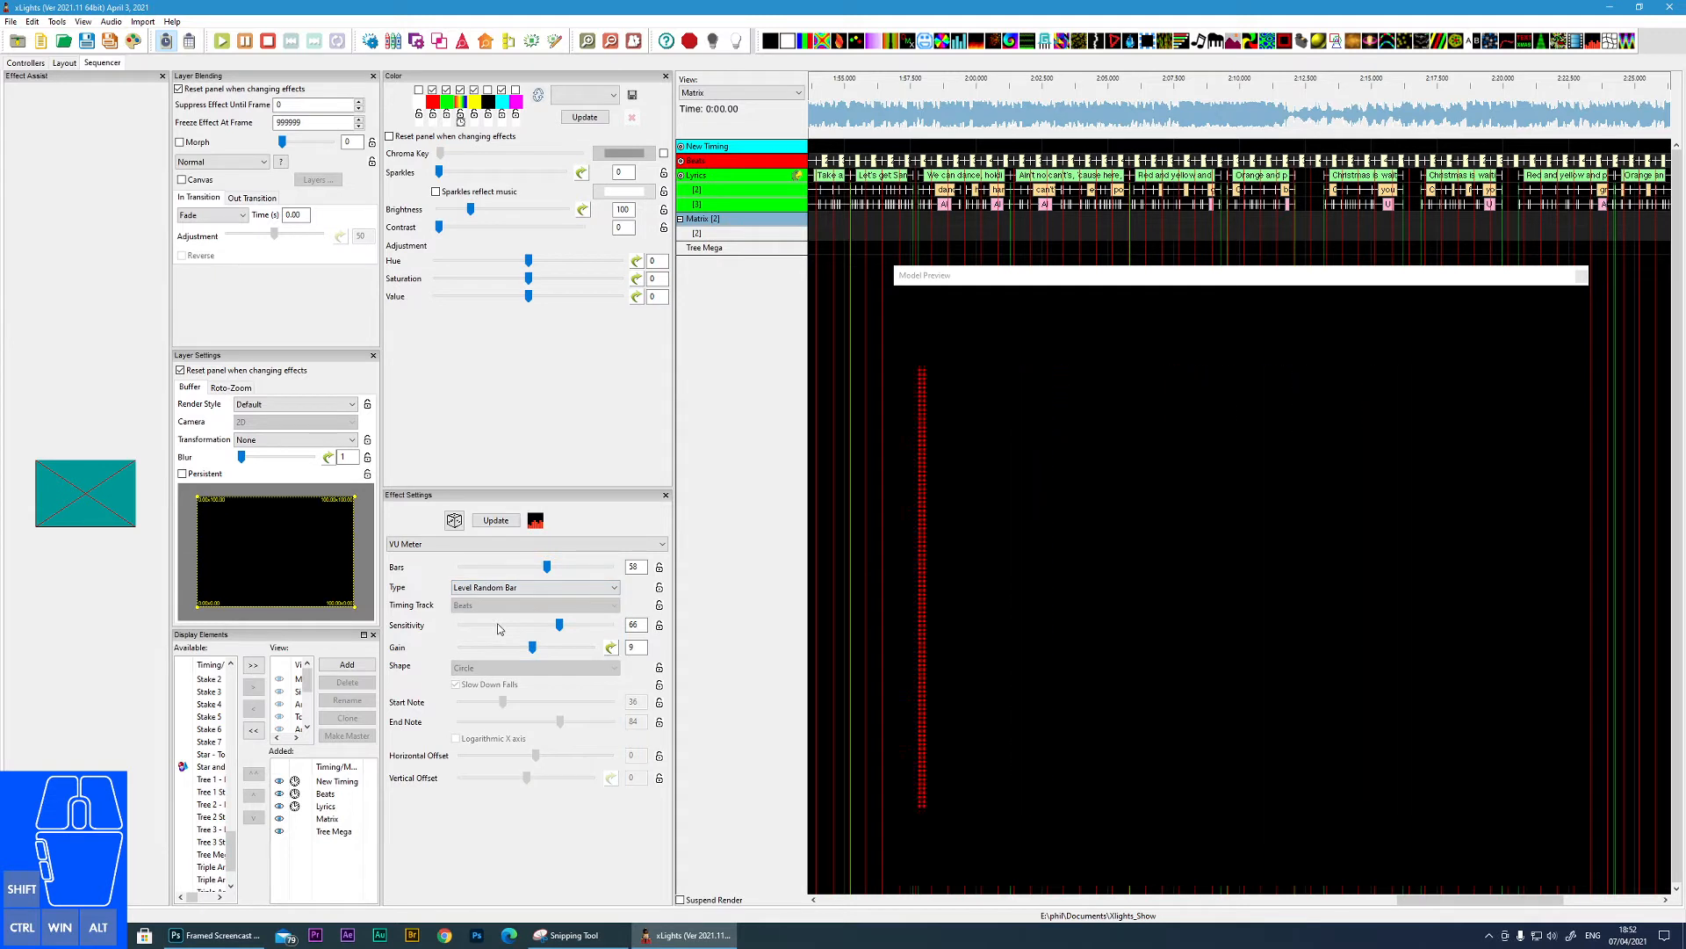
pyautogui.click(522, 590)
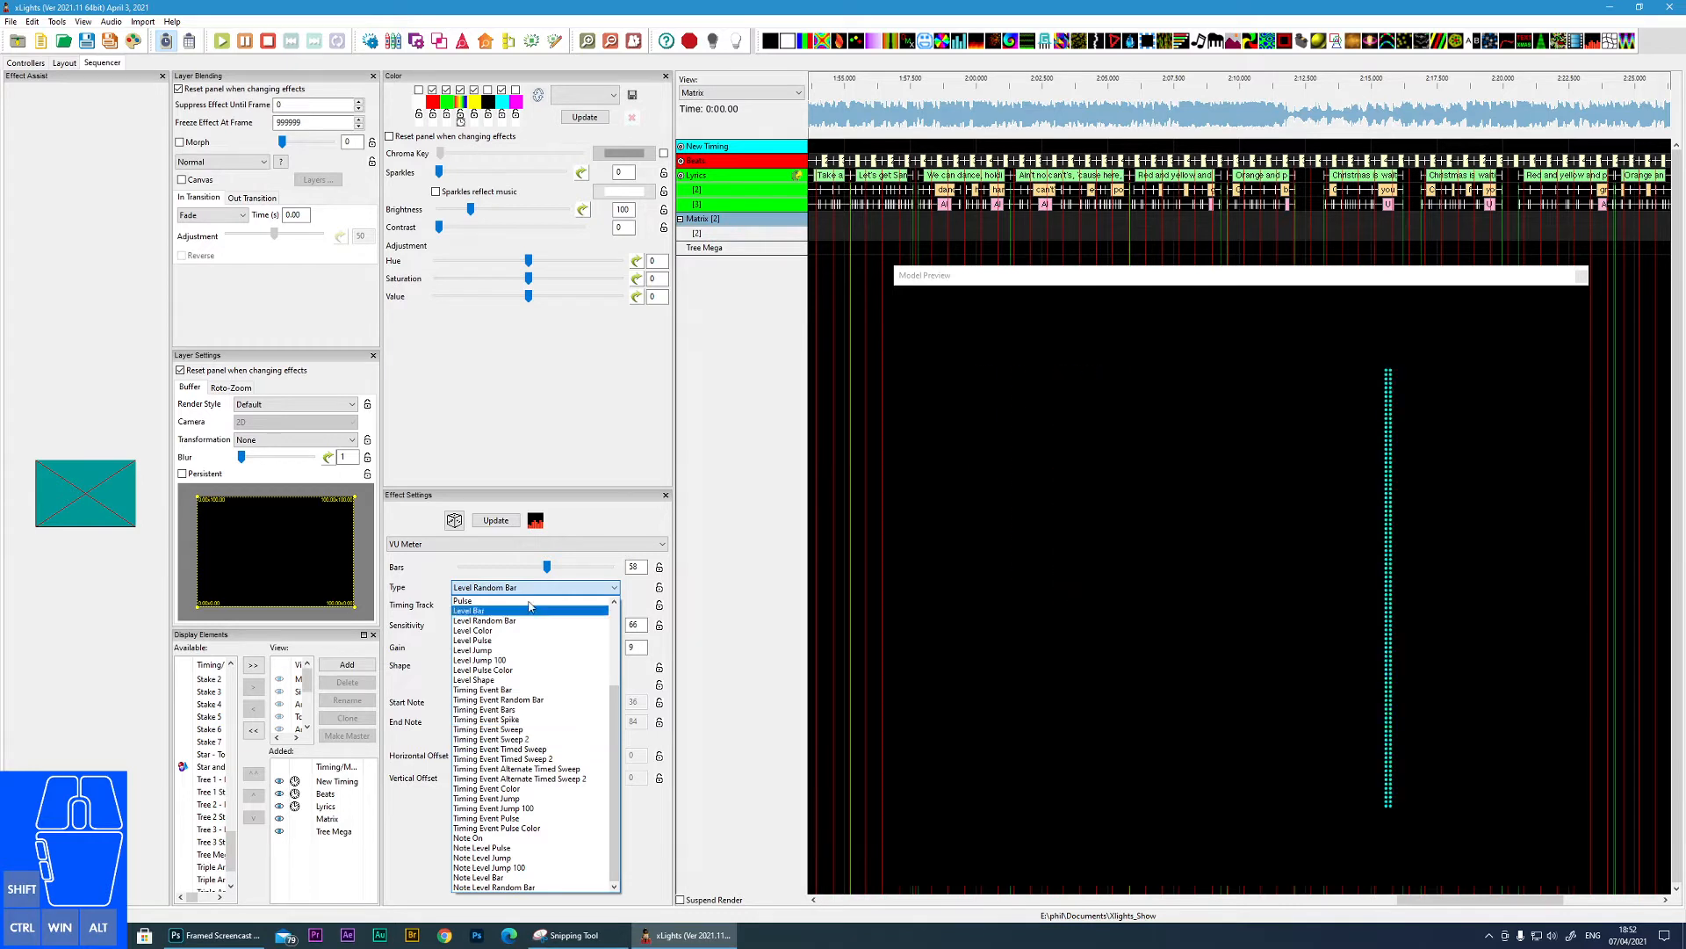
pyautogui.click(485, 730)
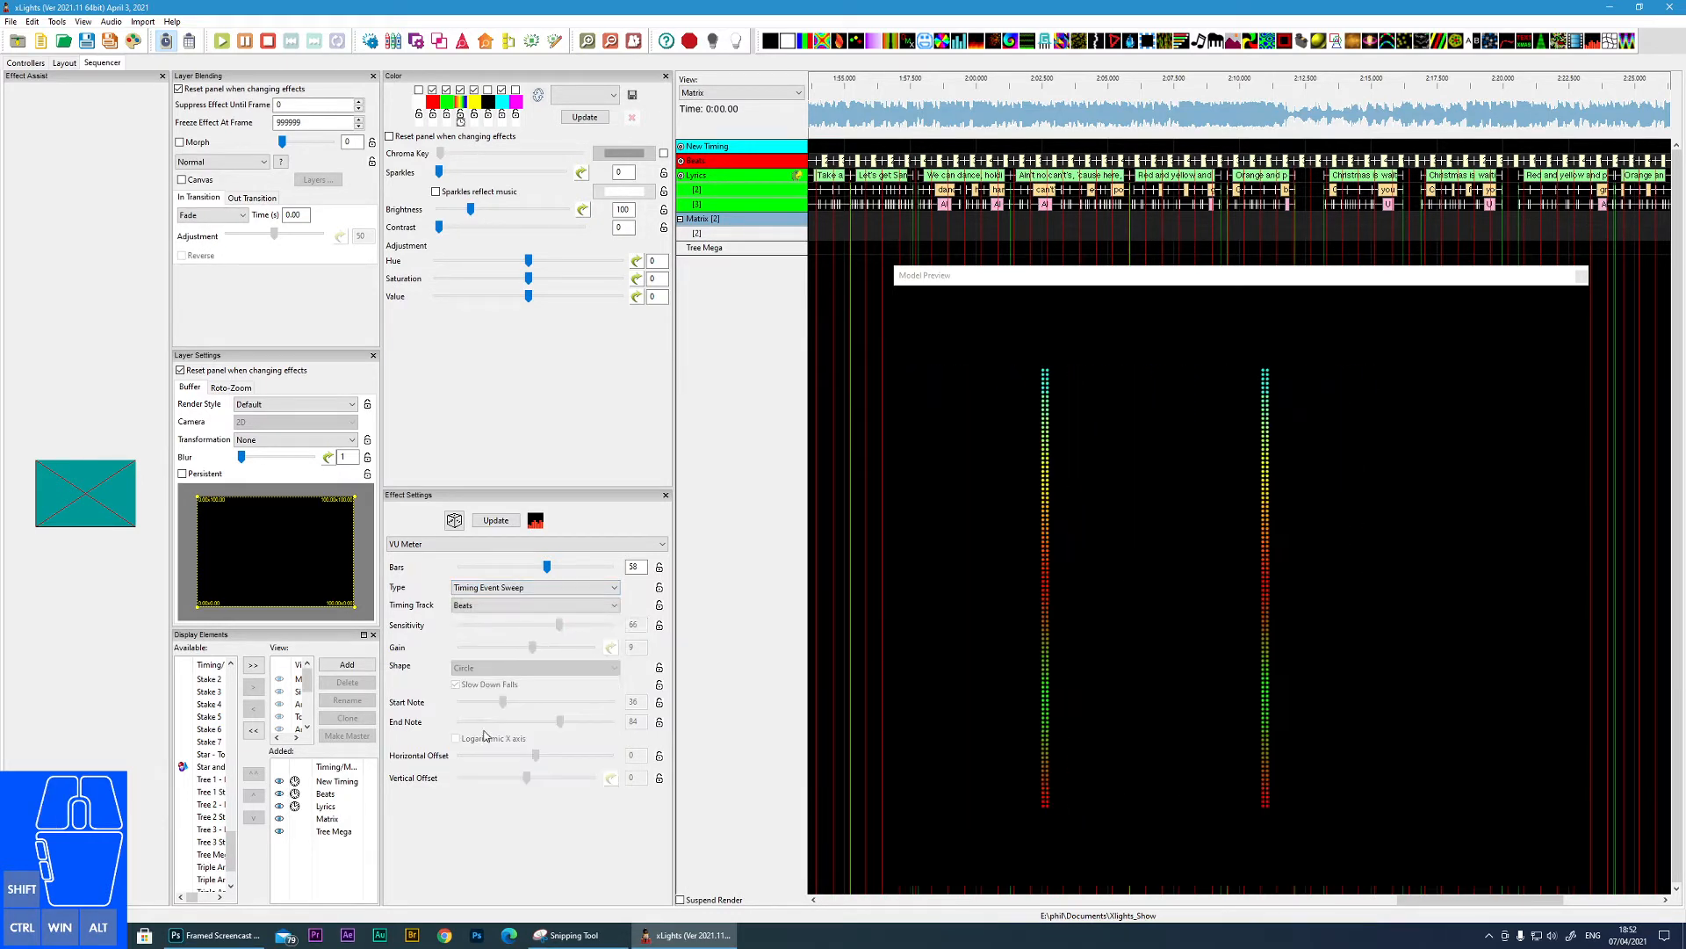
pyautogui.click(493, 605)
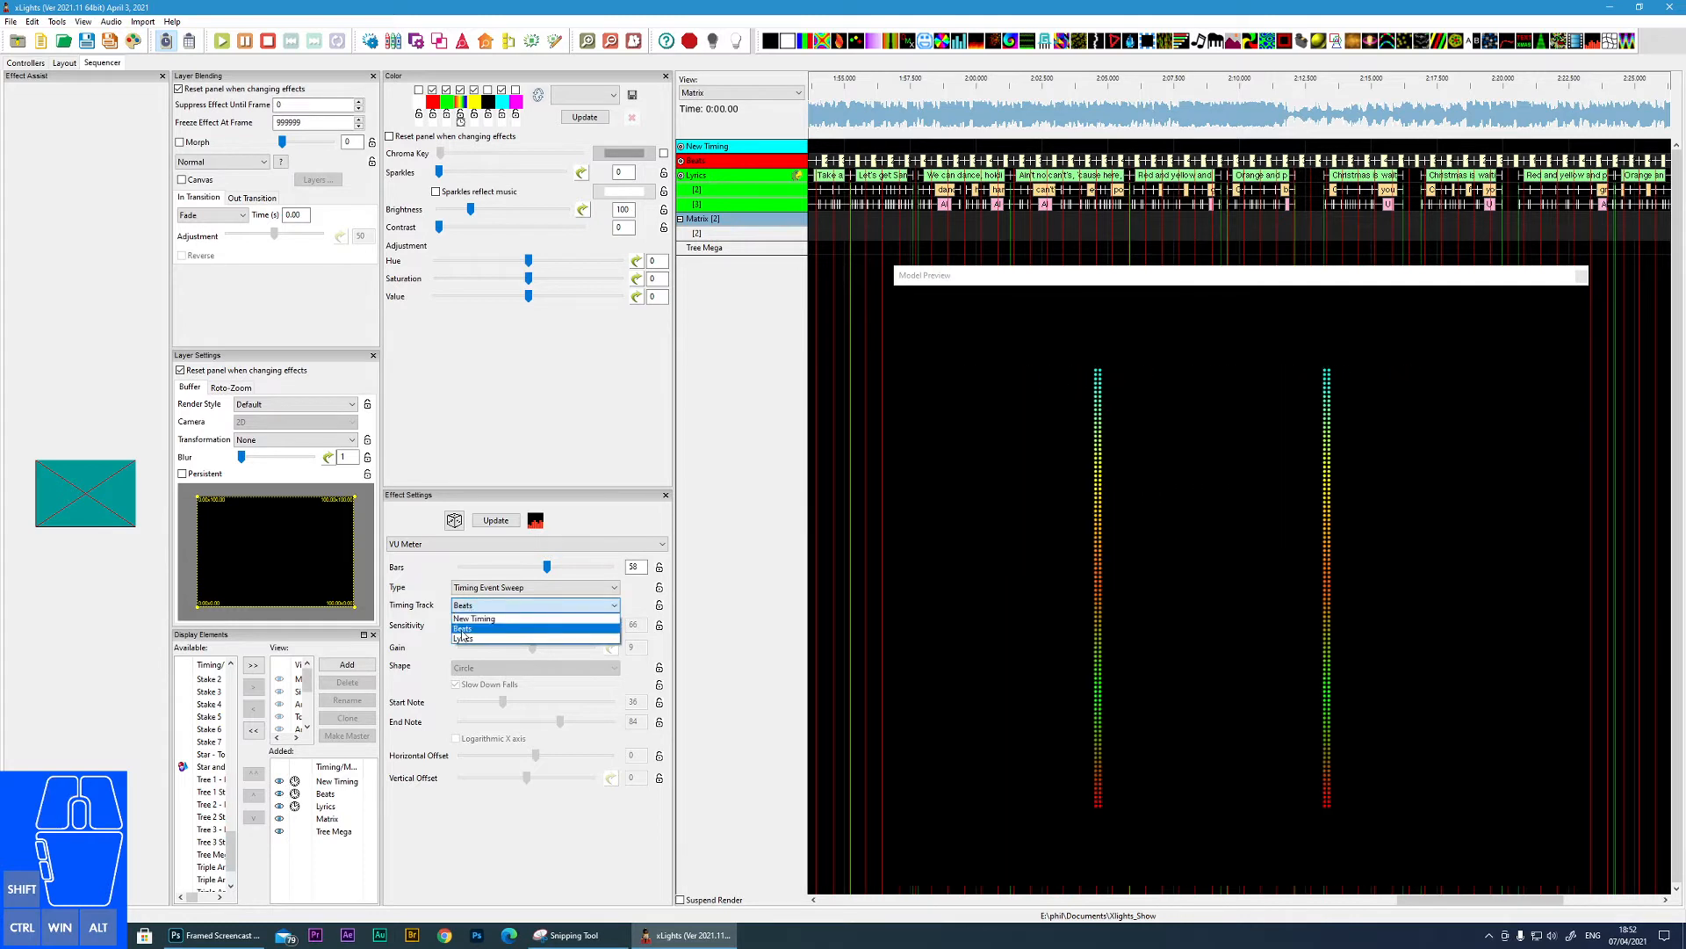
pyautogui.click(461, 630)
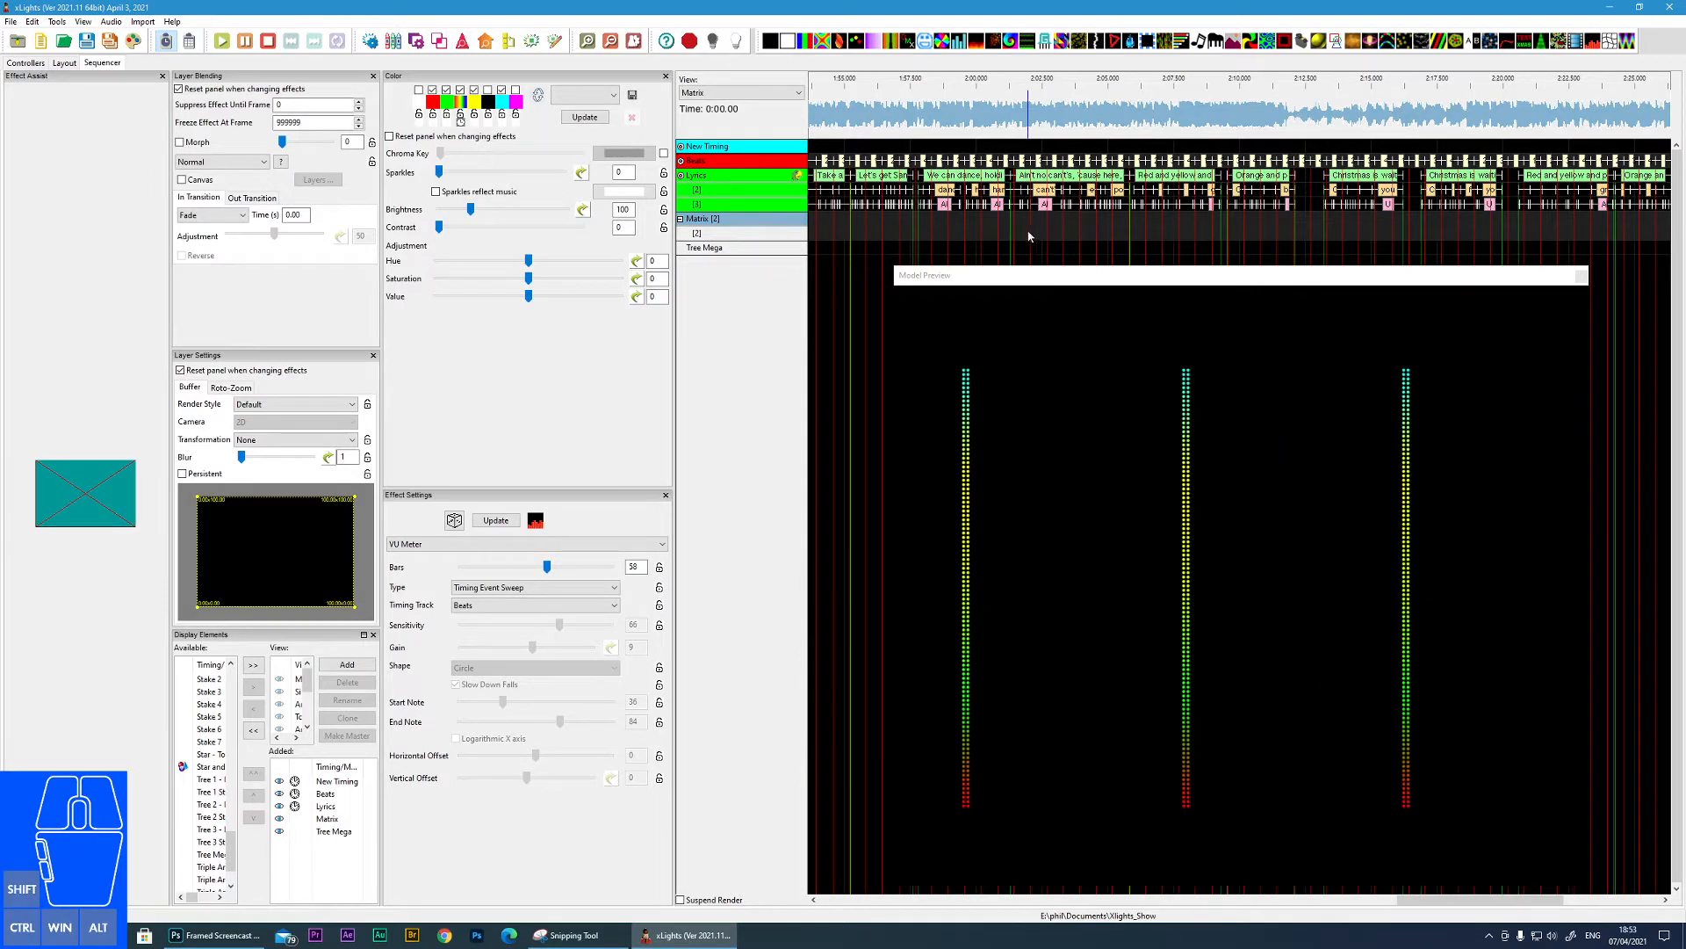
# - Preview the VU Meter as Timing Event Sweep 2, followed by Timing Event Alternate Timed Sweep
pyautogui.click(514, 587)
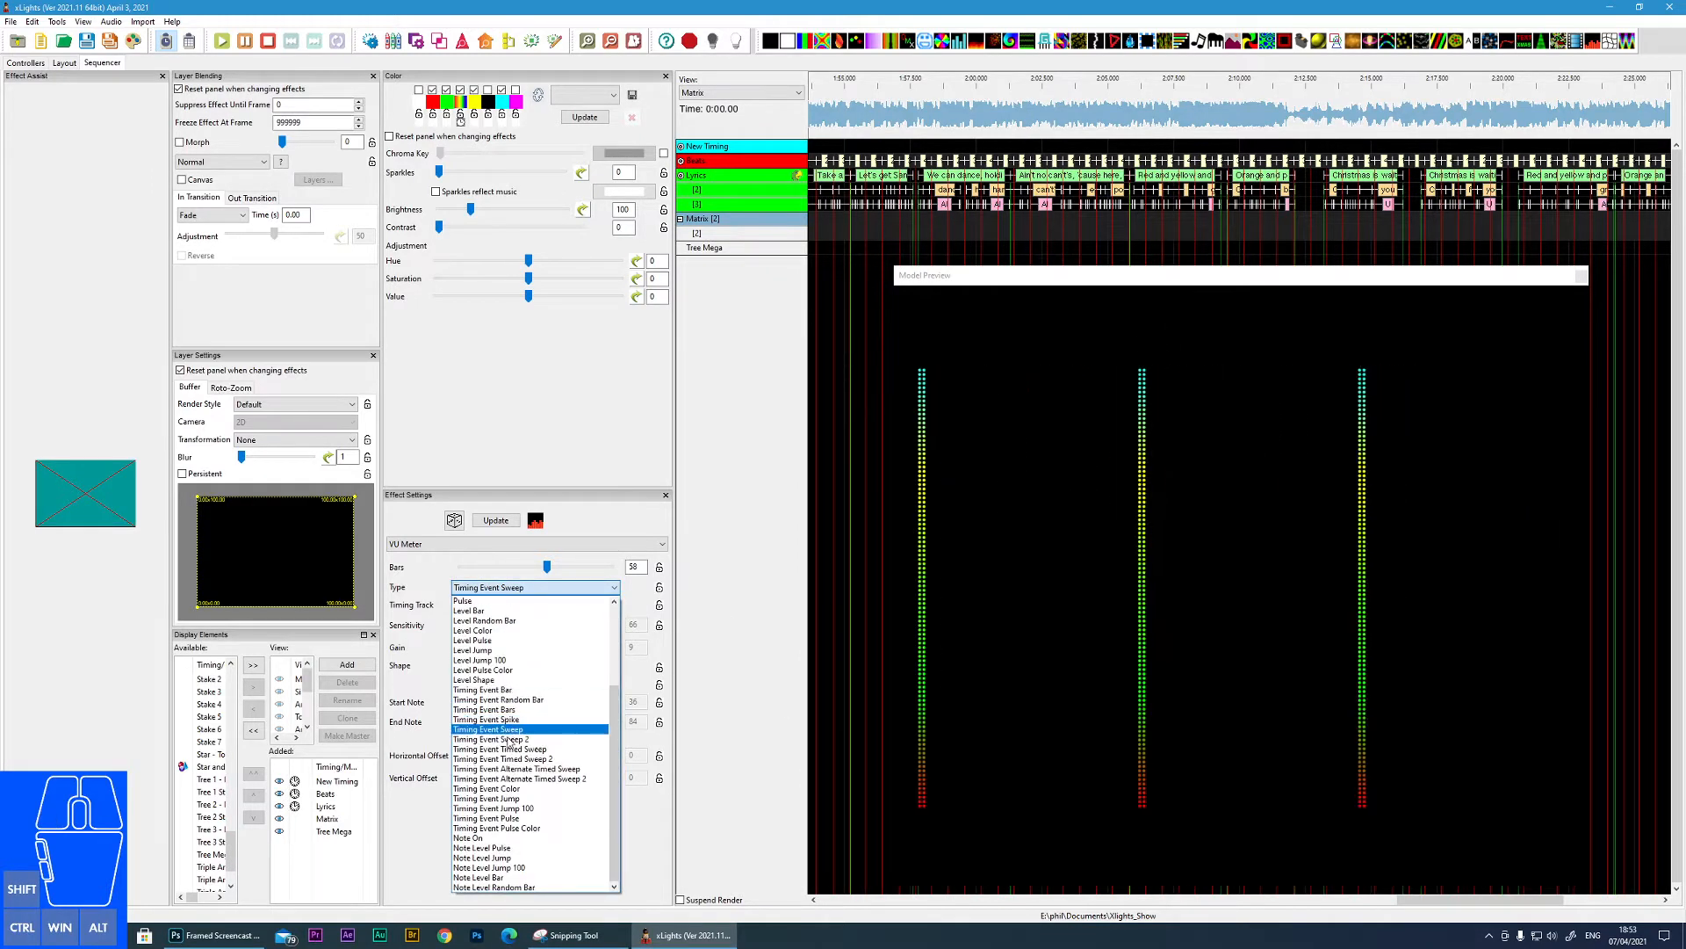
pyautogui.click(508, 739)
pyautogui.click(520, 587)
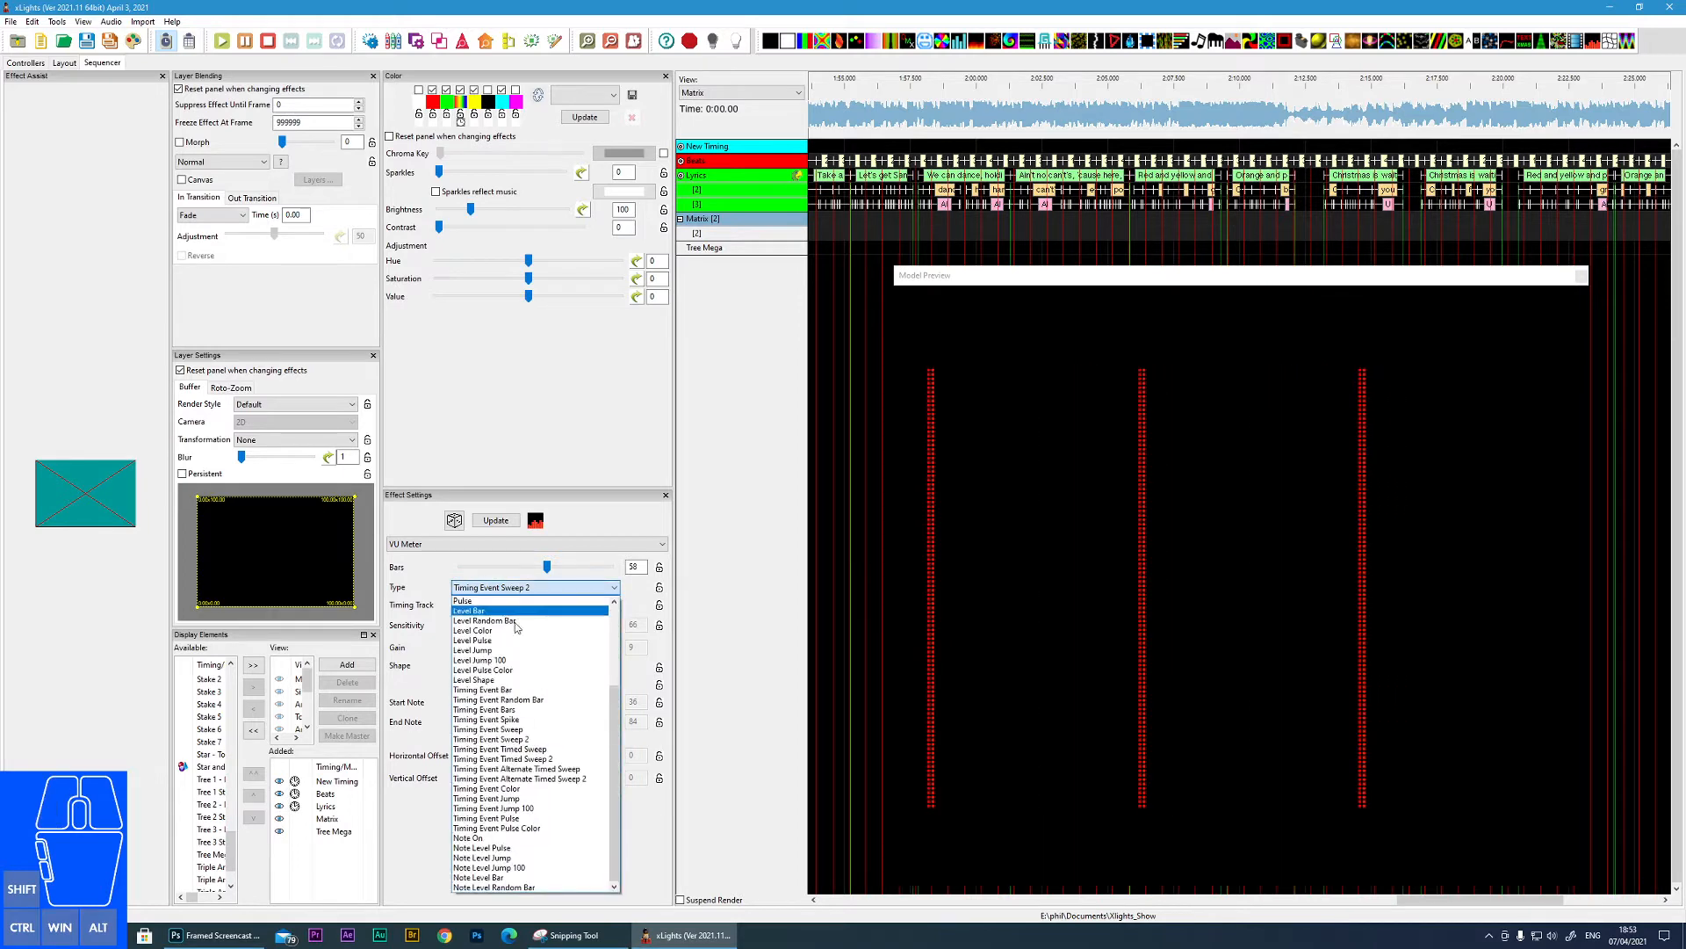
pyautogui.click(511, 768)
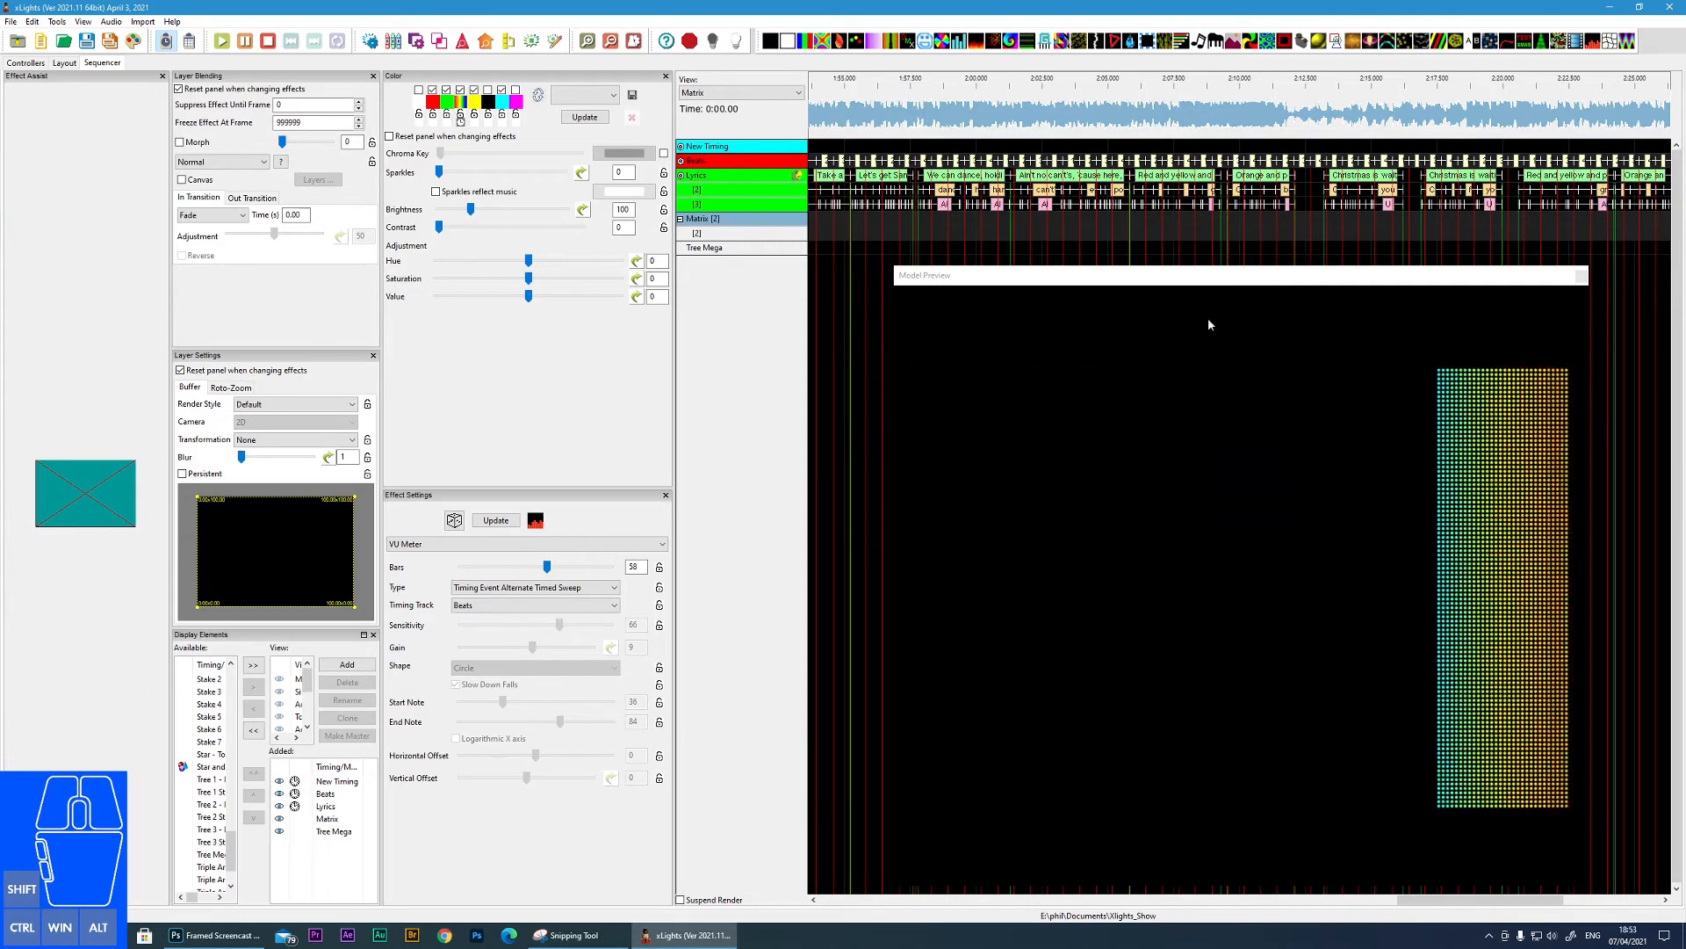
pyautogui.click(496, 604)
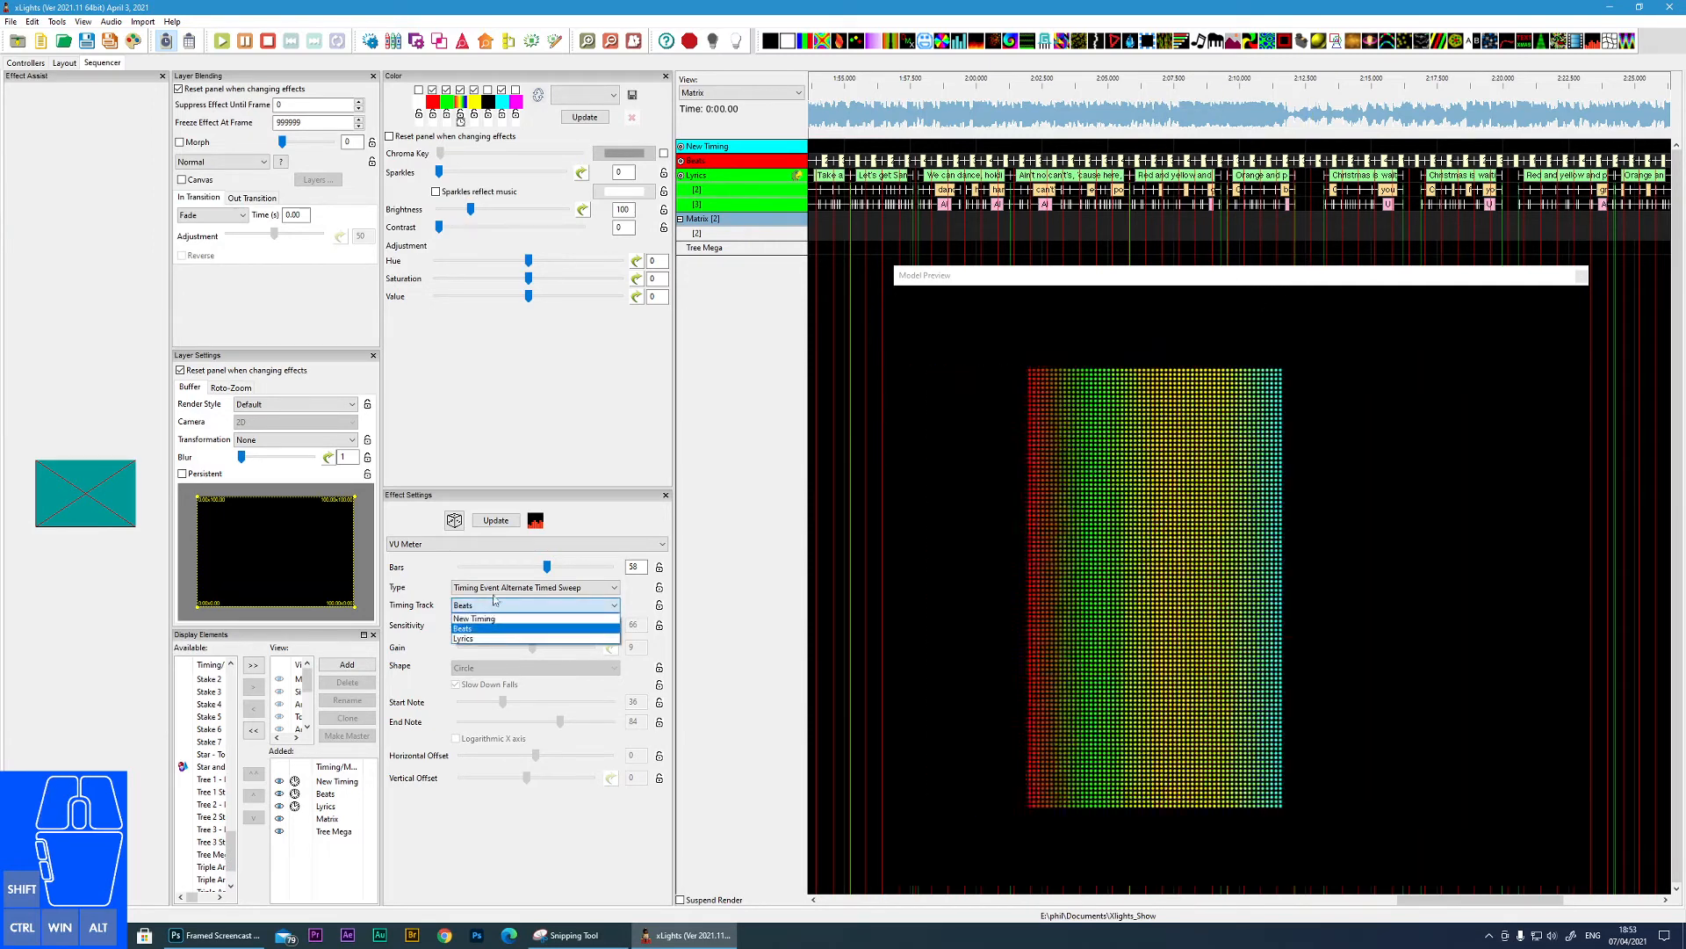
pyautogui.click(494, 600)
# - Preview the VU Meter as Spectrogram, followed by Spectrogram Circle Line
pyautogui.click(496, 587)
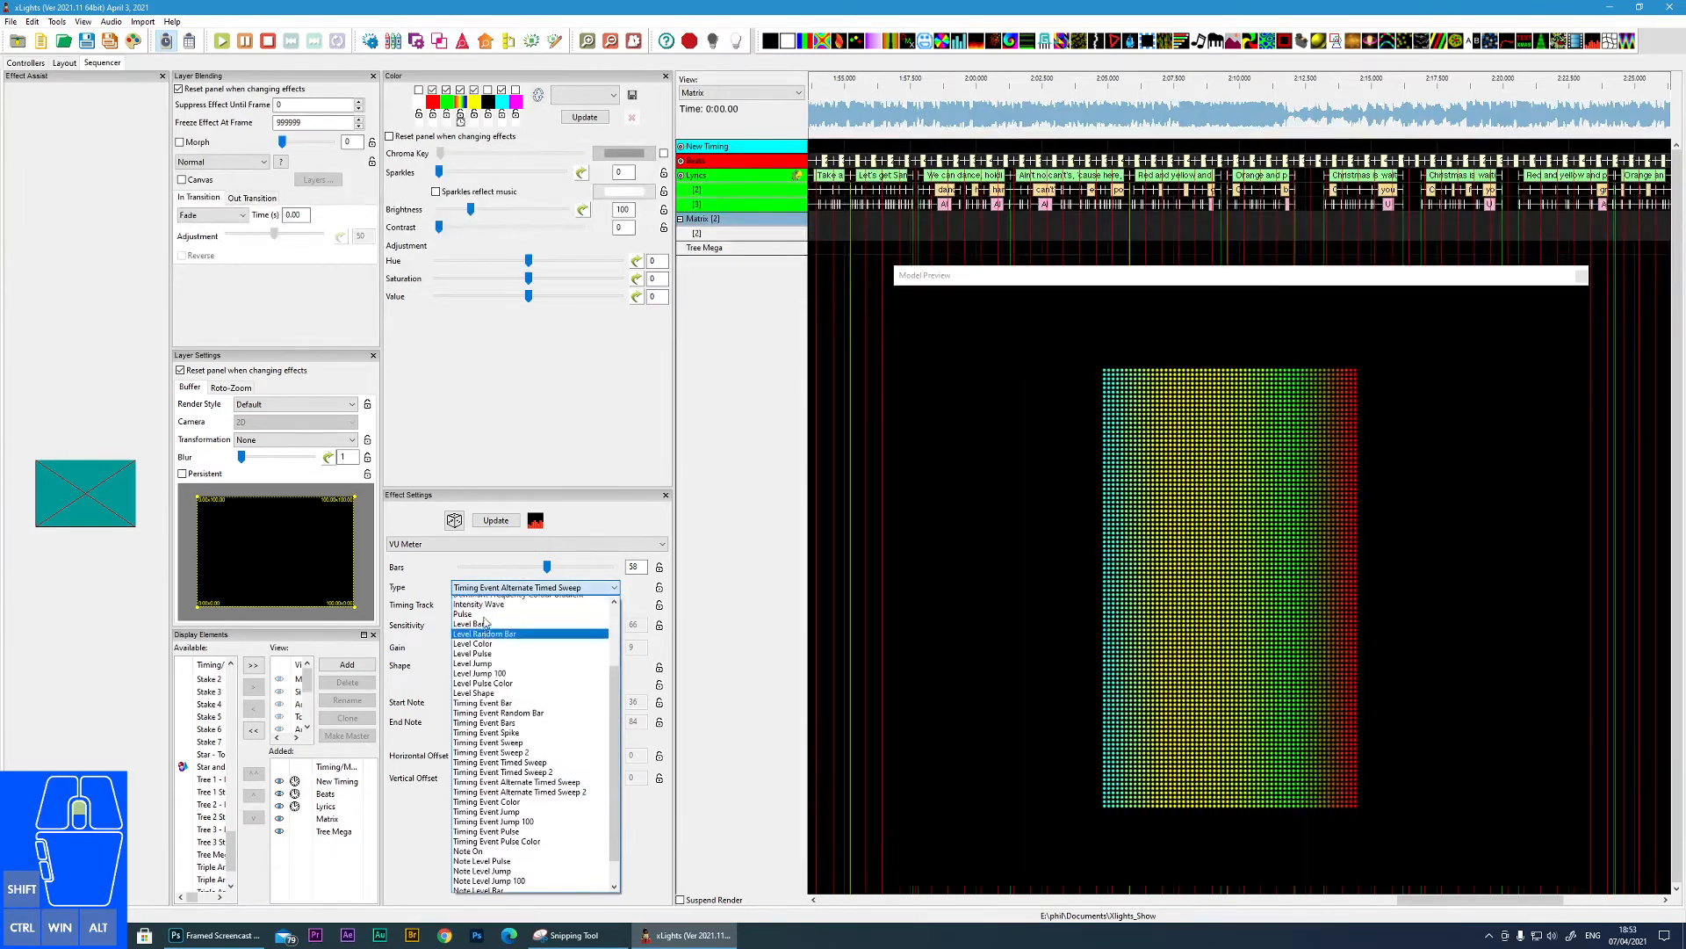
pyautogui.scroll(4, 484, 622)
pyautogui.click(477, 603)
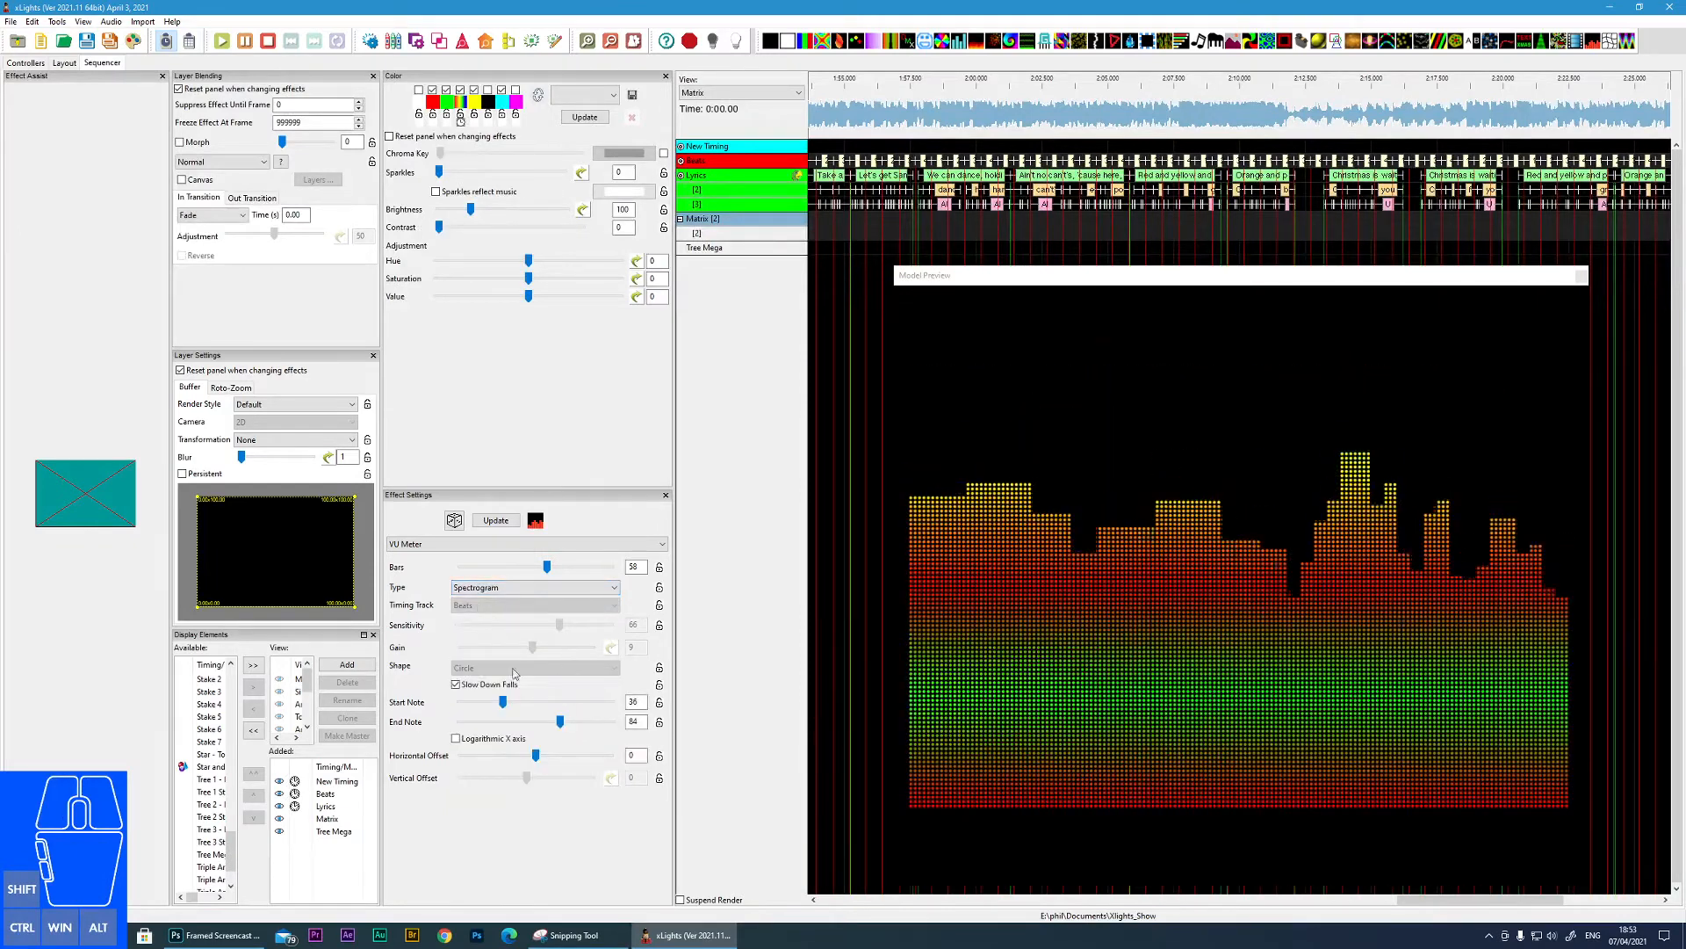
pyautogui.click(509, 588)
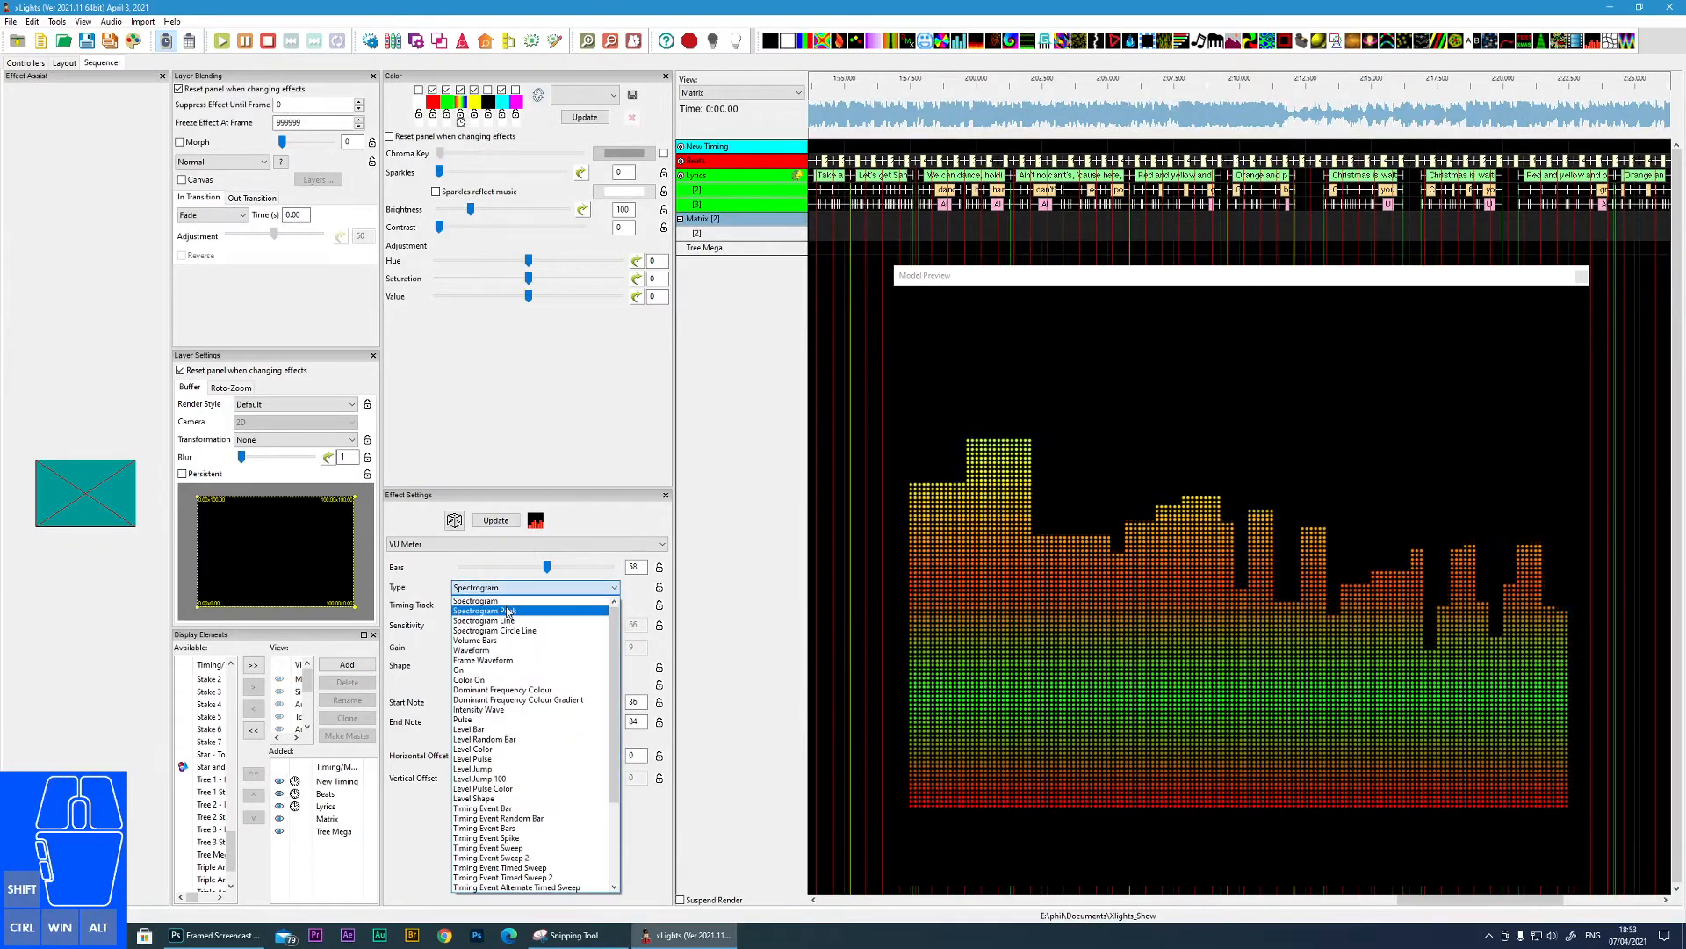
pyautogui.click(486, 630)
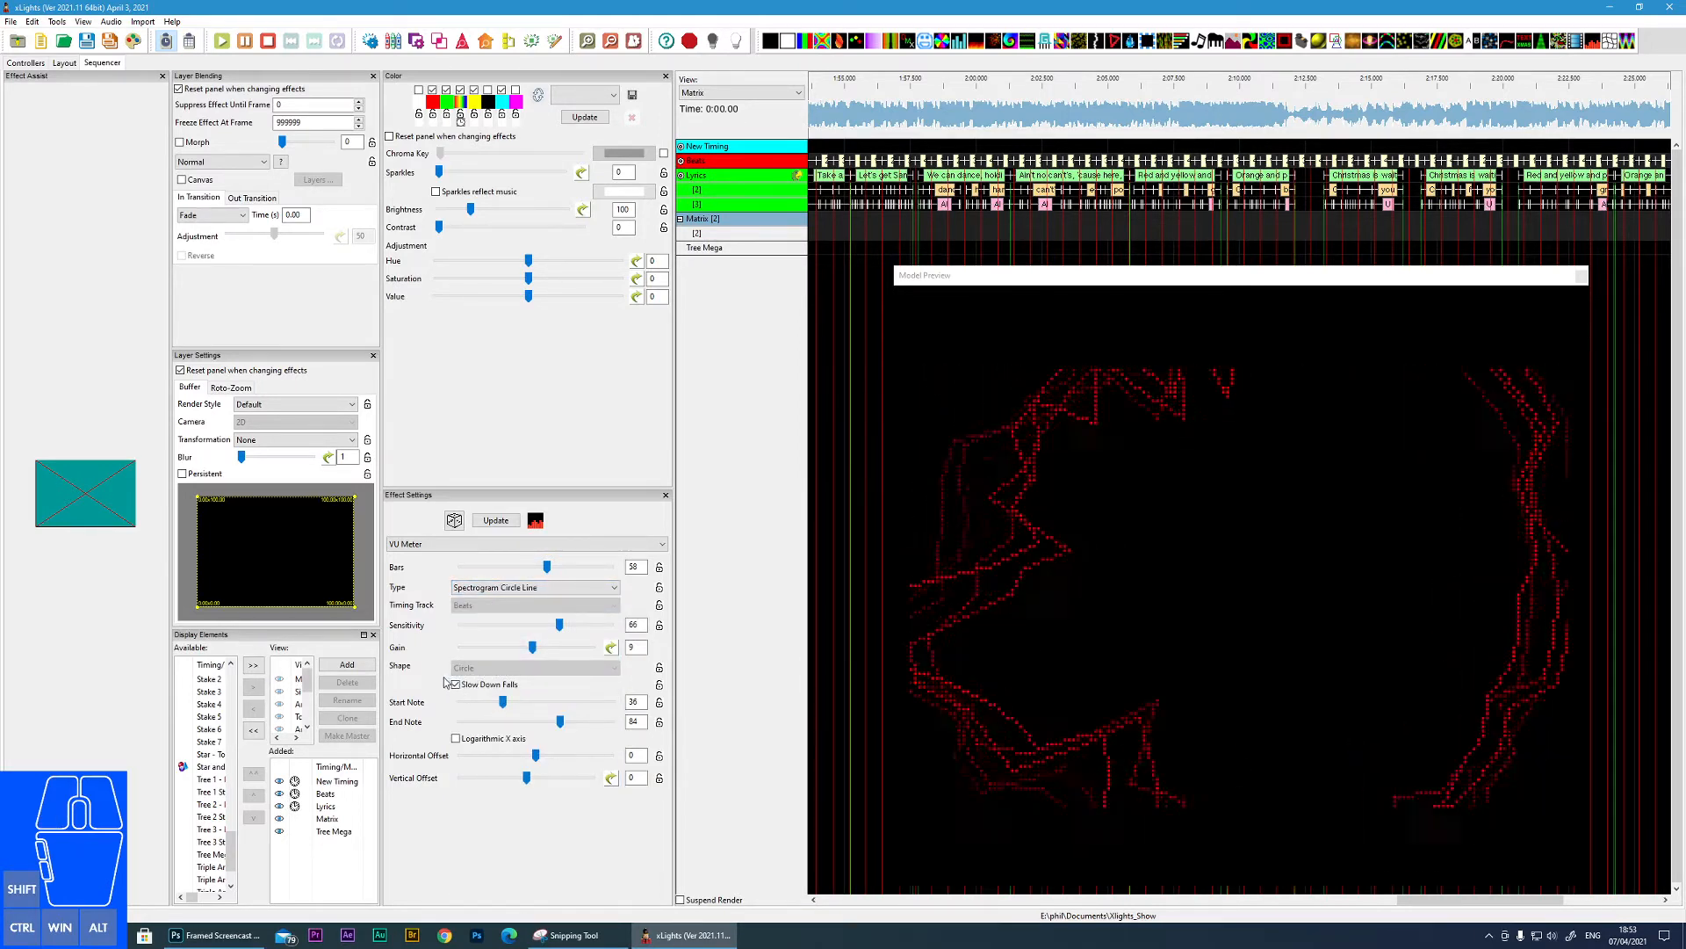
# - Preview the VU Meter as Timing Event Sweep again, followed by Waveform
pyautogui.click(503, 591)
pyautogui.scroll(5, 505, 790)
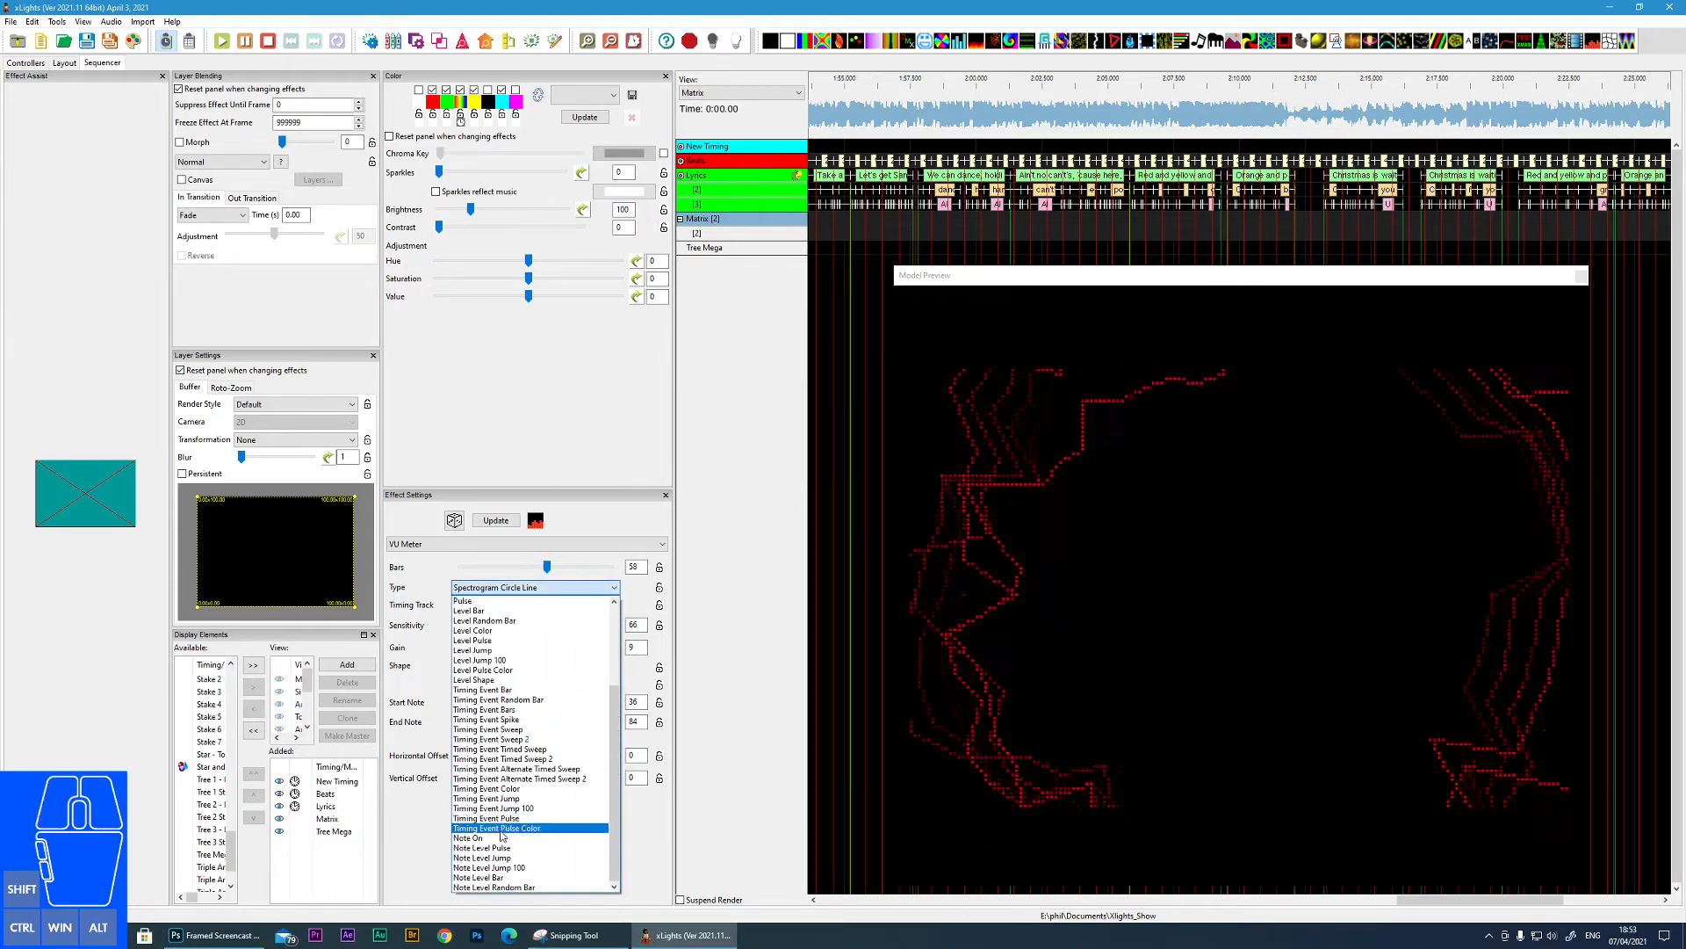
pyautogui.click(496, 729)
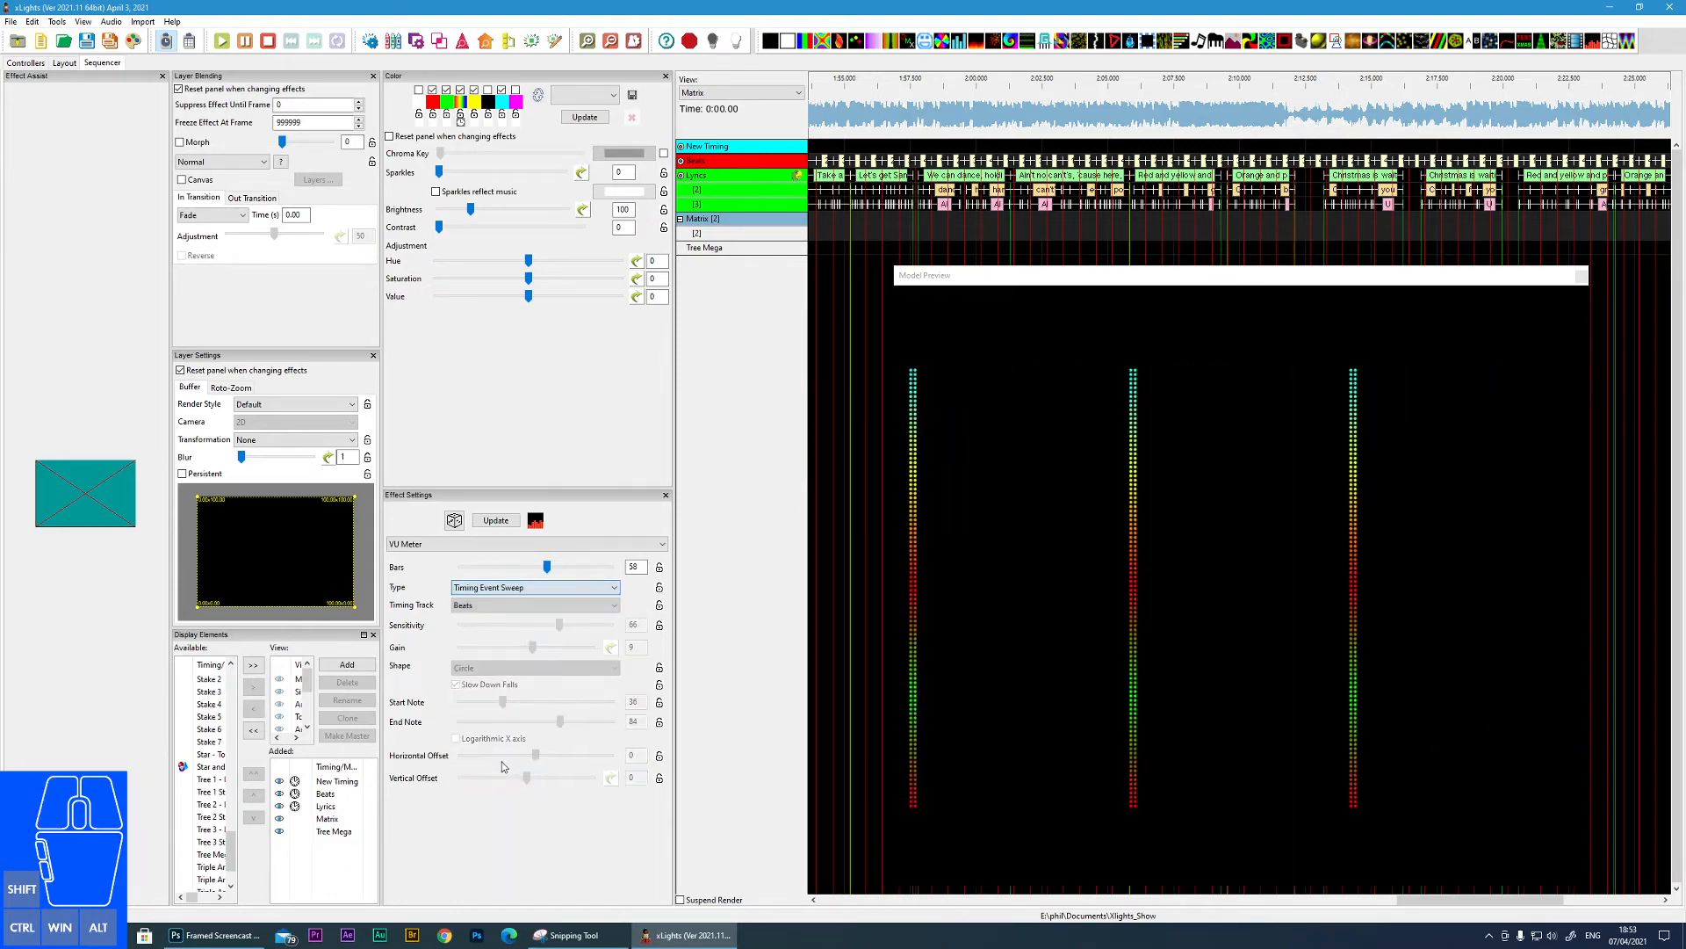
pyautogui.click(549, 588)
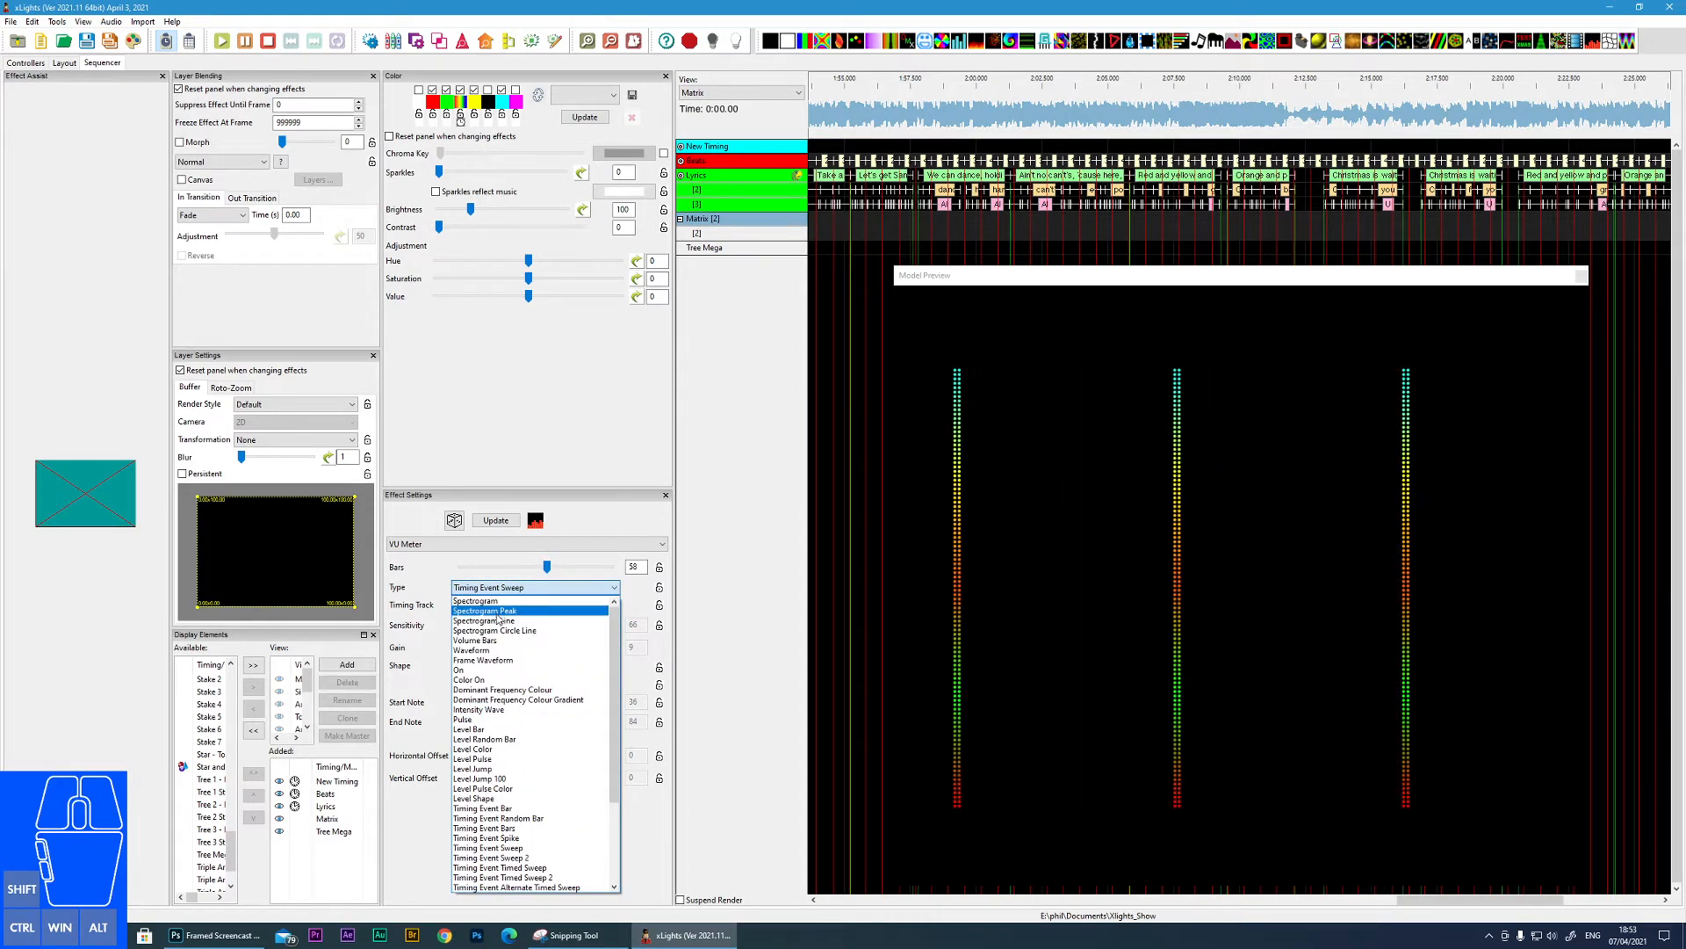
pyautogui.click(480, 650)
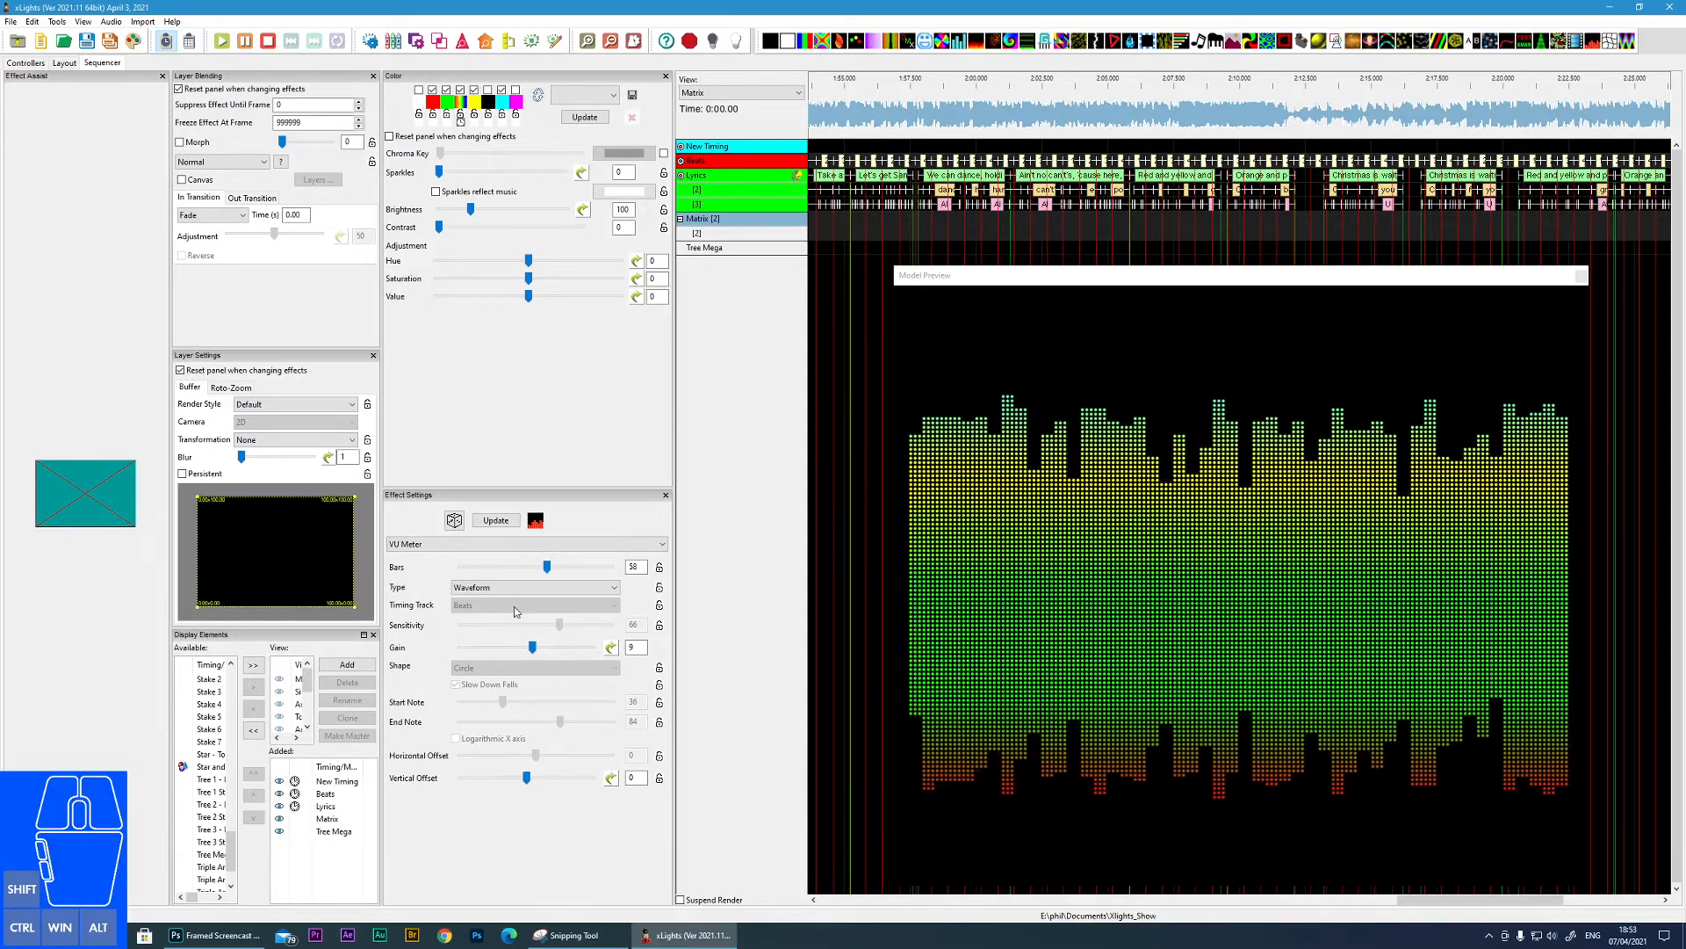
pyautogui.click(536, 586)
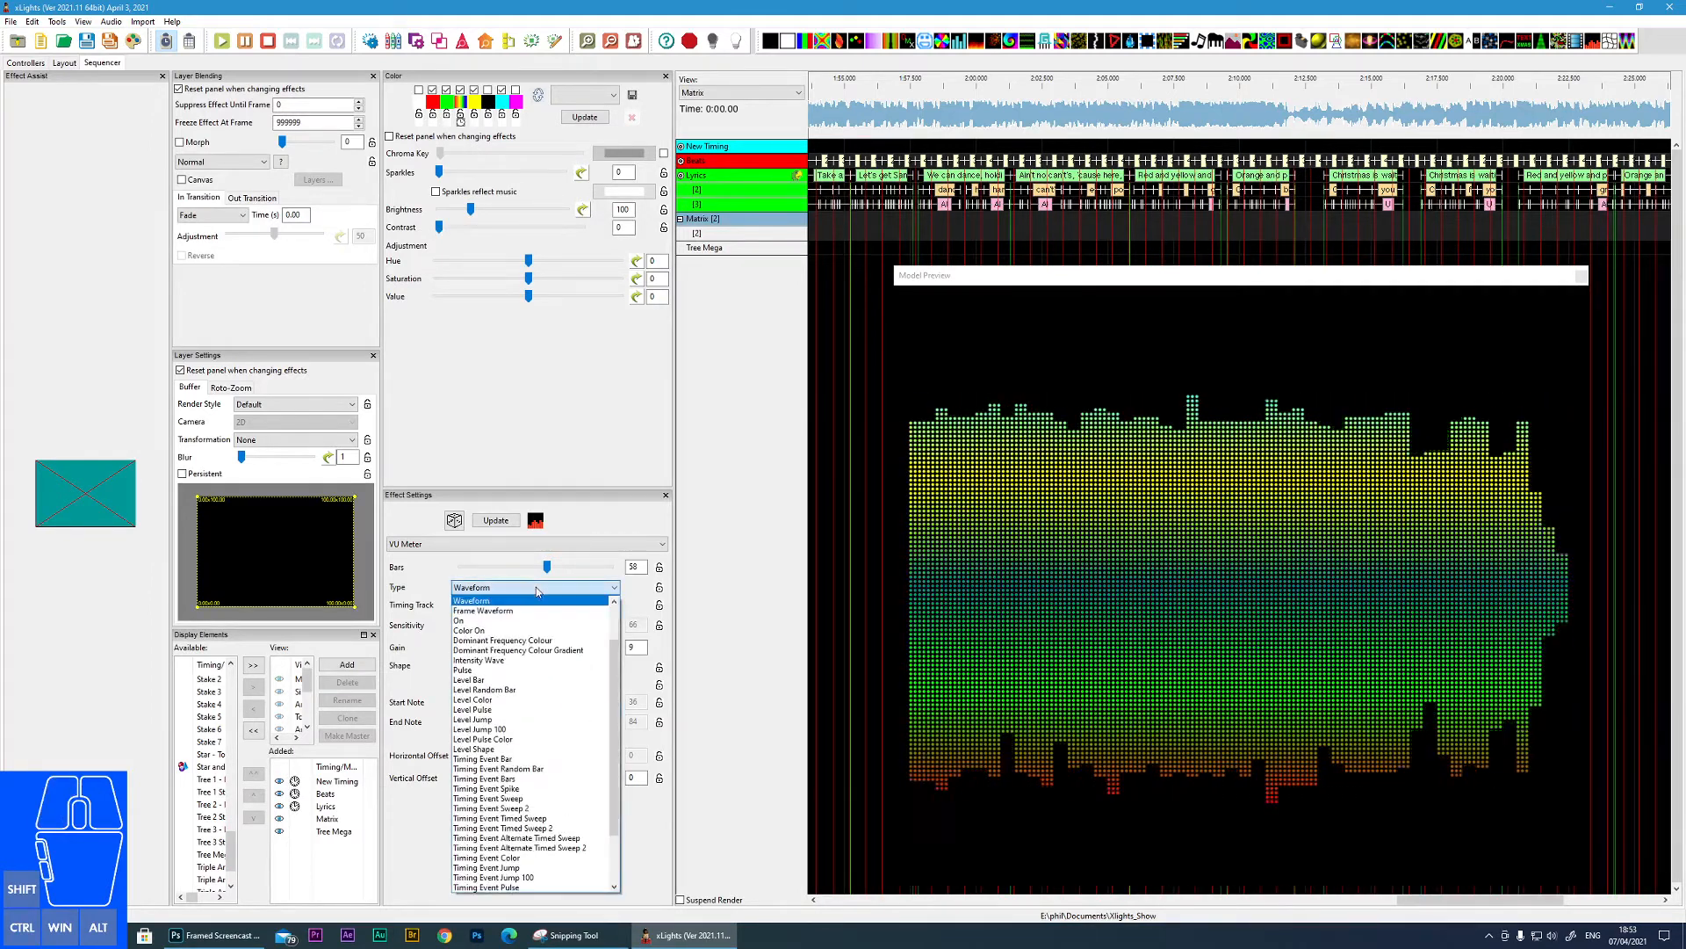
pyautogui.click(530, 590)
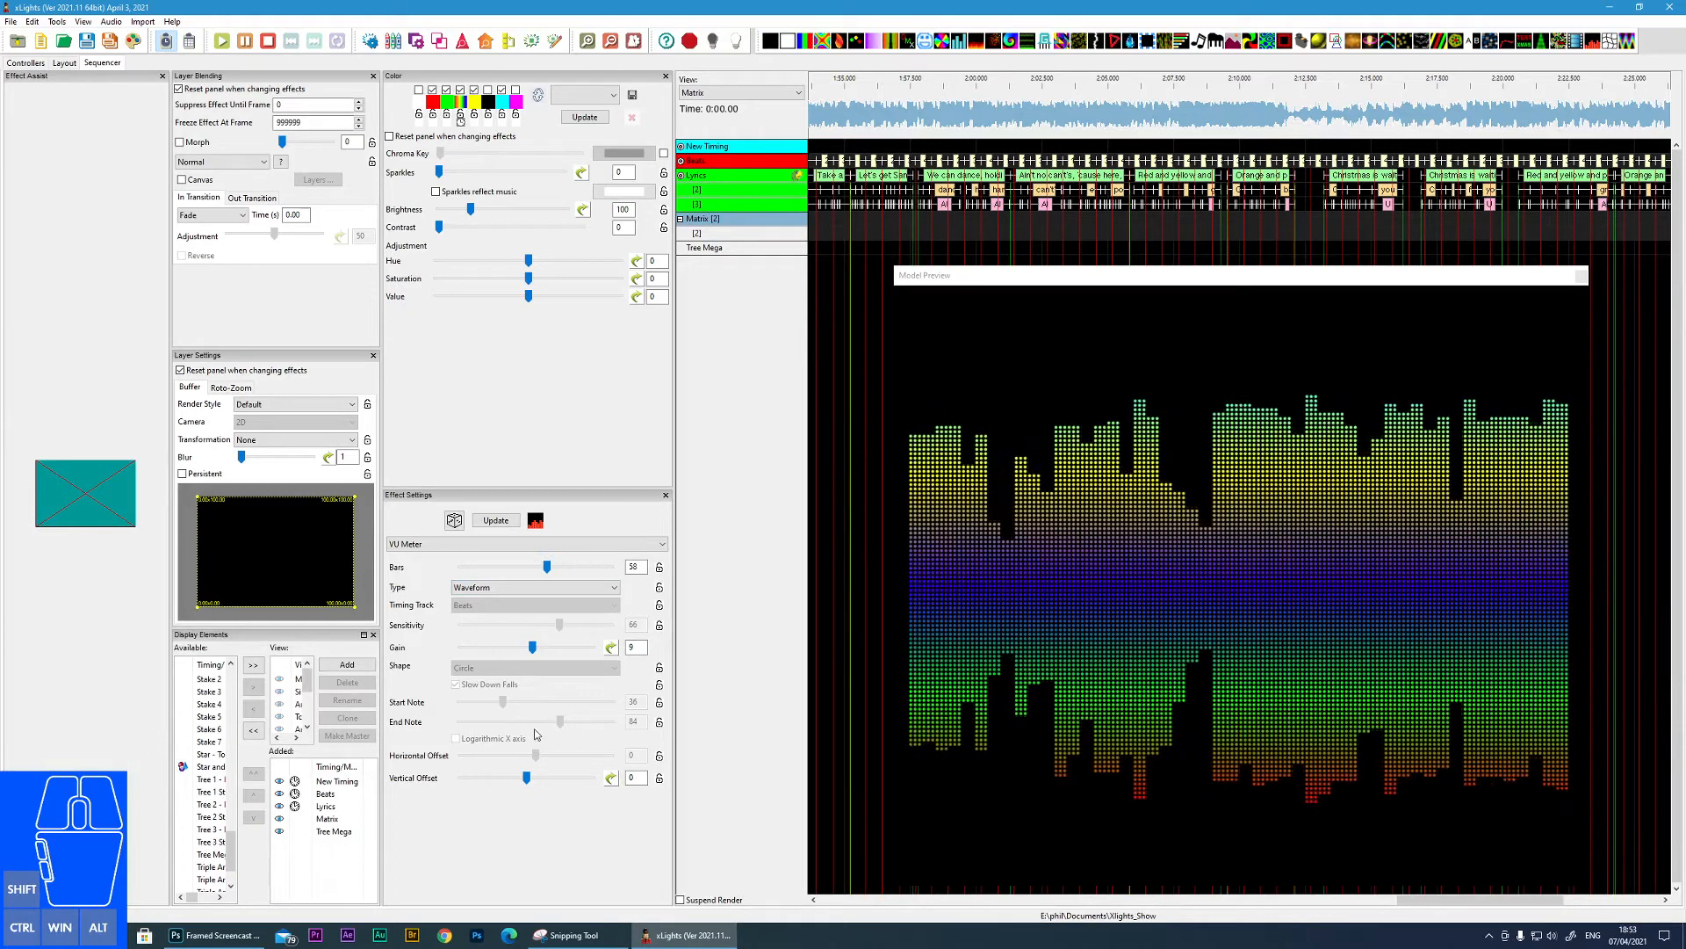
pyautogui.click(528, 590)
pyautogui.click(555, 605)
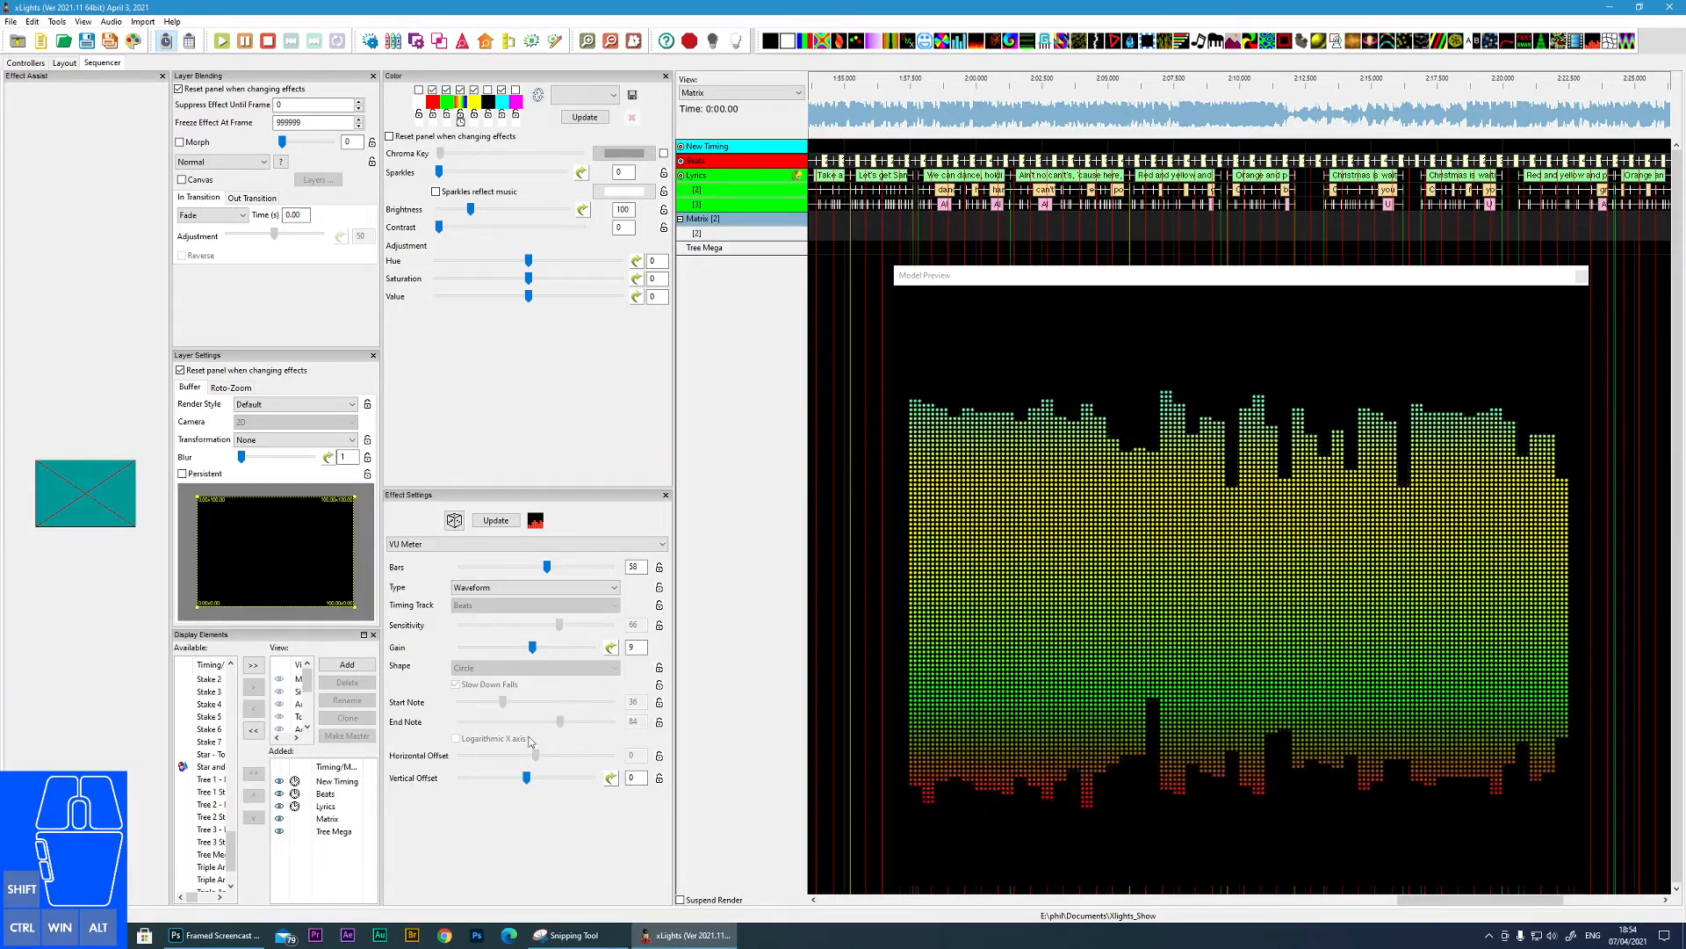
# - Change the VU Meter type to Spectrogram and widen its range to start note 0 and end note 127
pyautogui.click(538, 587)
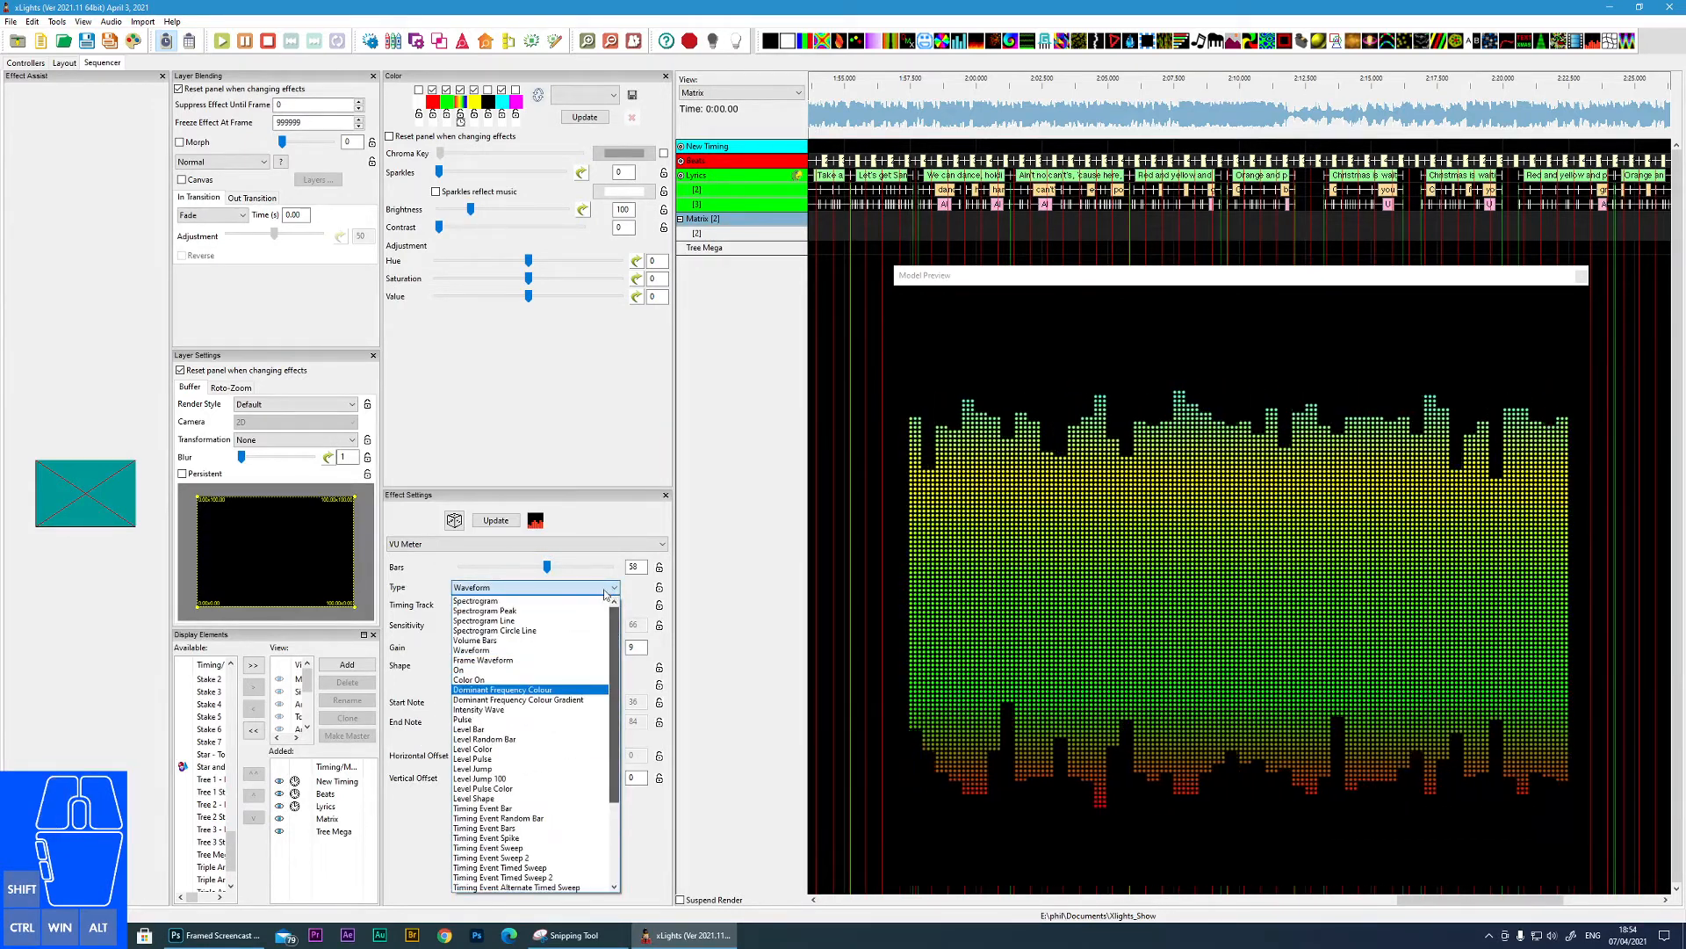
pyautogui.click(498, 598)
pyautogui.moveTo(502, 702); pyautogui.dragTo(618, 733)
pyautogui.moveTo(477, 702); pyautogui.dragTo(461, 712)
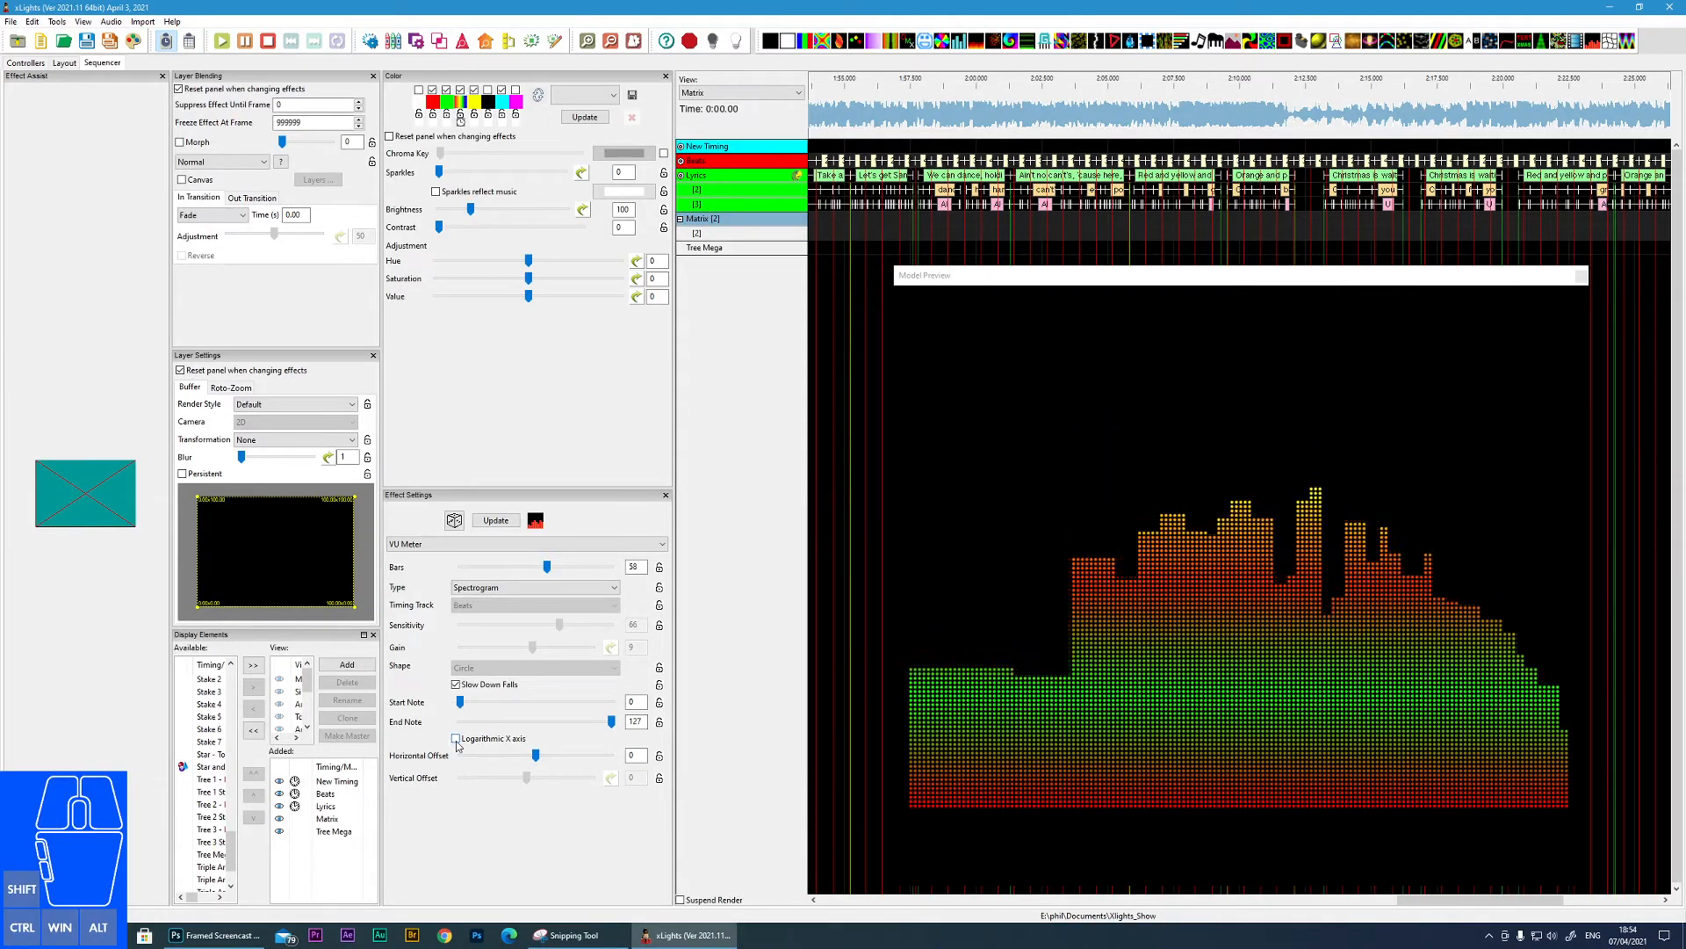
# - Try the logarithmic X axis on the spectrogram, turn it off again, and set the horizontal offset to -3
pyautogui.click(455, 740)
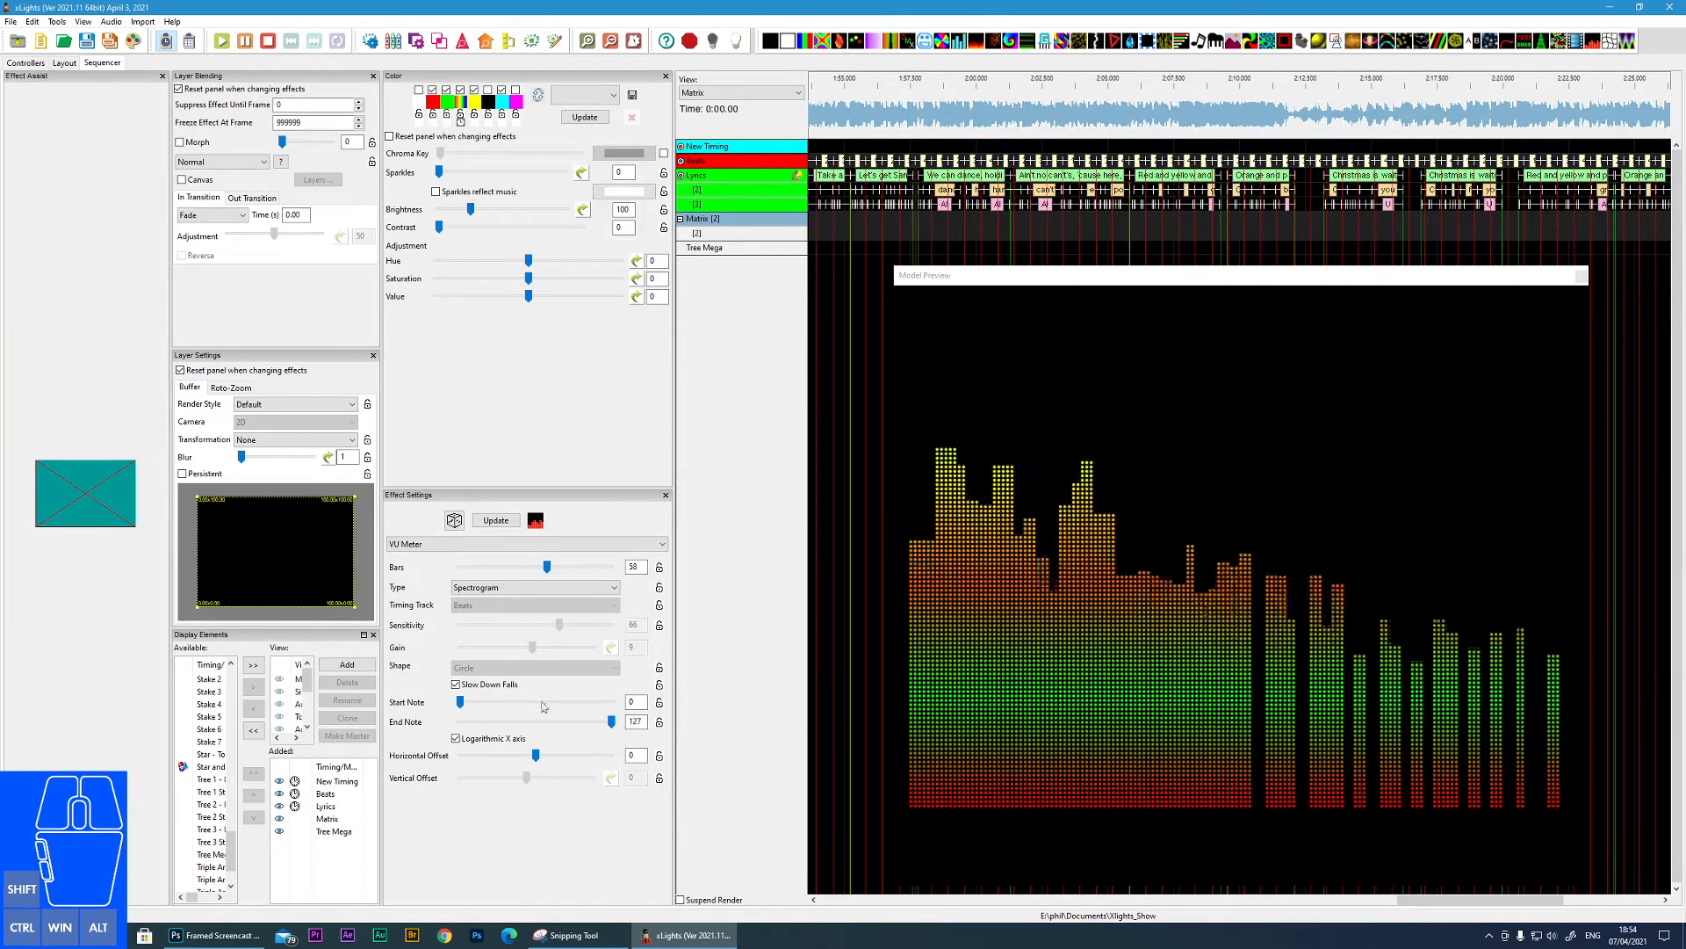
pyautogui.click(455, 737)
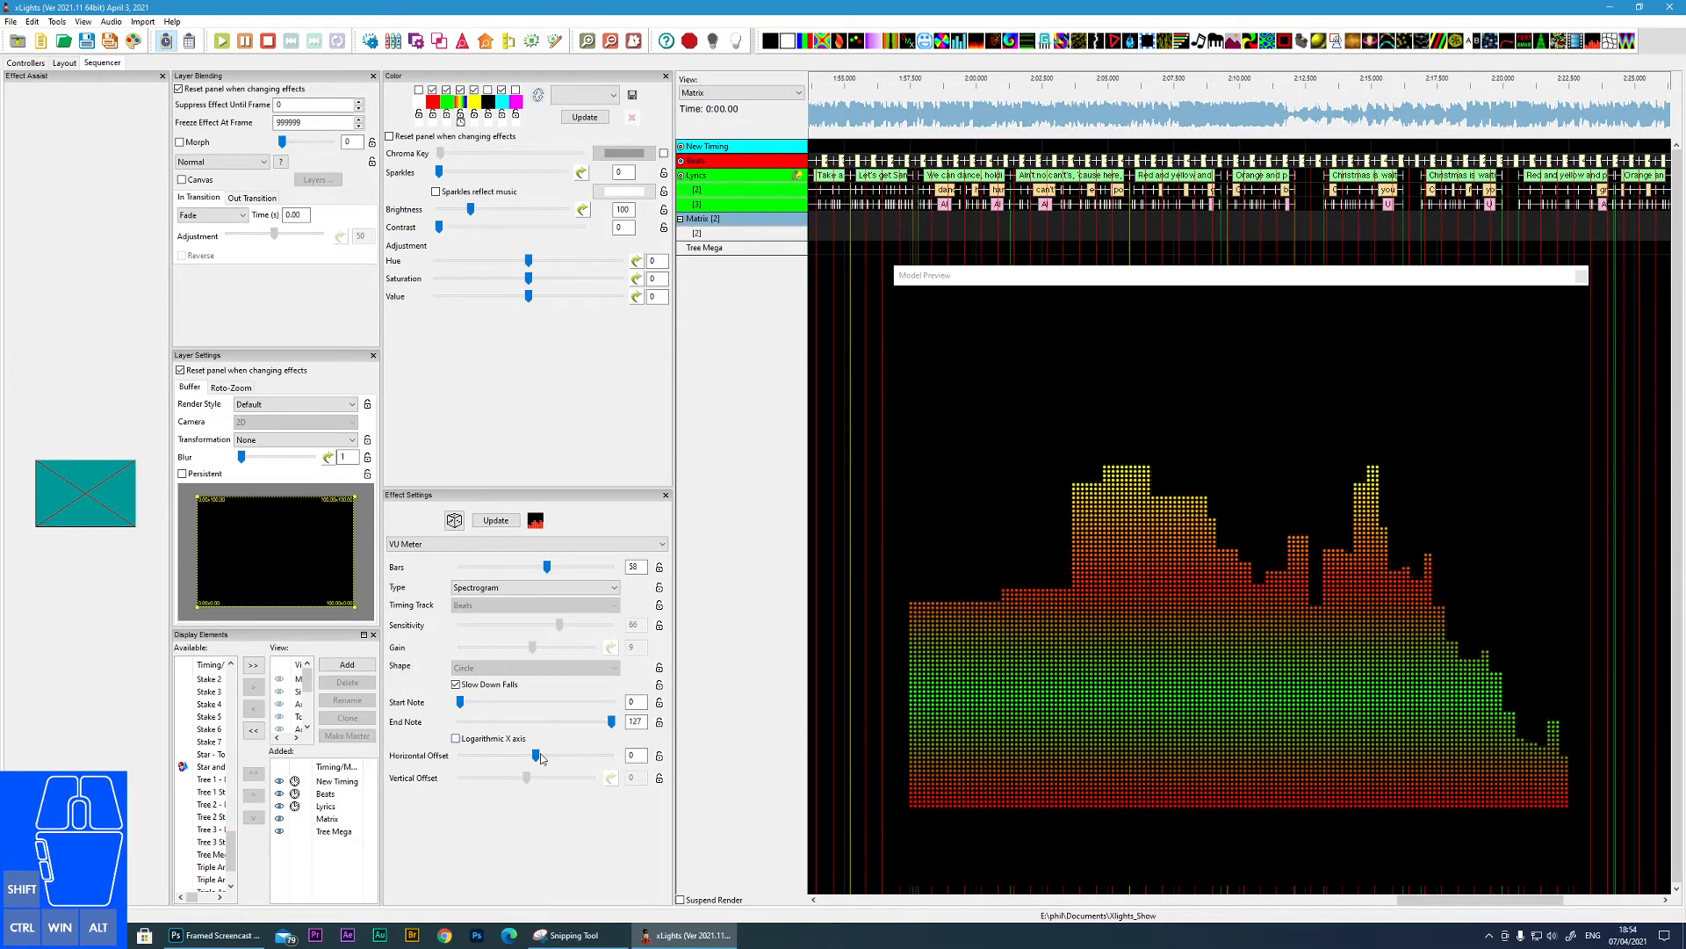
pyautogui.moveTo(540, 751)
pyautogui.mouseDown()
pyautogui.moveTo(598, 759)
pyautogui.moveTo(535, 760)
pyautogui.mouseUp()
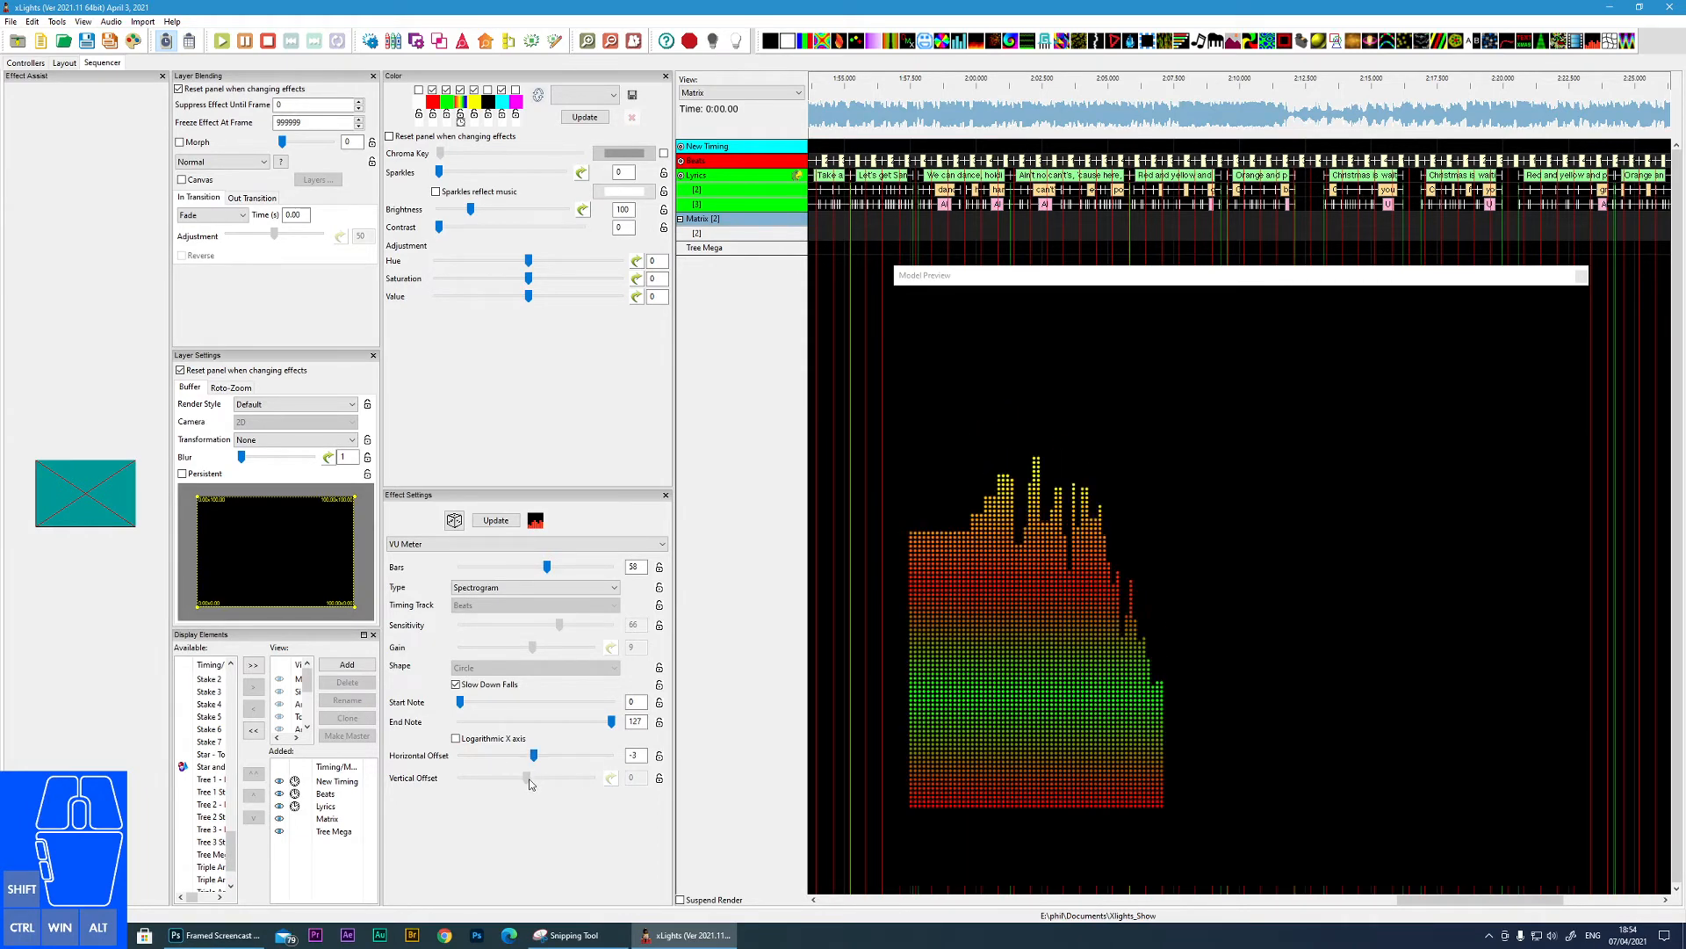
# - Change the VU Meter type to Waveform and set its vertical offset to -2
pyautogui.click(533, 588)
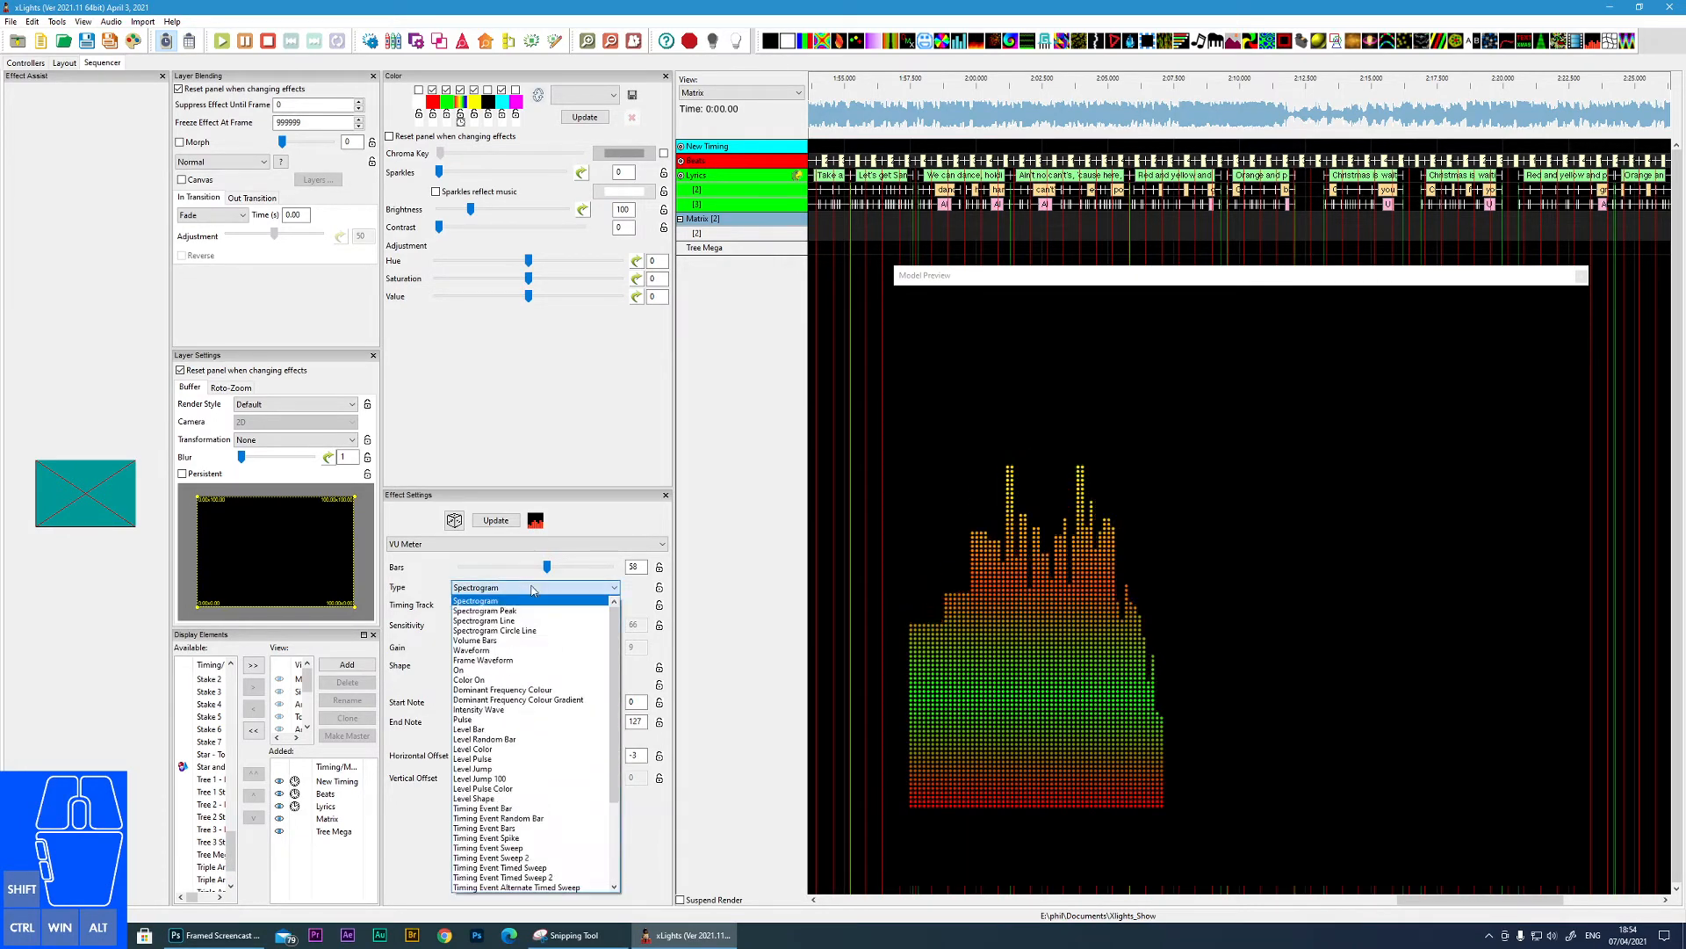
pyautogui.click(482, 652)
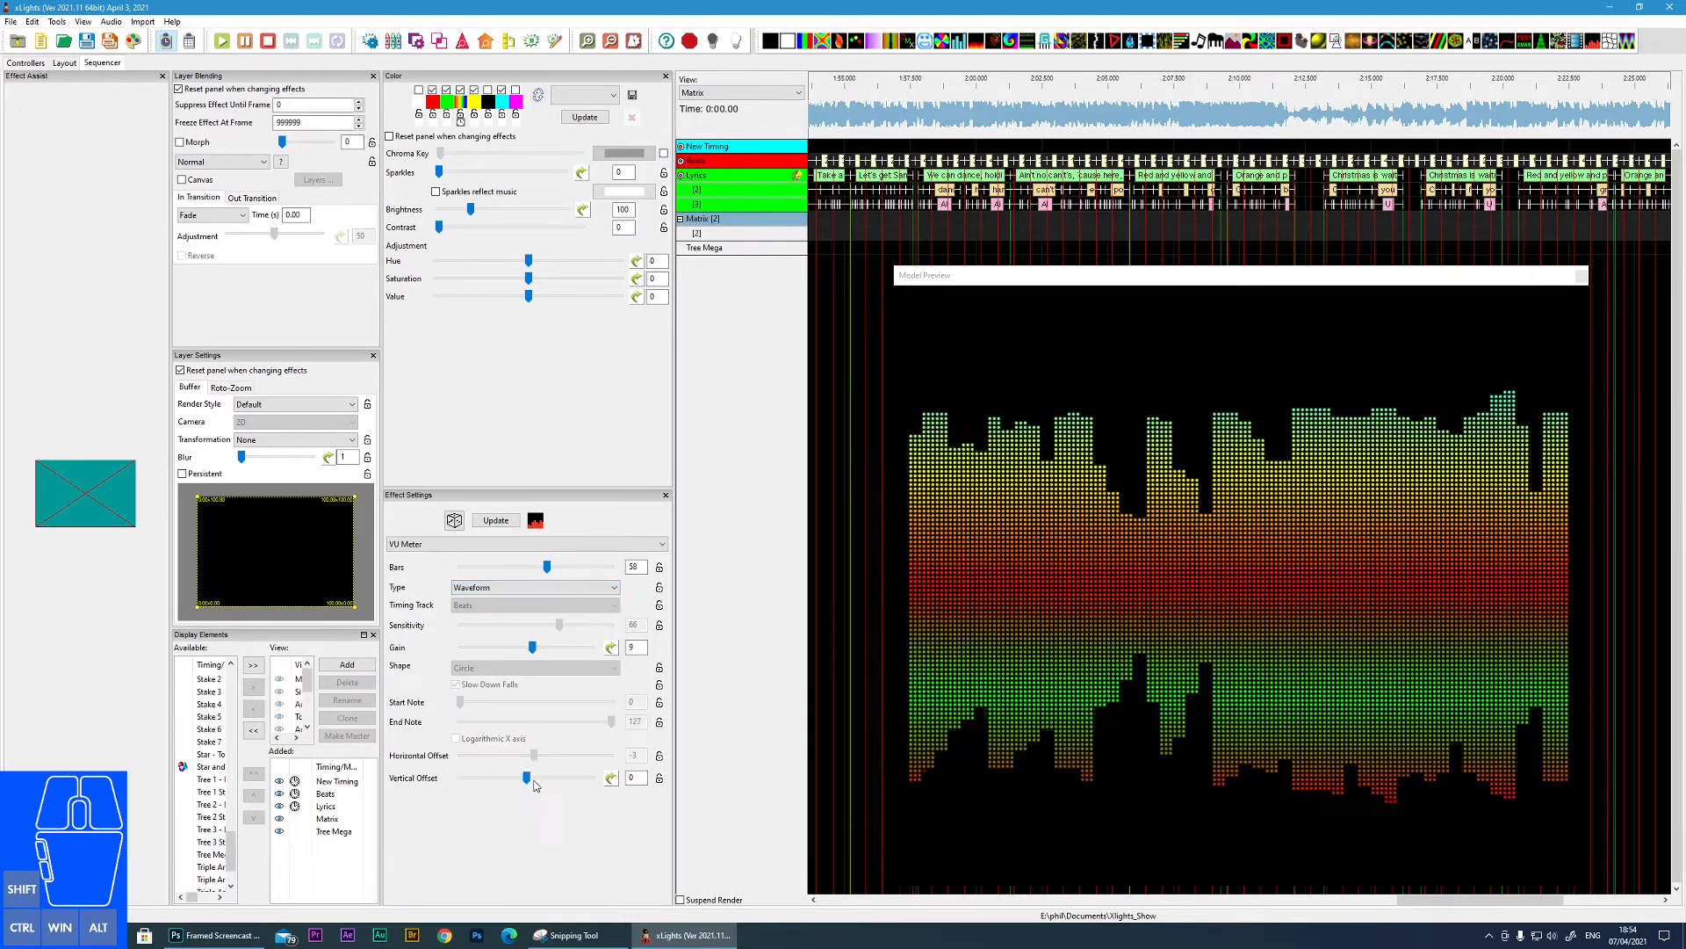
pyautogui.moveTo(537, 780)
pyautogui.mouseDown()
pyautogui.moveTo(552, 784)
pyautogui.moveTo(525, 783)
pyautogui.mouseUp()
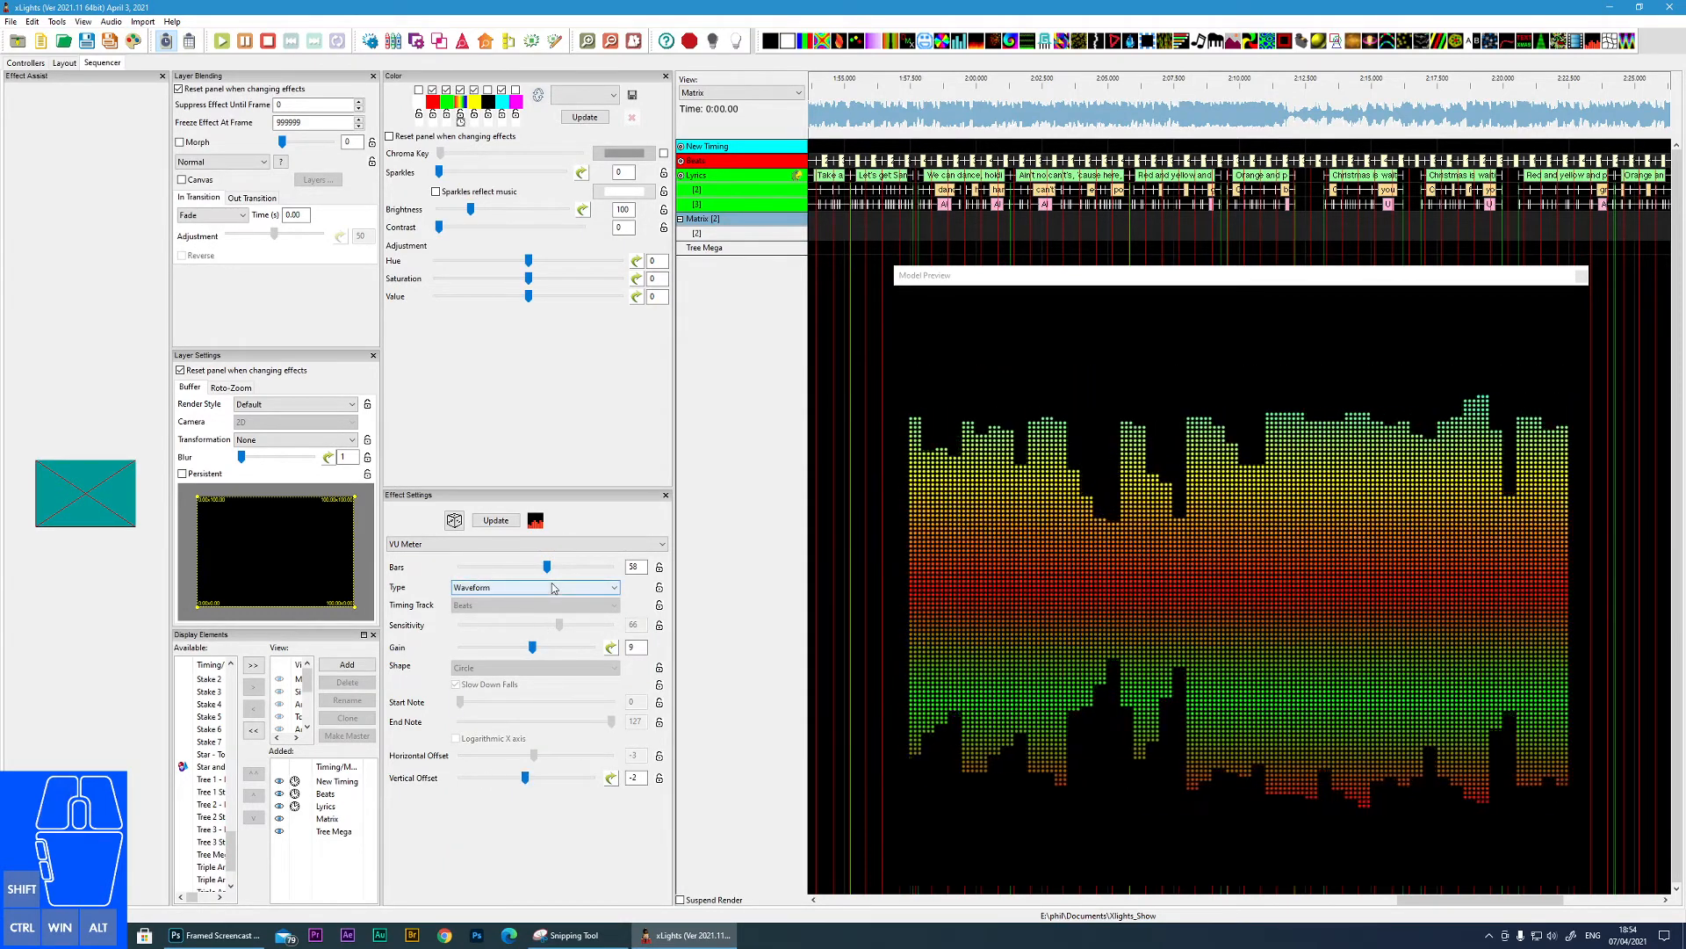
# - Preview the VU Meter as Level Jump, Note Level Bar and Timing Event Color
pyautogui.click(554, 588)
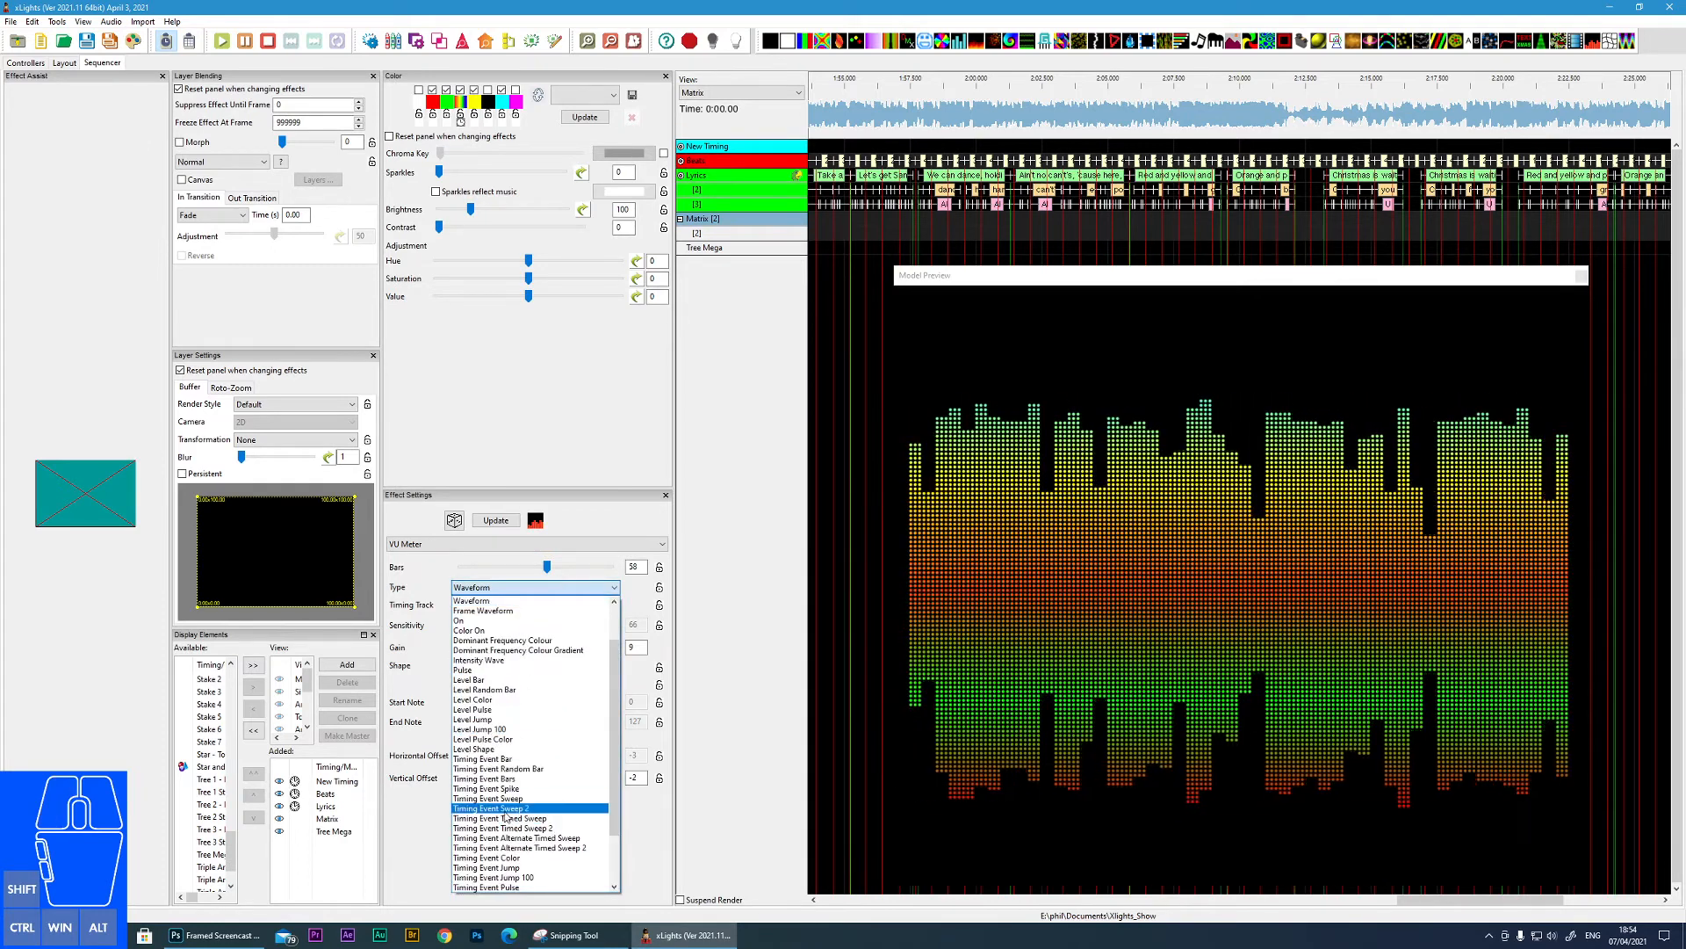
pyautogui.click(474, 720)
pyautogui.click(532, 588)
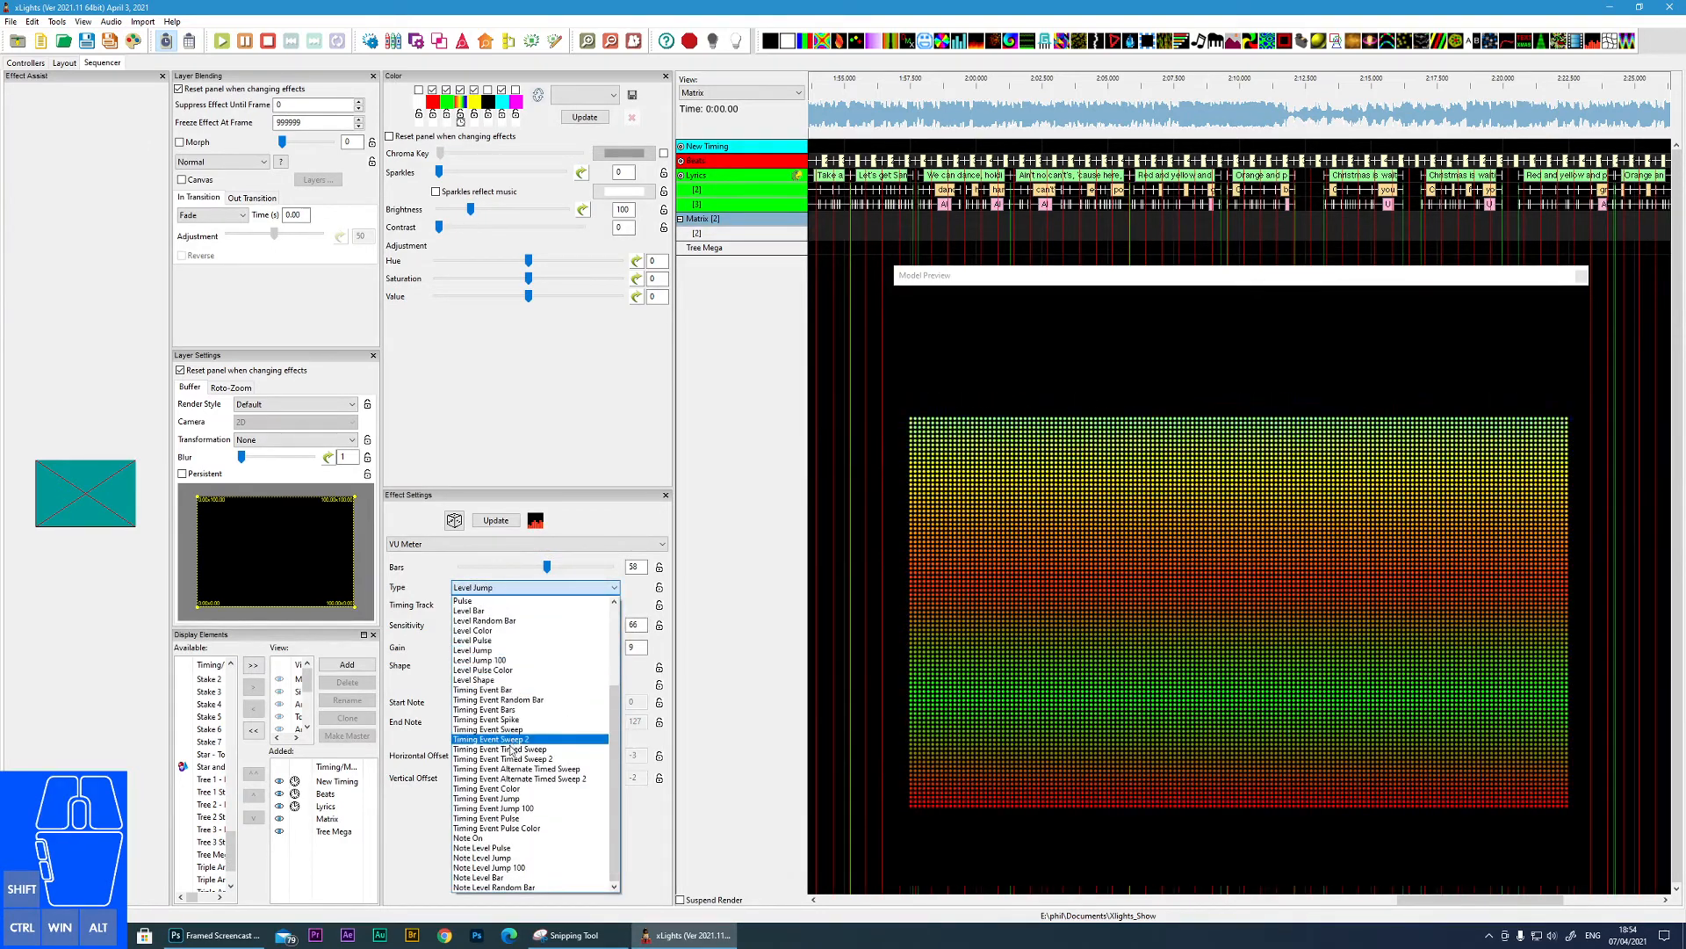
pyautogui.click(479, 878)
pyautogui.click(489, 588)
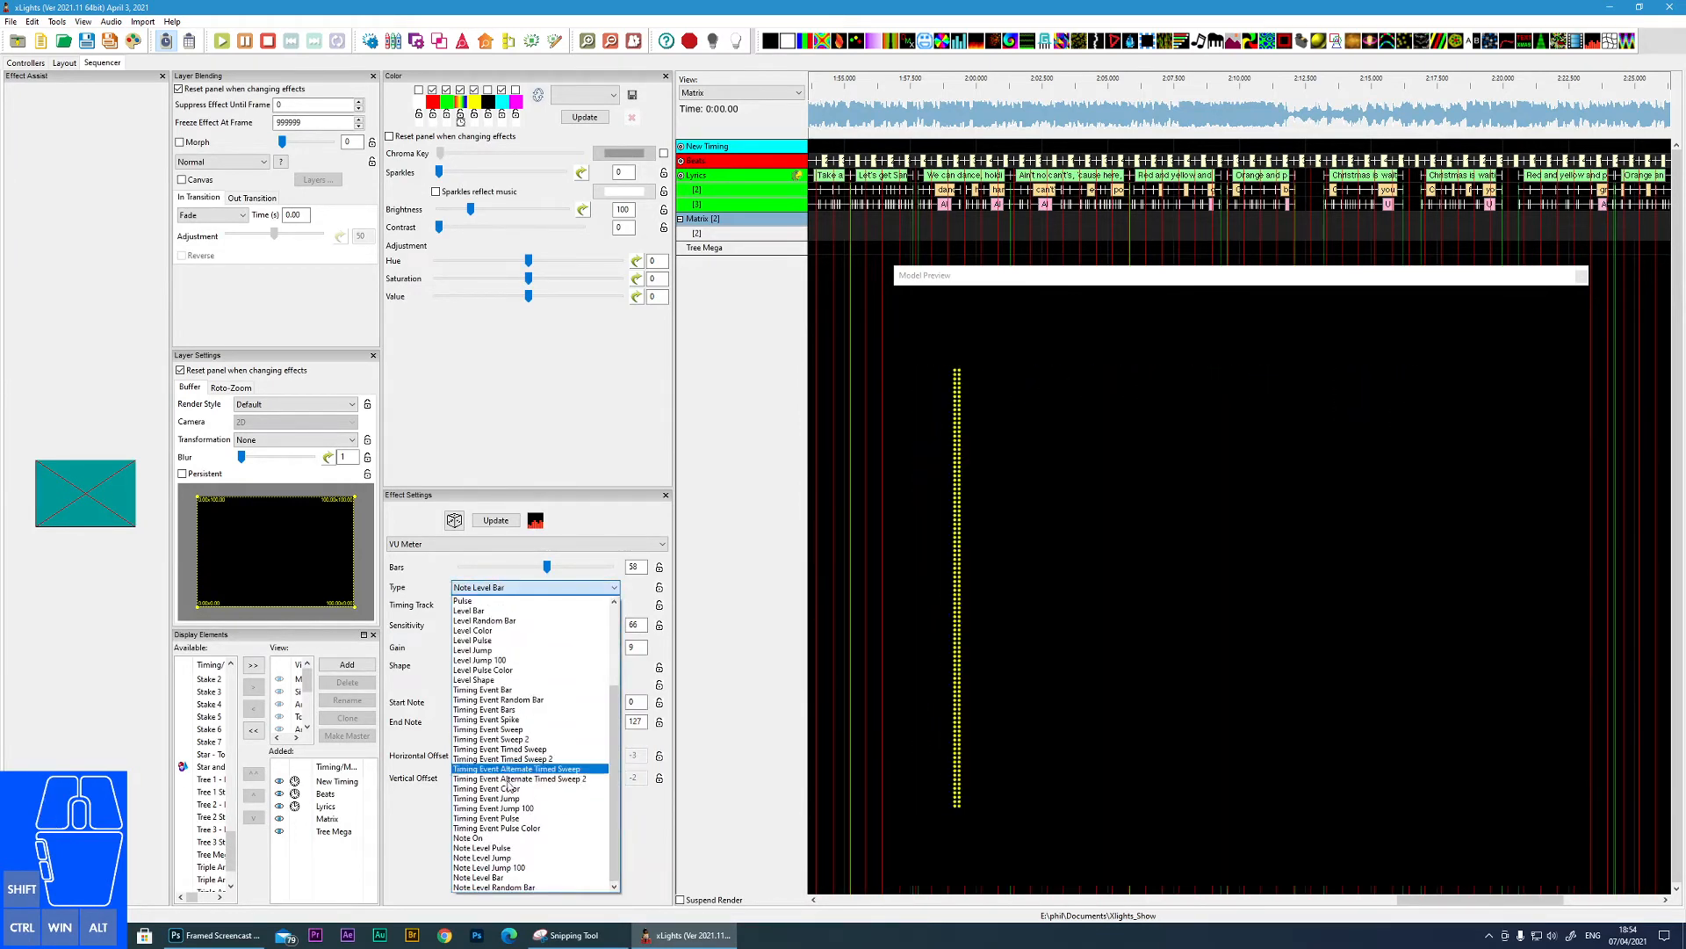
pyautogui.click(489, 788)
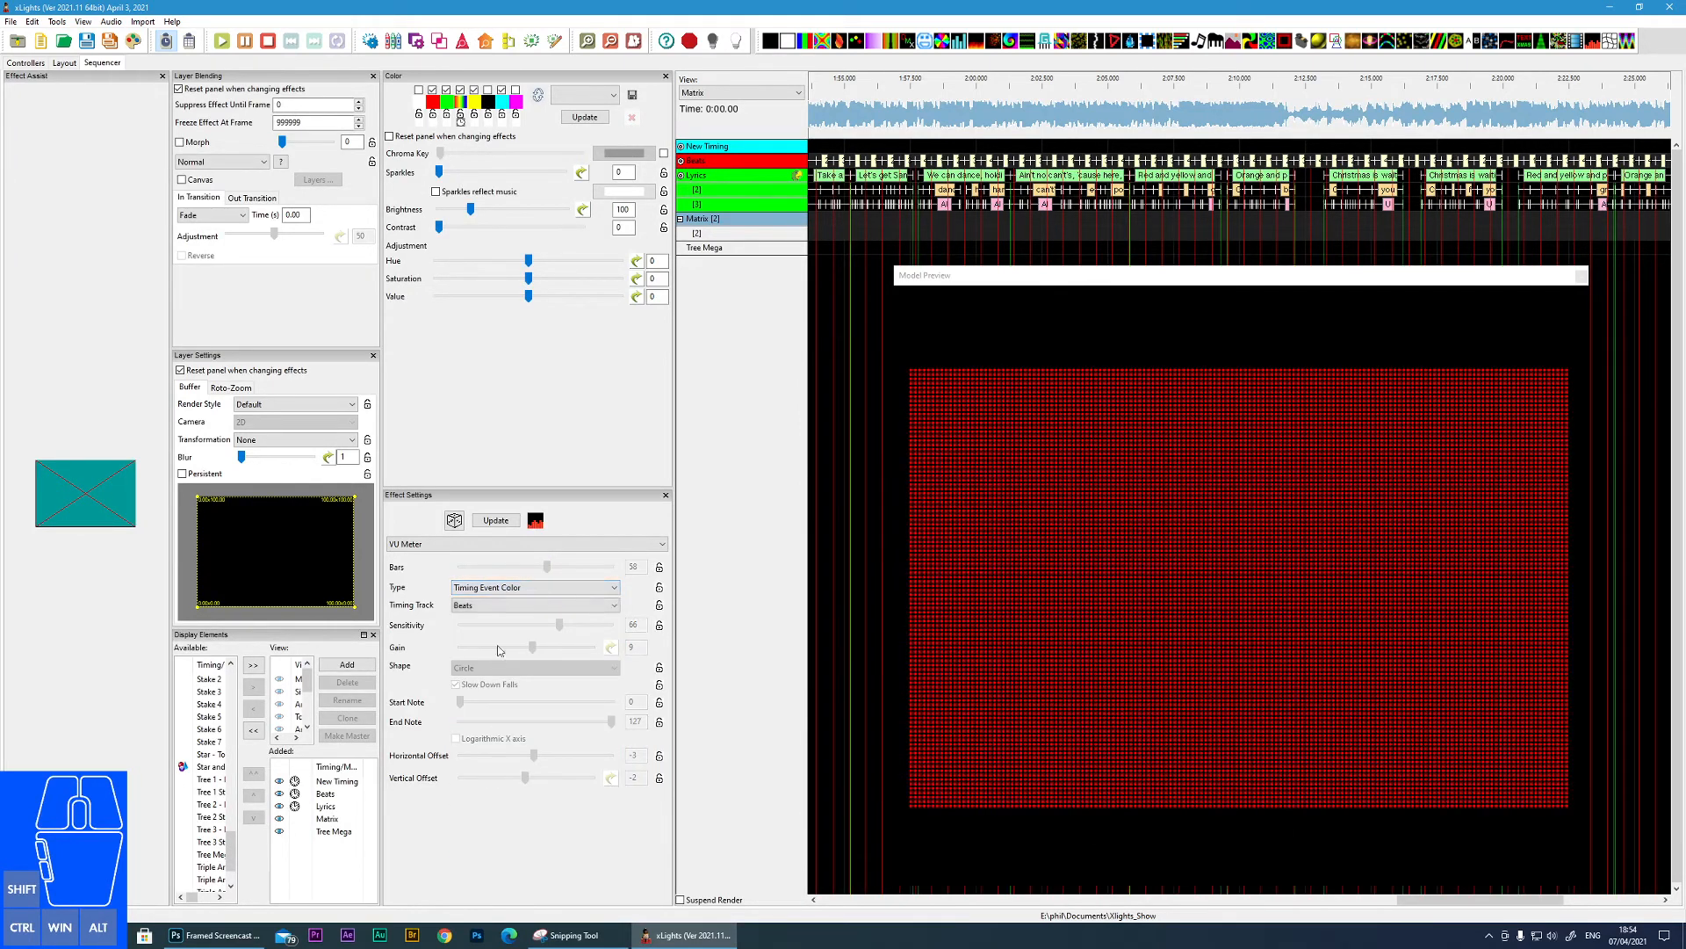
# - Change the VU Meter type to Level Shape and preview it with the Filled Circle shape, followed by Square
pyautogui.click(512, 588)
pyautogui.scroll(4, 505, 650)
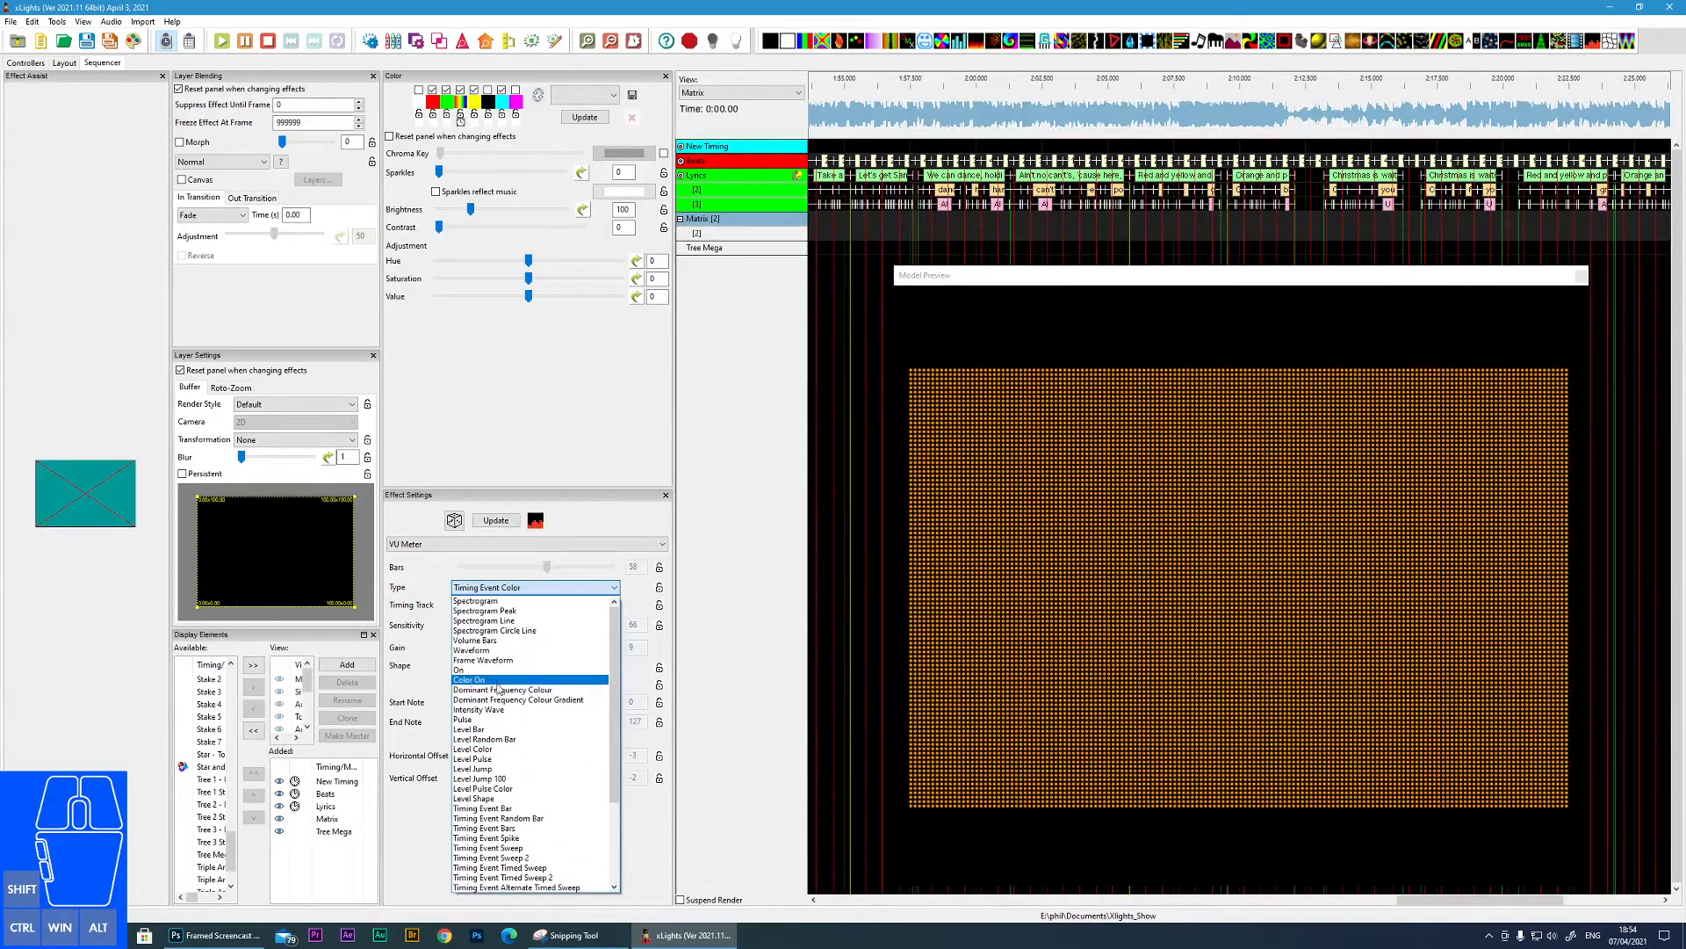
pyautogui.click(496, 797)
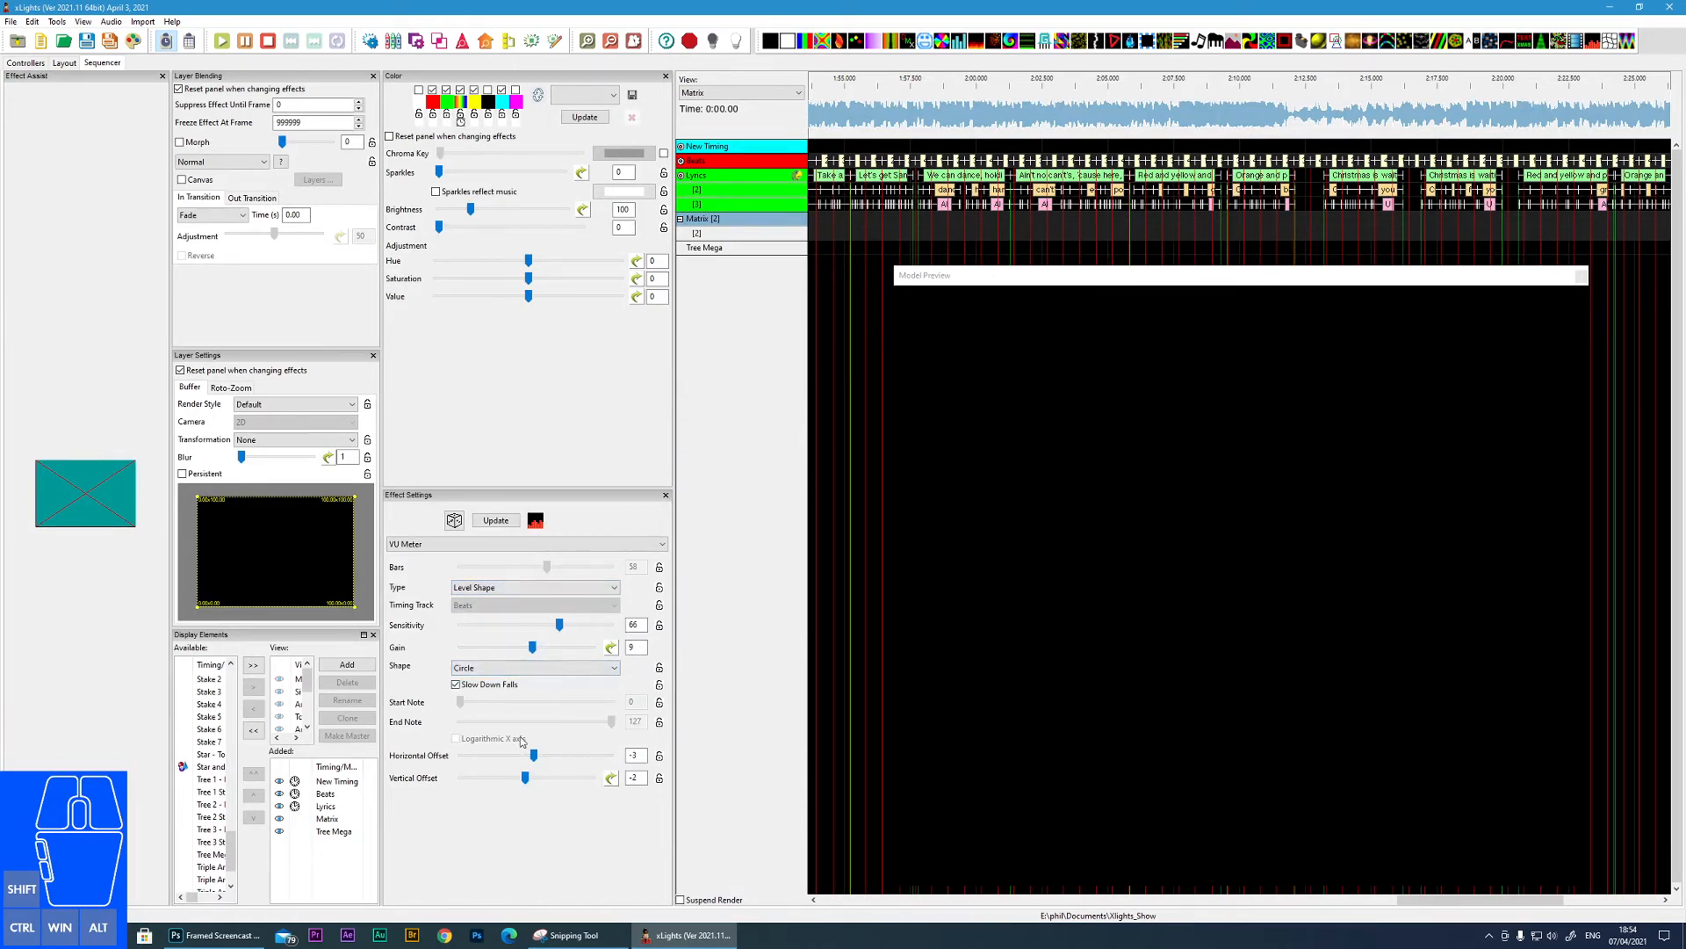
pyautogui.click(519, 670)
pyautogui.click(483, 692)
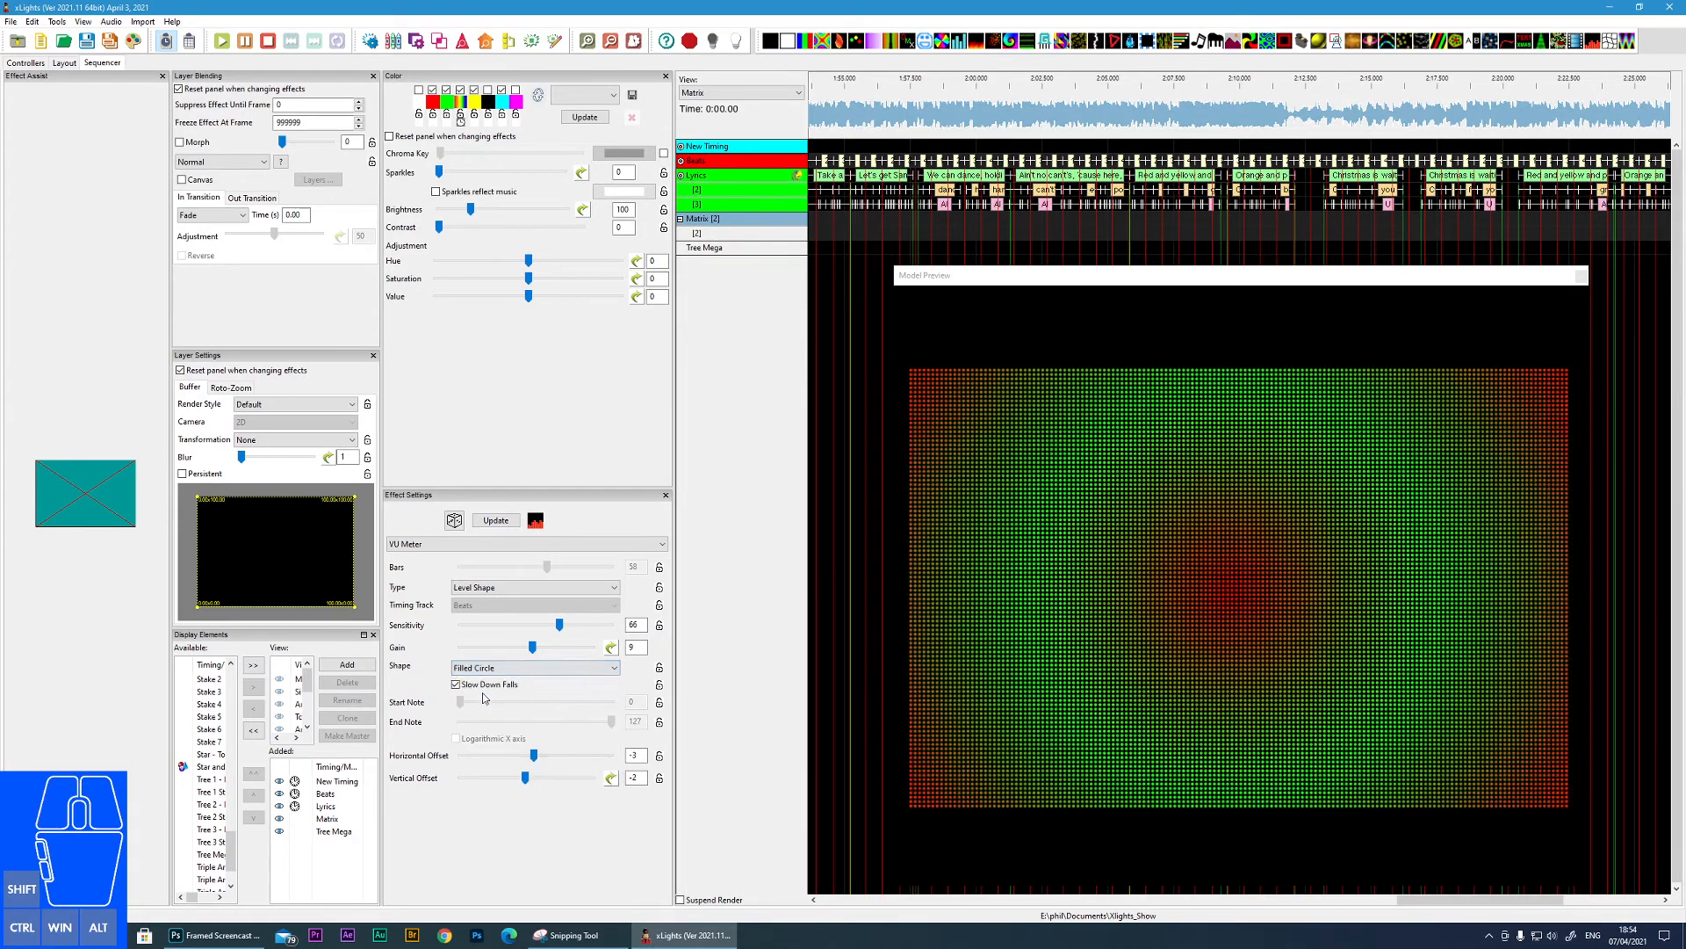
pyautogui.click(496, 670)
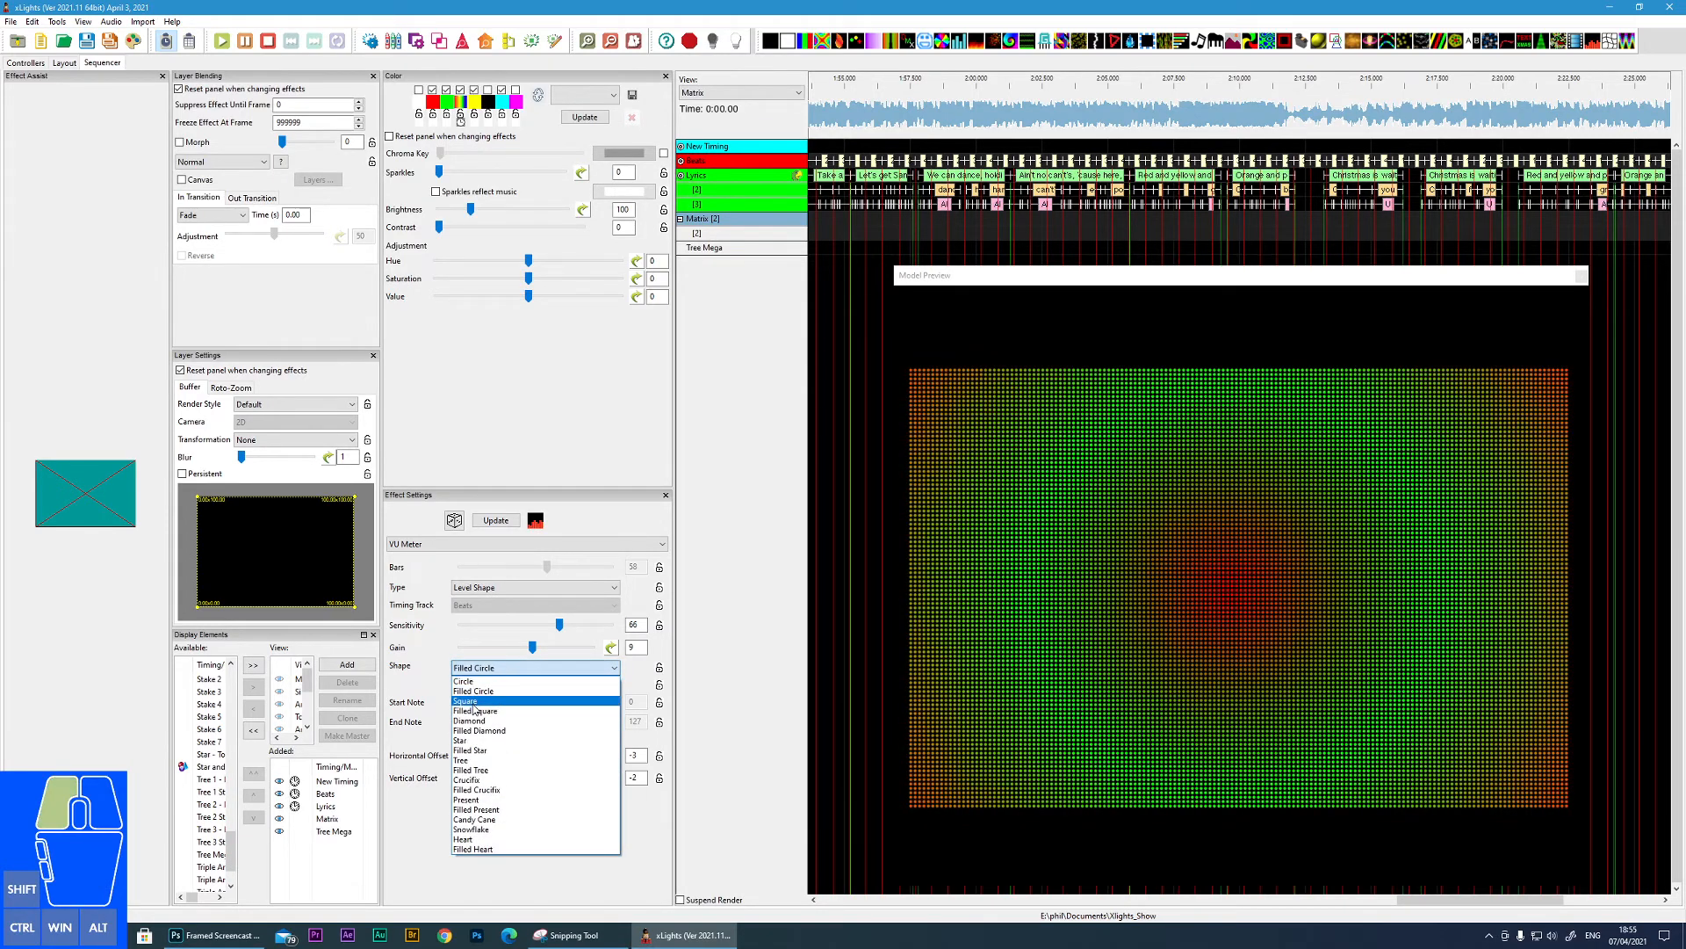
pyautogui.click(472, 700)
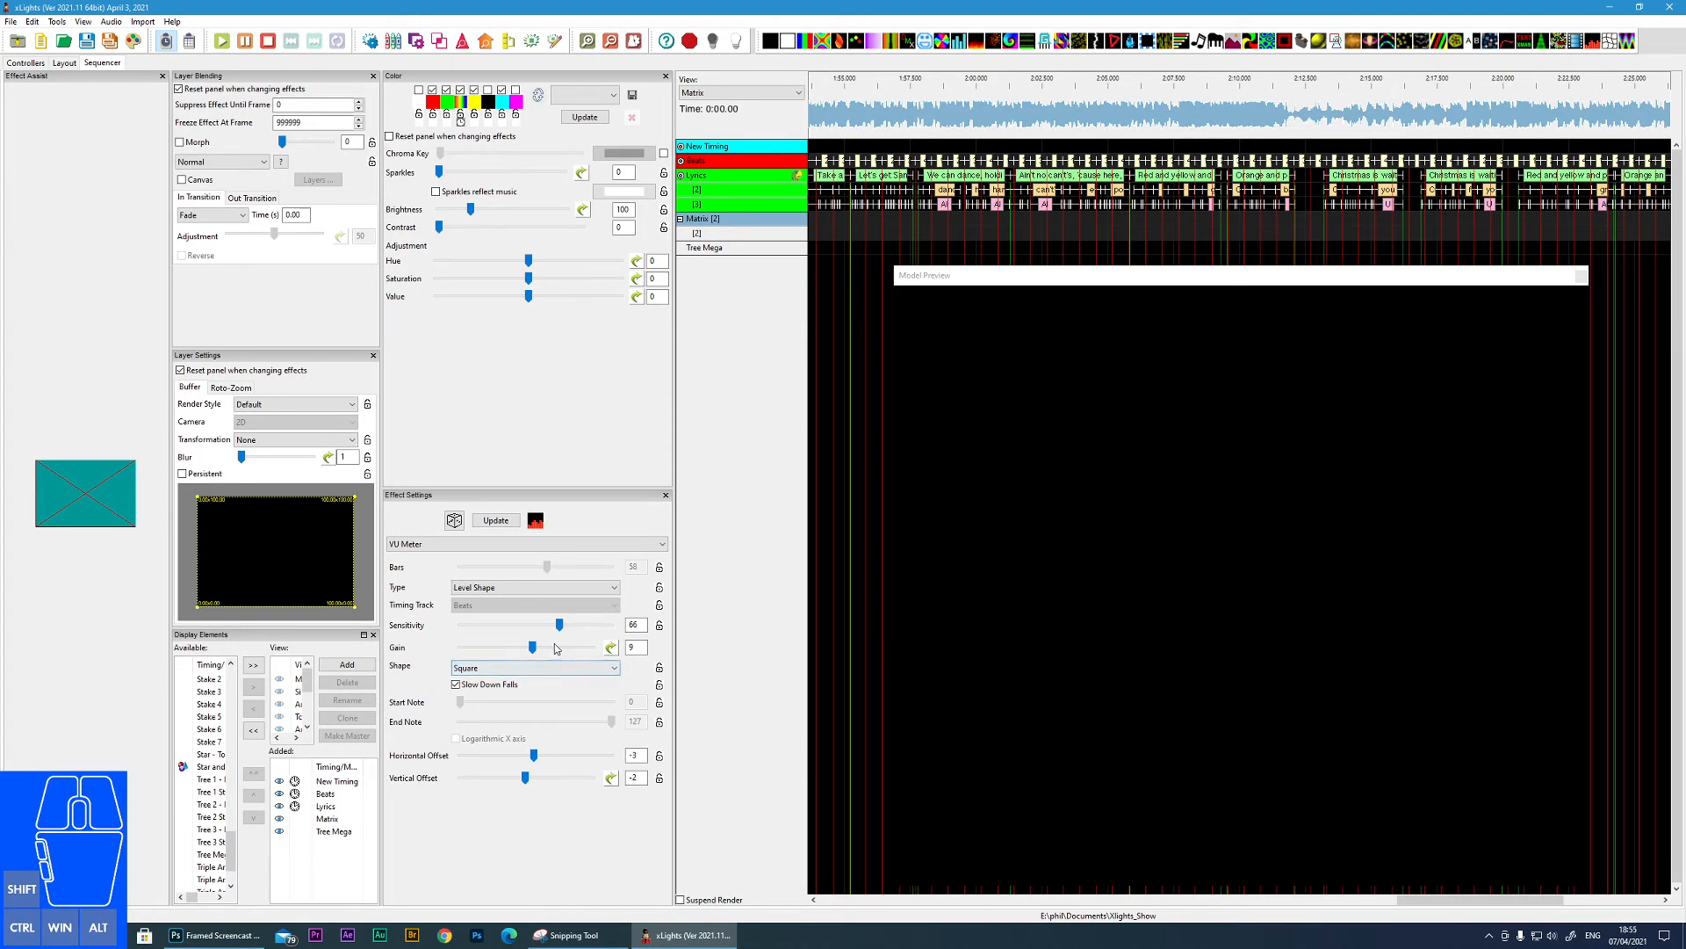
# - Set the level shape's sensitivity to 58 and gain to 48, and reset the horizontal and vertical offsets to 0
pyautogui.moveTo(560, 624)
pyautogui.mouseDown()
pyautogui.moveTo(577, 625)
pyautogui.moveTo(557, 647)
pyautogui.mouseUp()
pyautogui.moveTo(577, 624); pyautogui.dragTo(547, 625)
pyautogui.moveTo(536, 759); pyautogui.dragTo(536, 757)
pyautogui.doubleClick(632, 778)
pyautogui.write('0')
# - Preview the Diamond shape with Slow Down Falls turned off, and change the shape to Filled Diamond
pyautogui.click(465, 668)
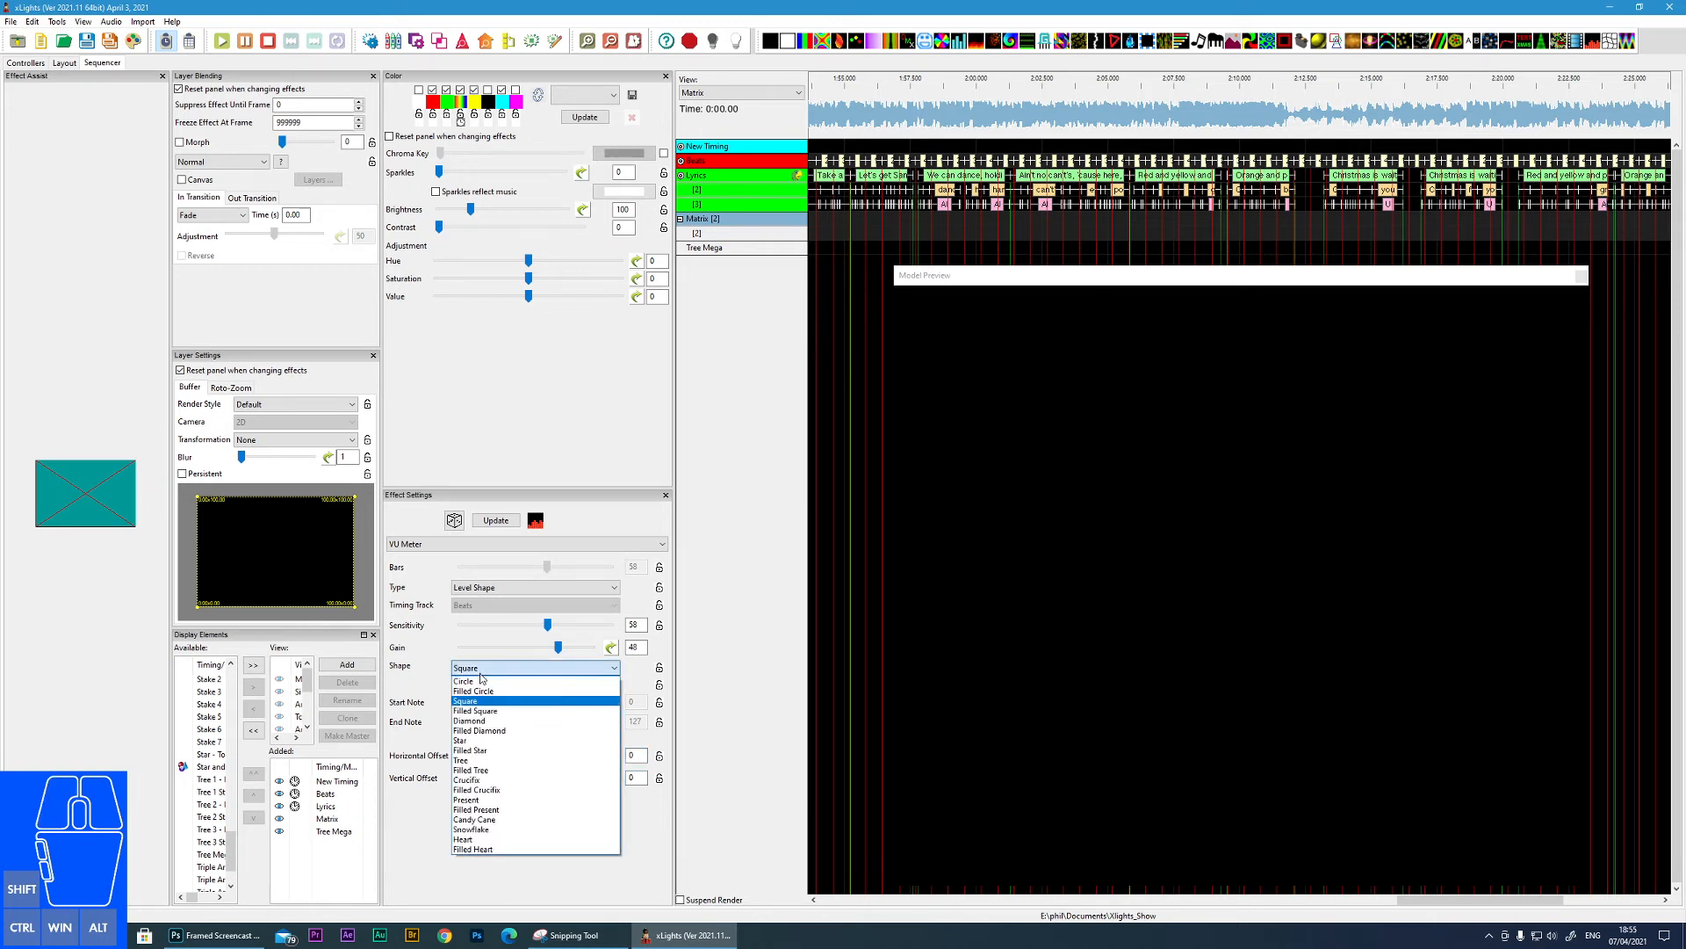
pyautogui.click(481, 719)
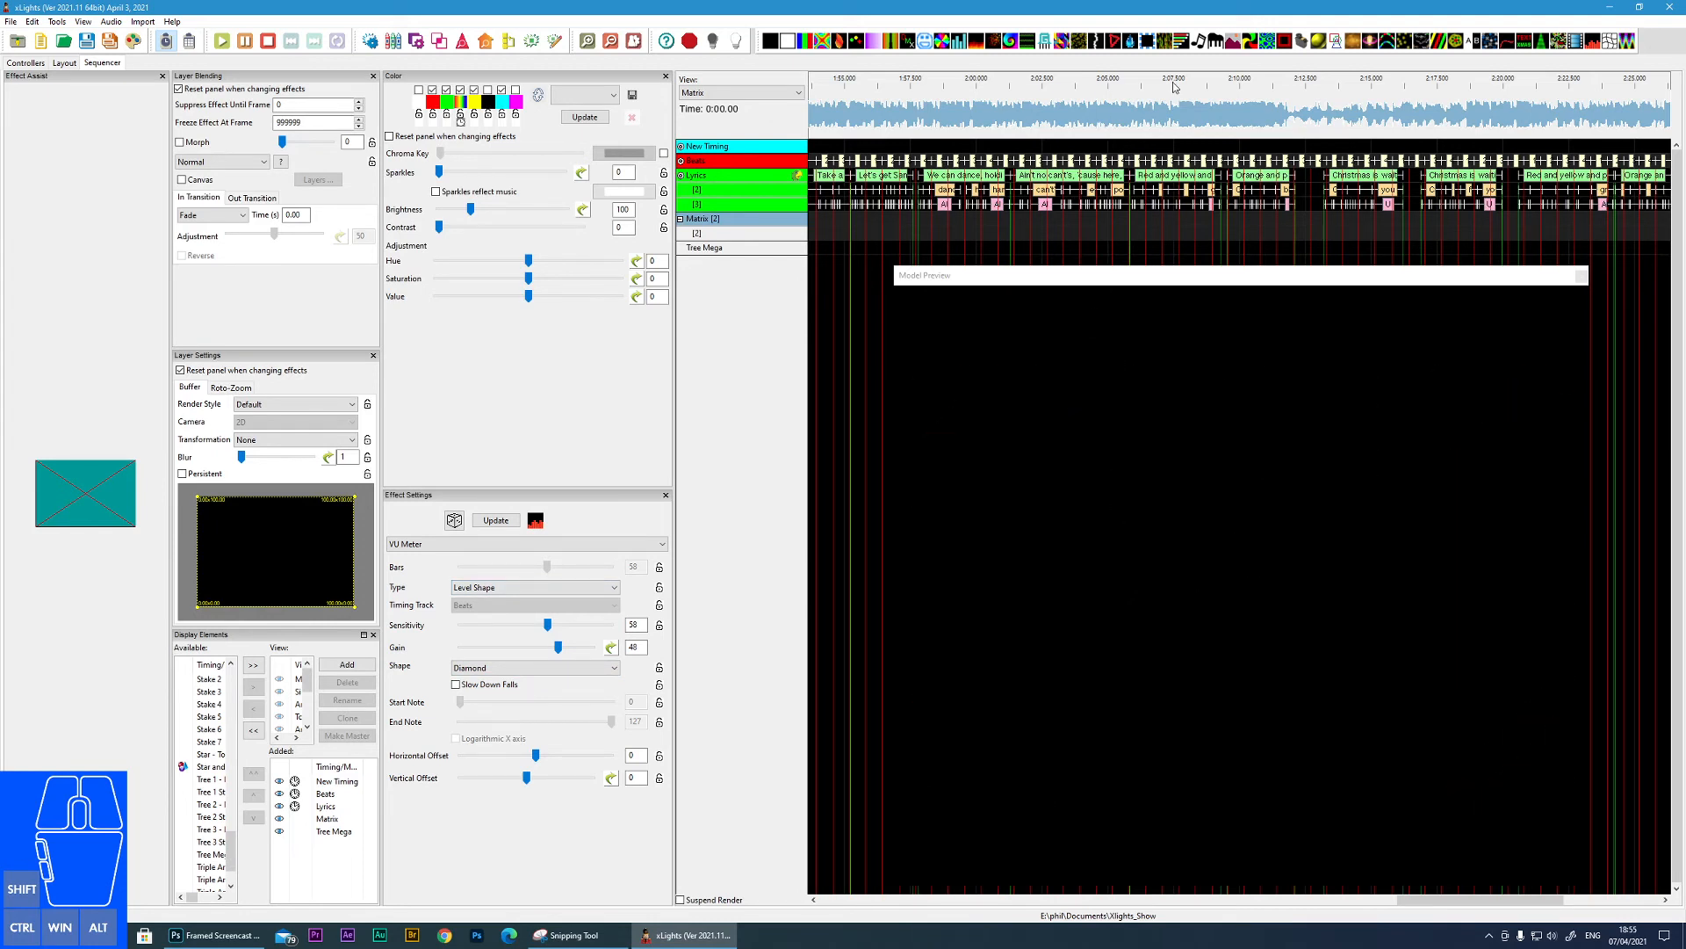
pyautogui.click(513, 665)
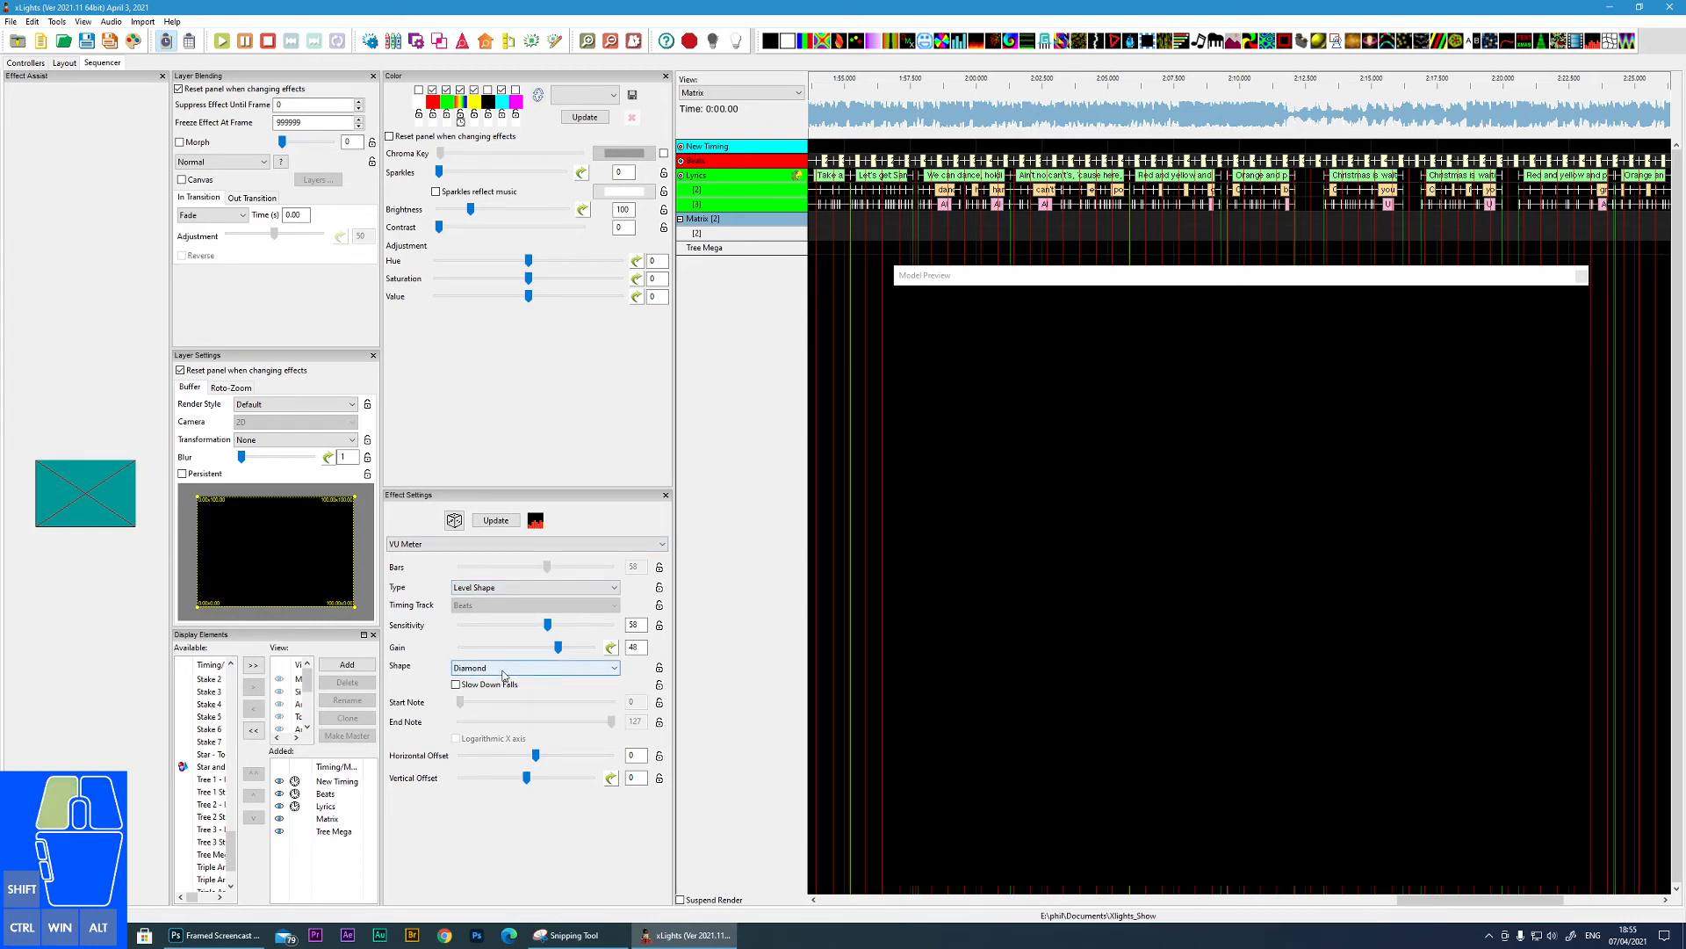
pyautogui.click(488, 731)
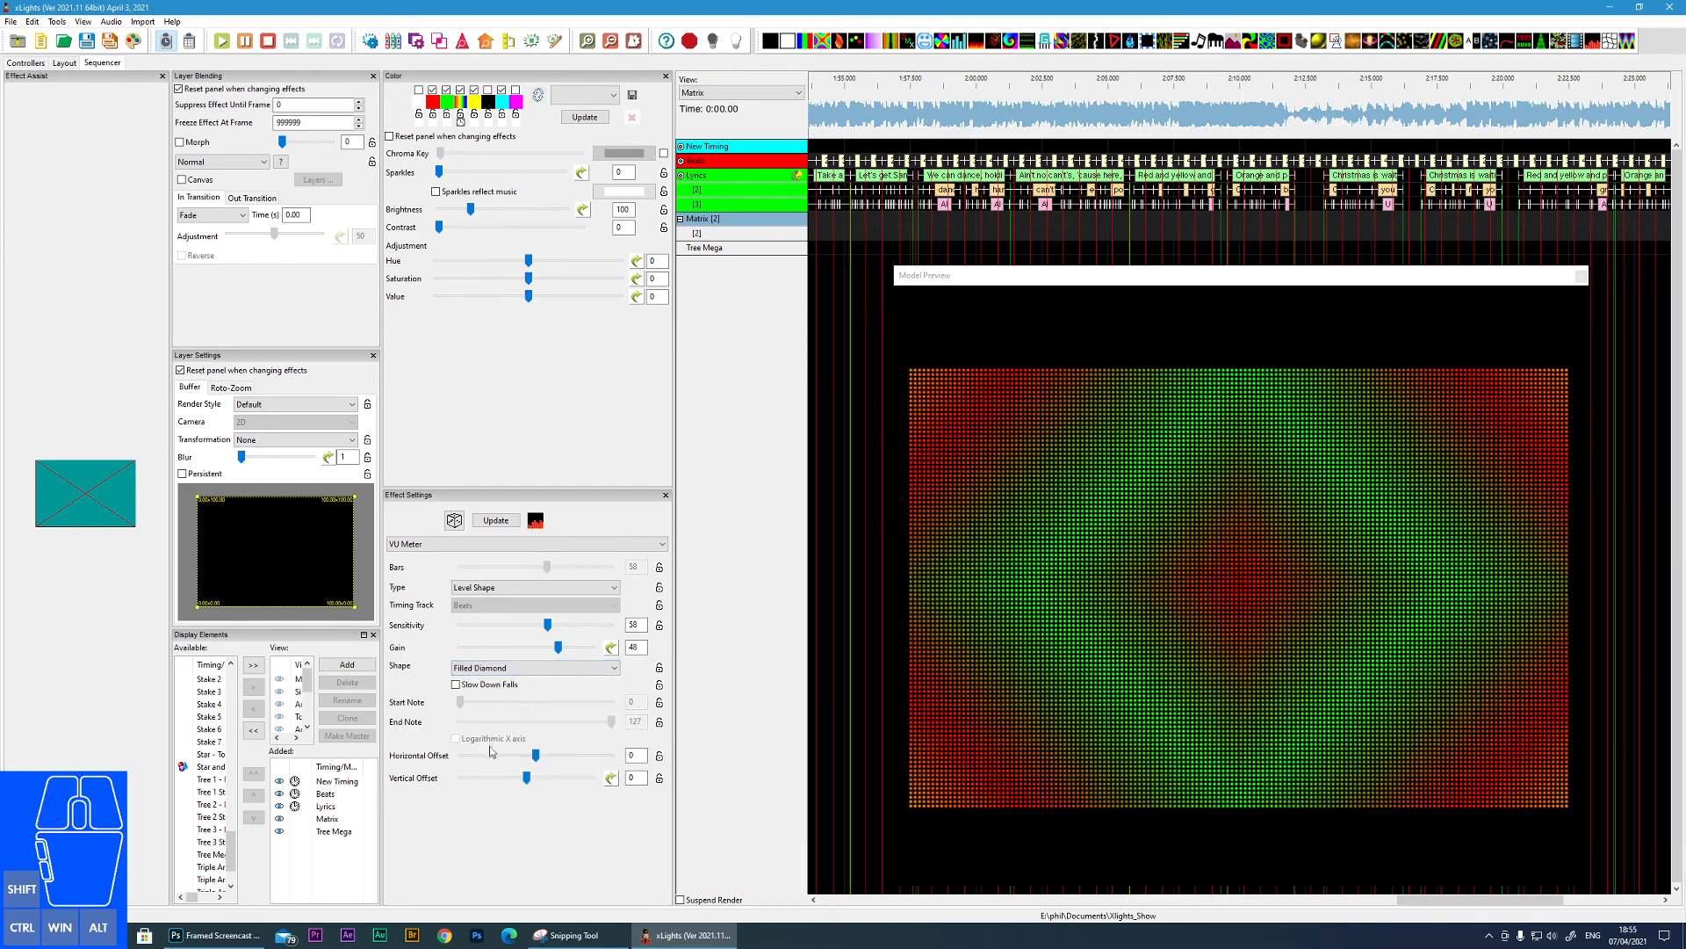
pyautogui.click(519, 670)
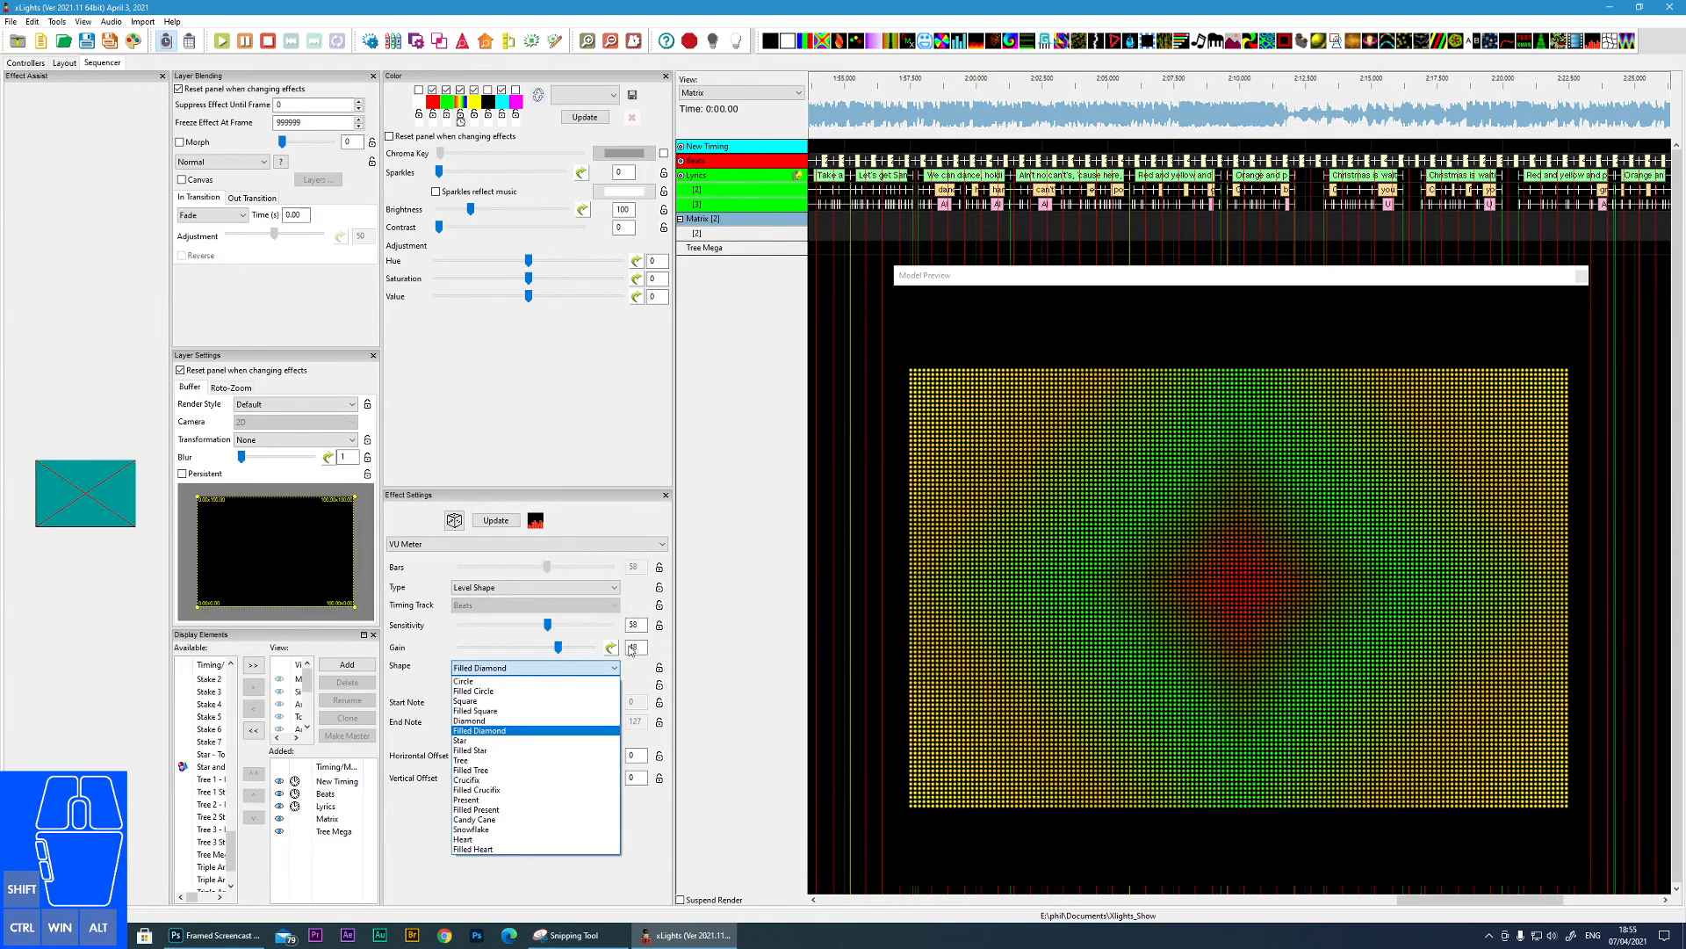
pyautogui.click(540, 668)
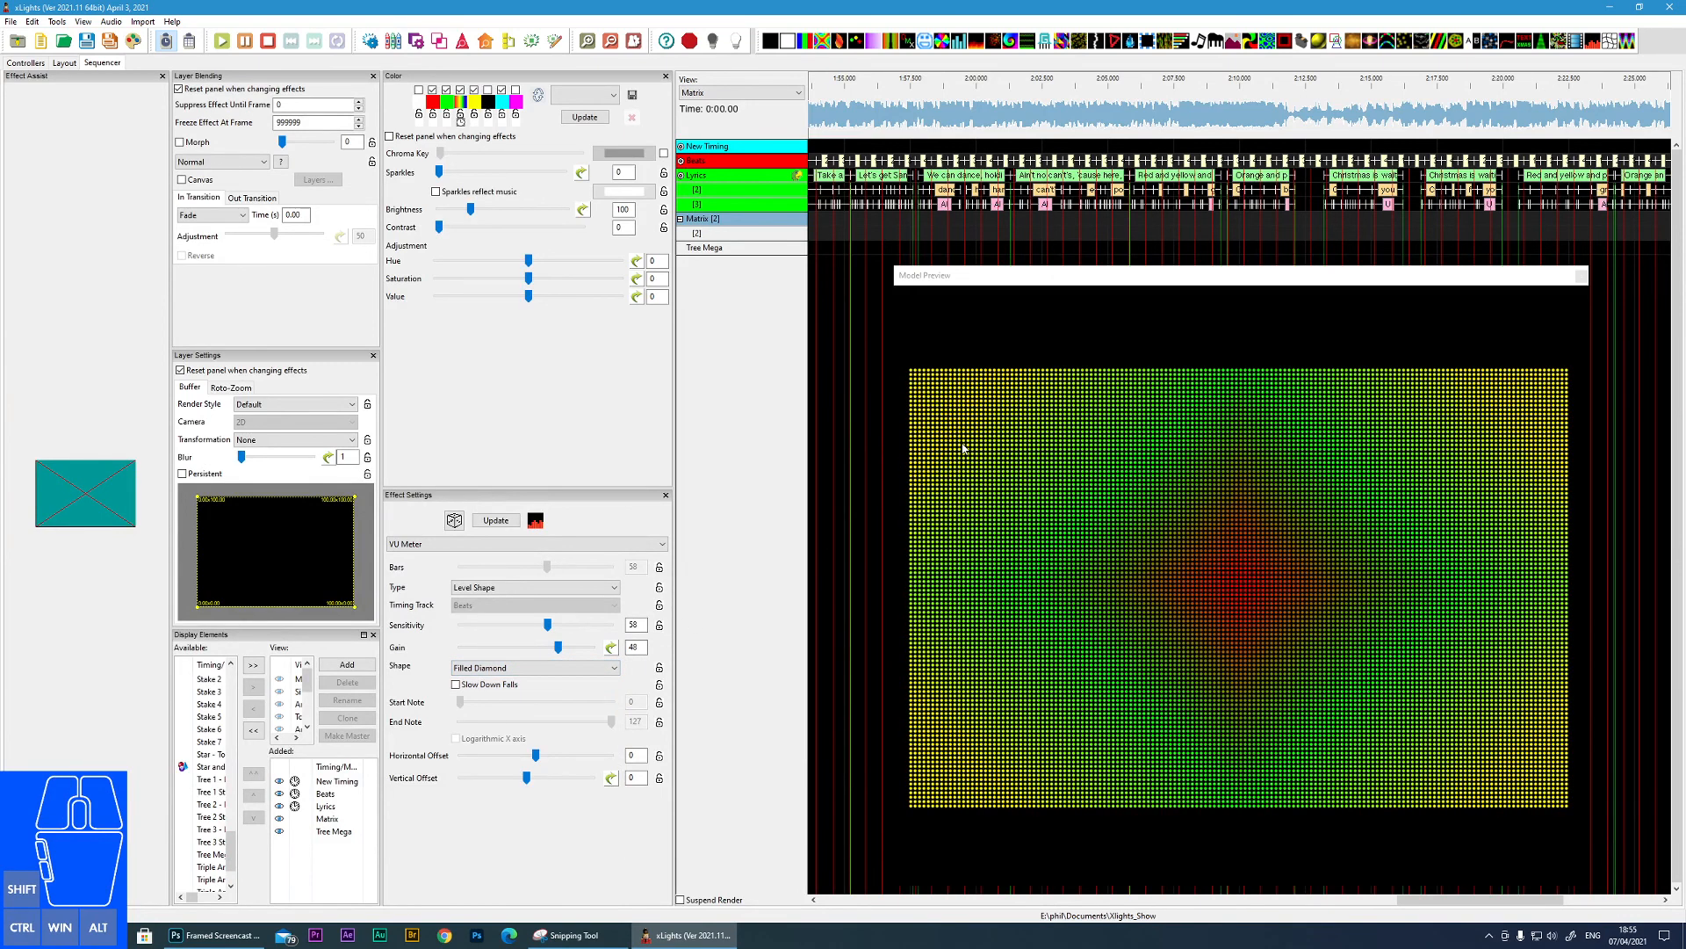